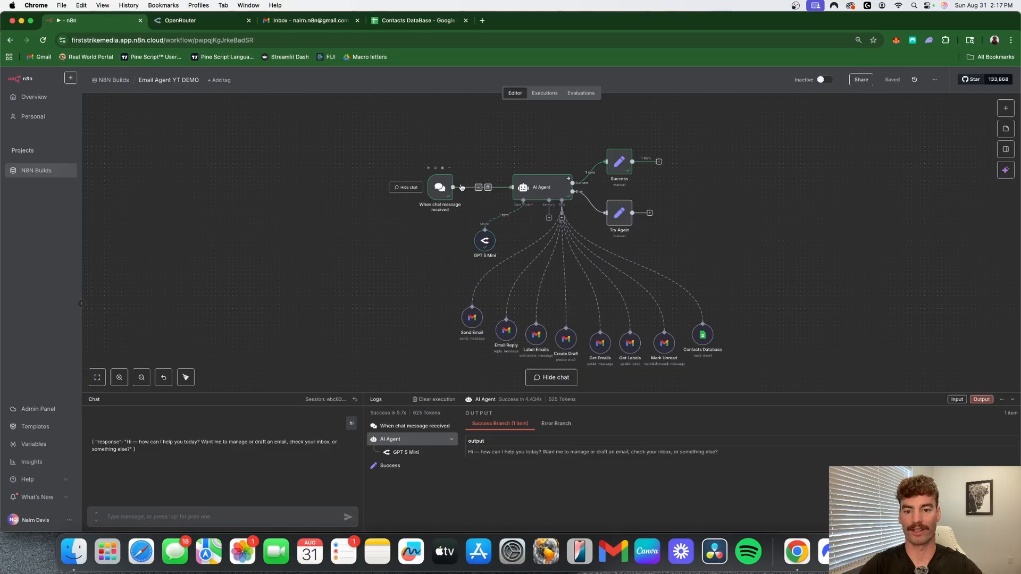
# - Ask the email agent in the workflow chat to send an email to the named contact asking how his day was
pyautogui.click(229, 522)
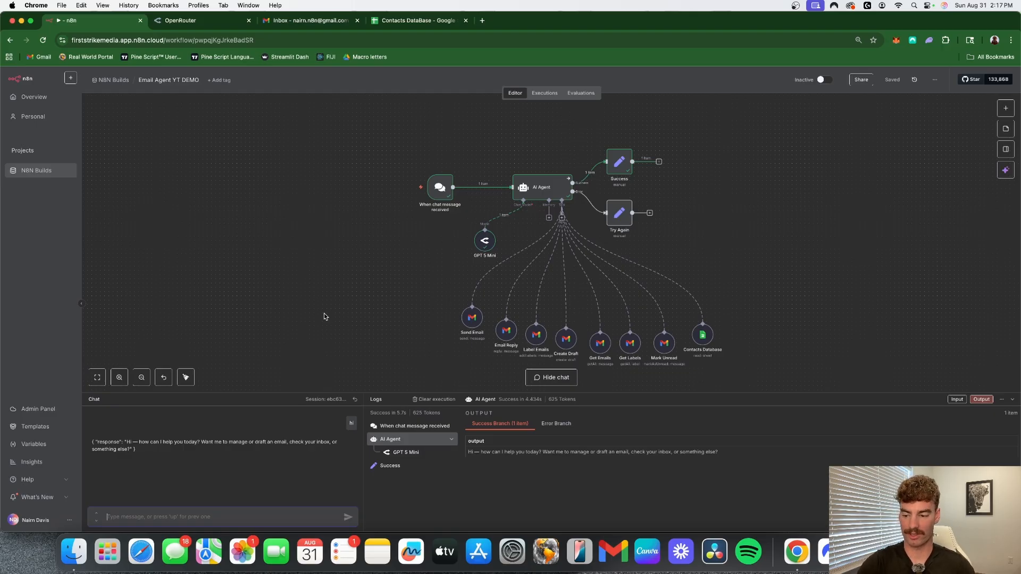
pyautogui.write('hye')
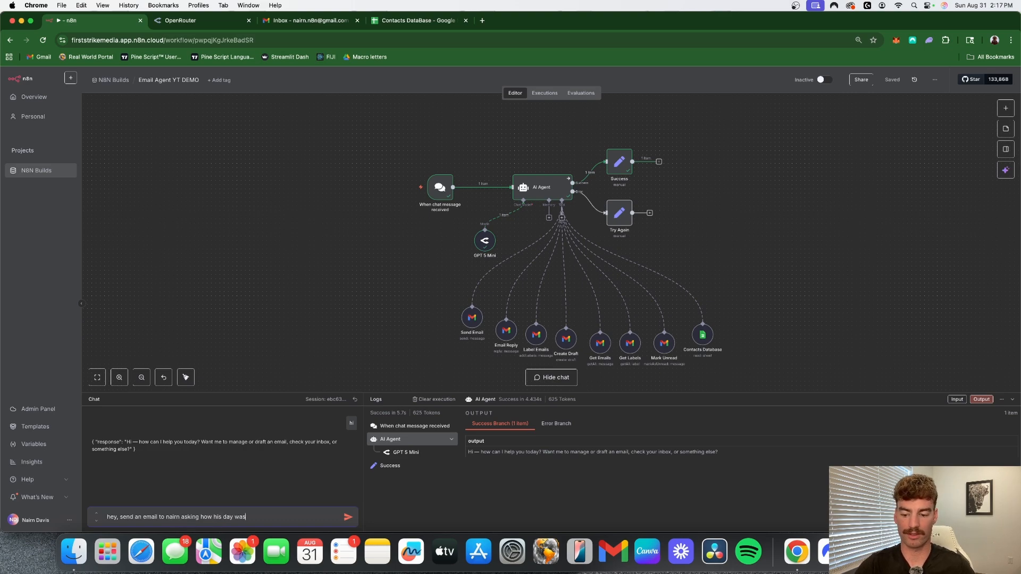
pyautogui.press('Return')
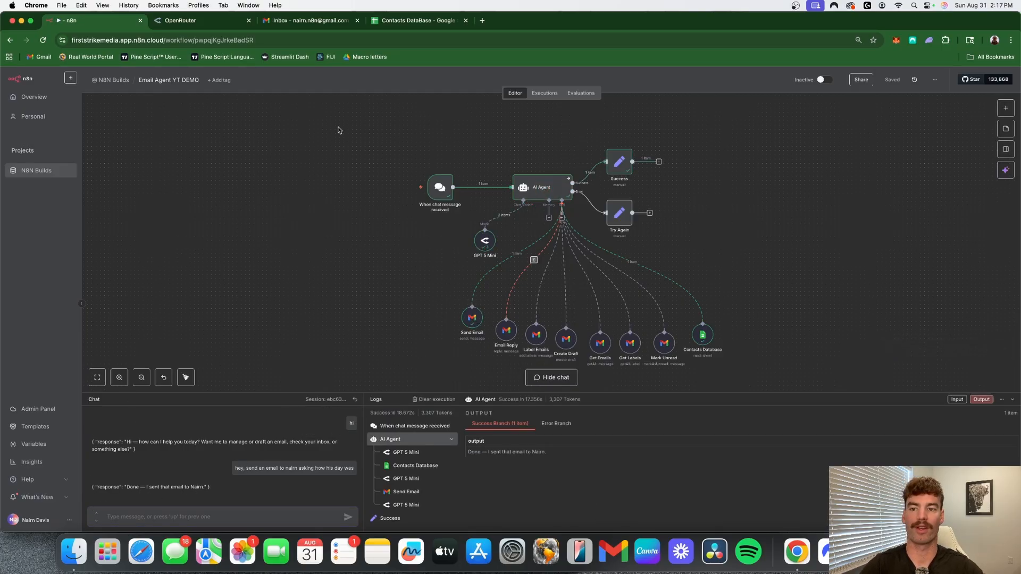
# - Switch to Gmail, refresh the inbox and read the "How was your day?" email, returning to the inbox
pyautogui.click(314, 21)
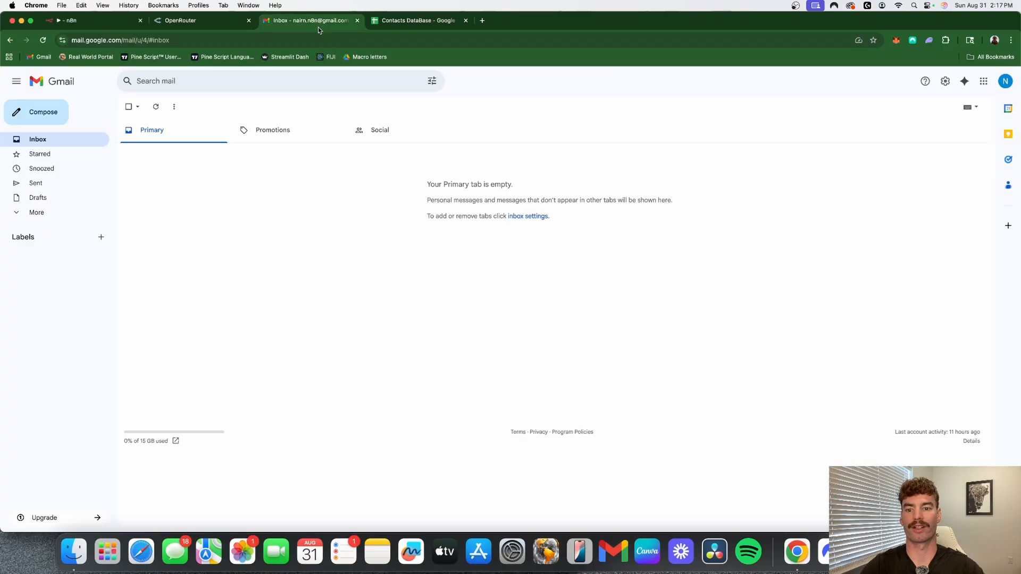
pyautogui.click(156, 107)
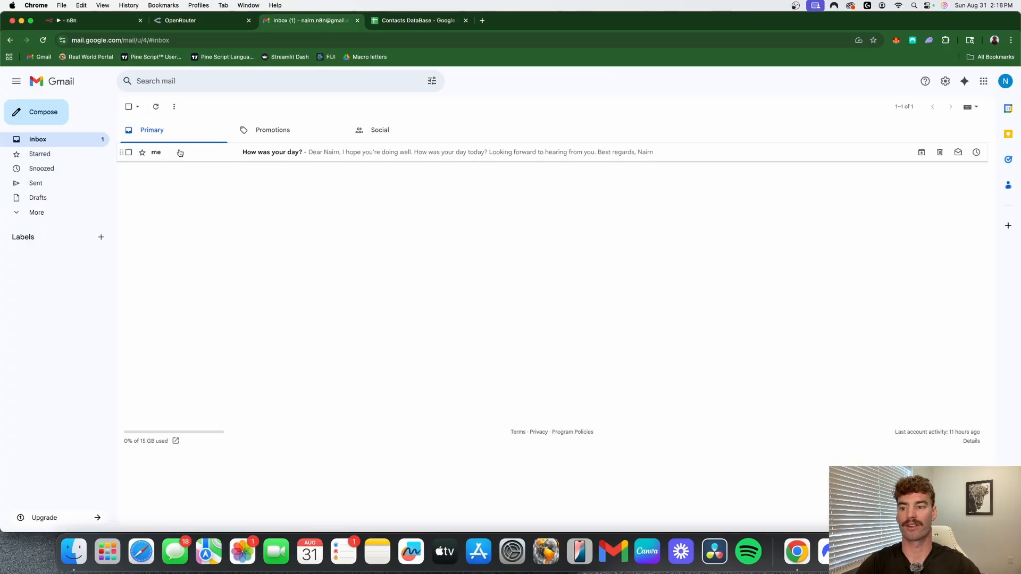
pyautogui.click(181, 153)
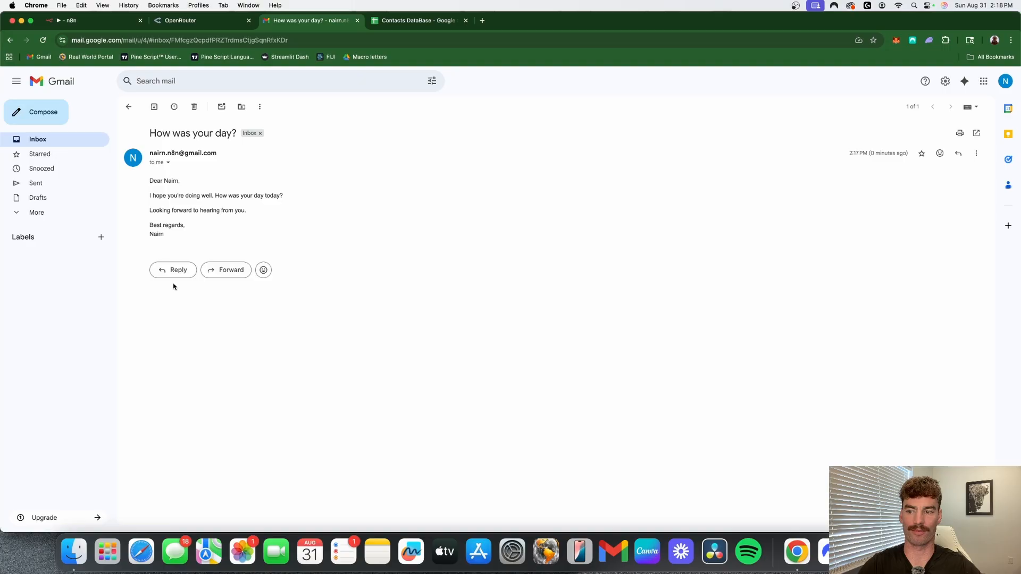
pyautogui.click(129, 107)
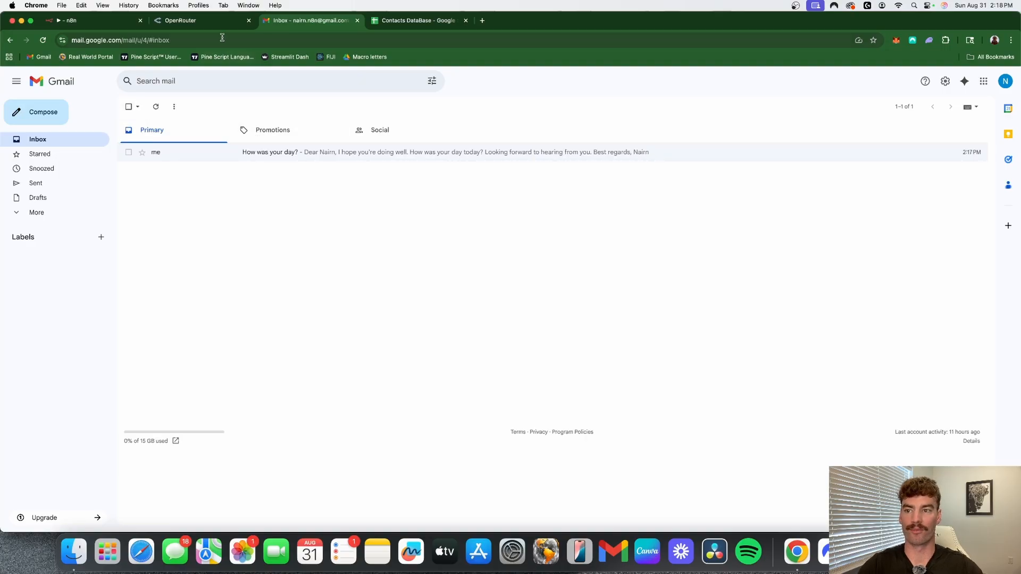
# - Switch back to n8n and ask the agent to reply to the contact's email, letting him know that my day was good
pyautogui.click(92, 20)
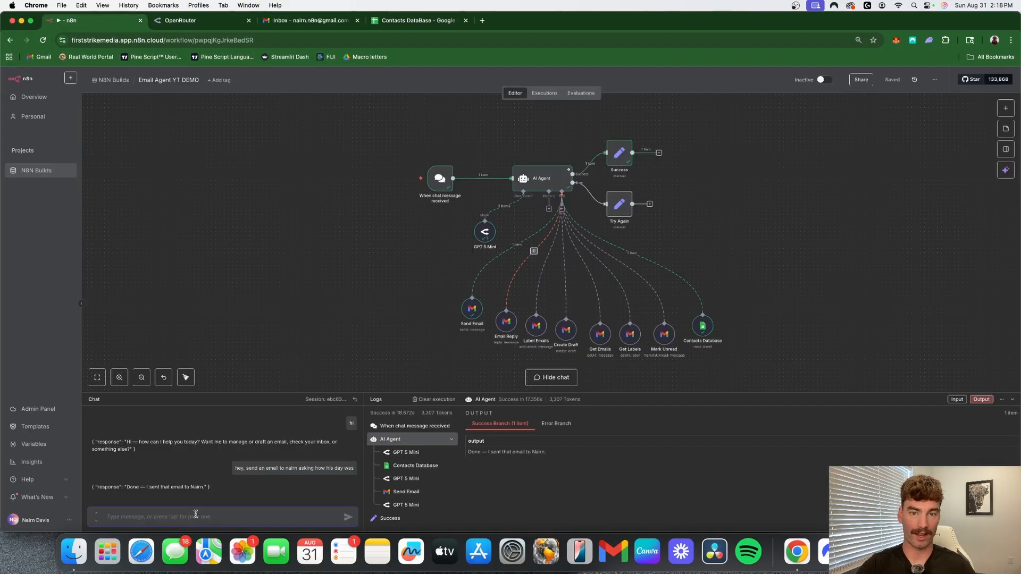
pyautogui.write('reply to nairns email, letting')
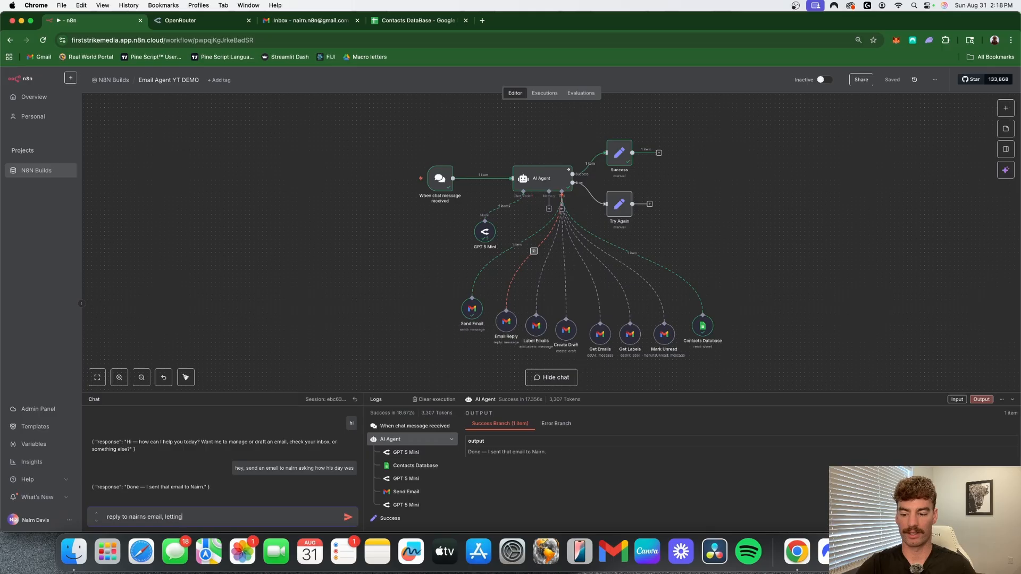
pyautogui.press('BackSpace')
pyautogui.press('BackSpace')
pyautogui.press('BackSpace')
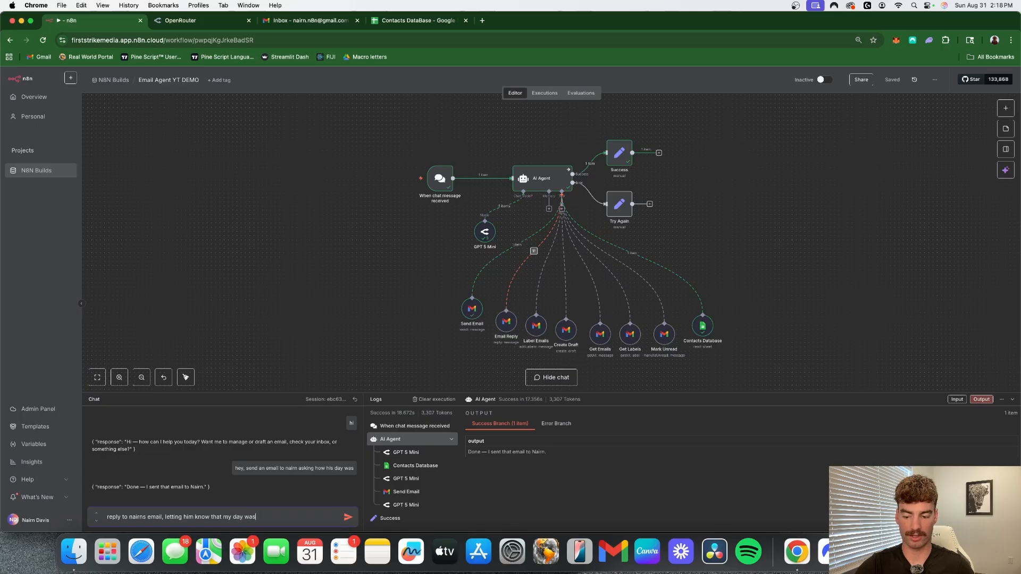
pyautogui.press('Return')
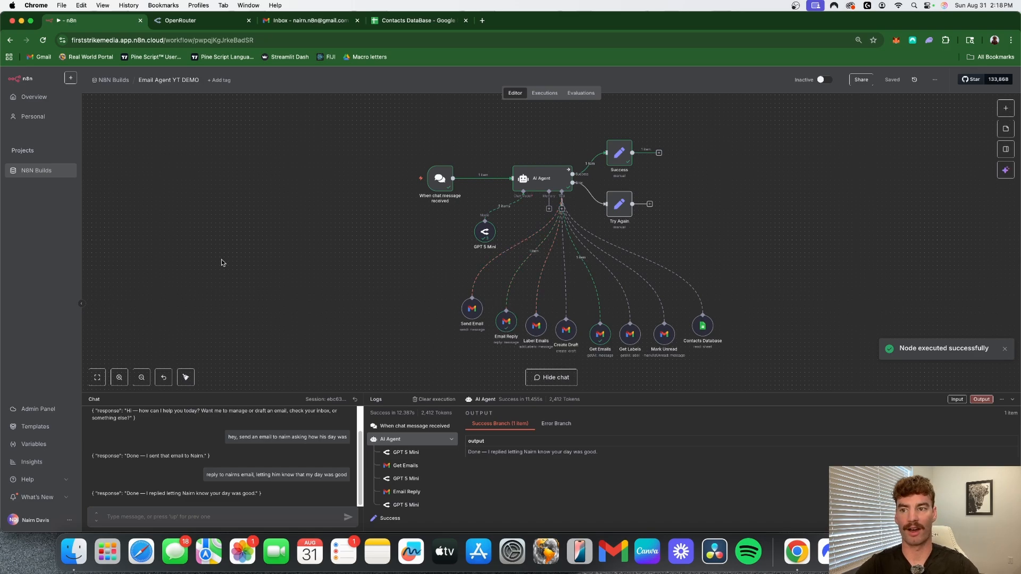
# - Check the agent's reply in the "How was your day?" thread in the refreshed Gmail inbox and return to the n8n workflow
pyautogui.click(302, 21)
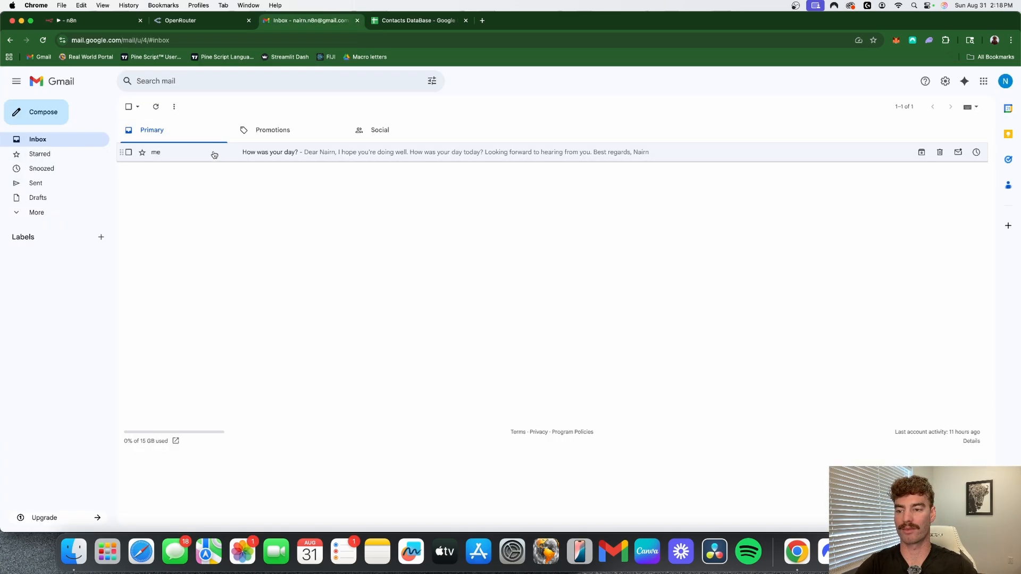
pyautogui.click(155, 107)
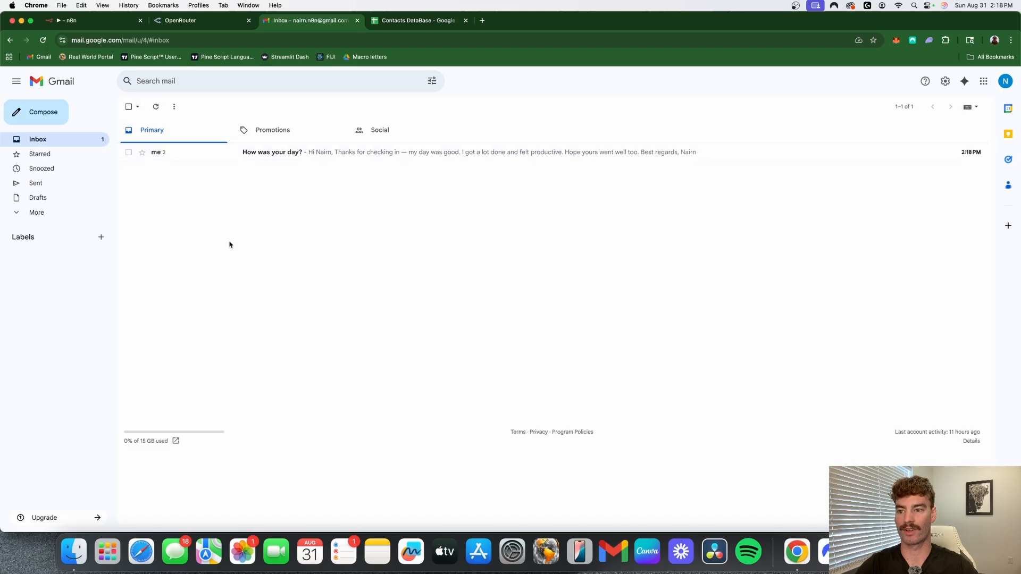
pyautogui.click(193, 151)
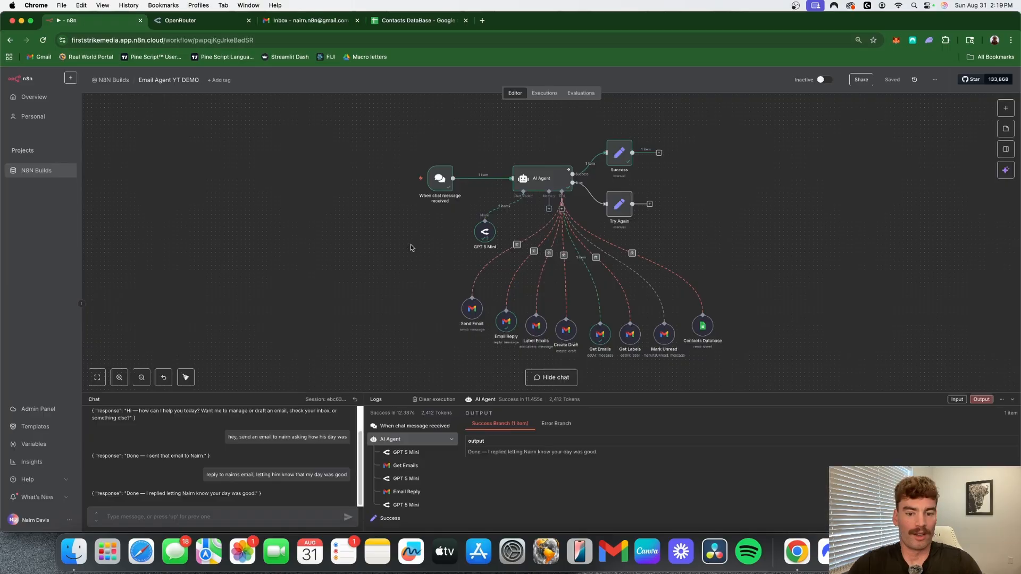
pyautogui.scroll(-1, 404, 247)
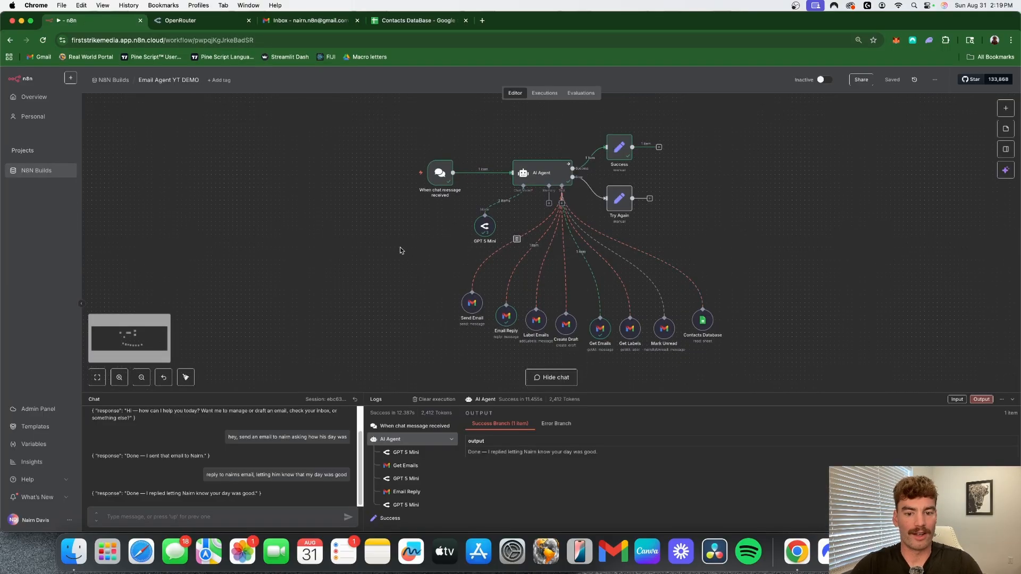
pyautogui.hscroll(2, 399, 246)
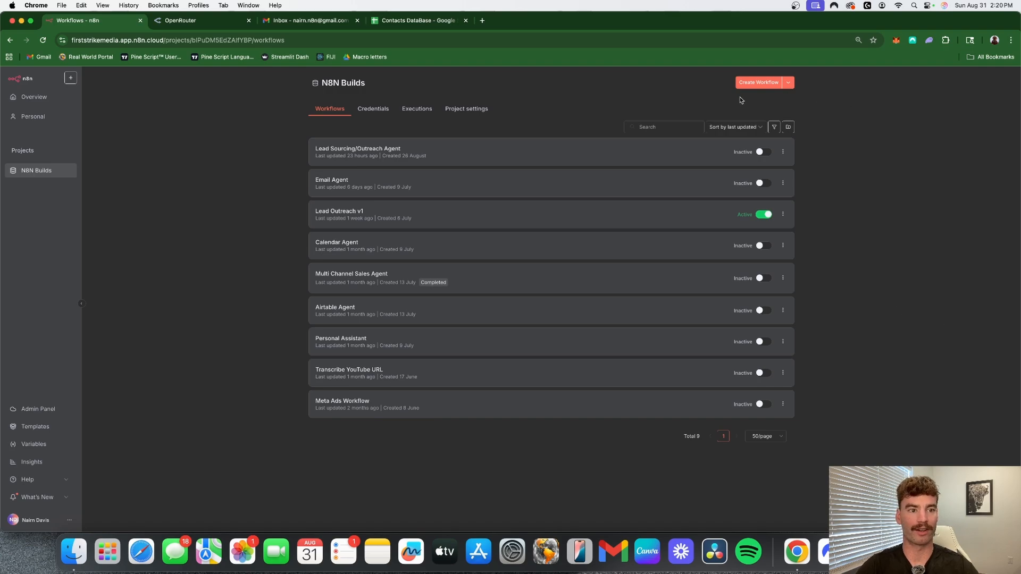
# - Create a new workflow in the N8N Builds project and name it "Email Agent YT Demo"
pyautogui.click(759, 83)
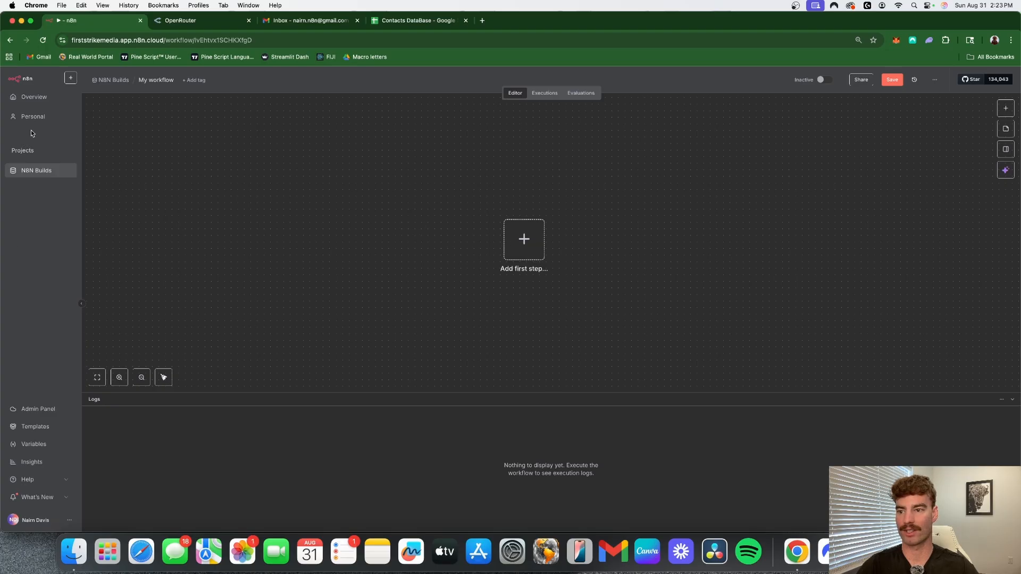
pyautogui.click(164, 81)
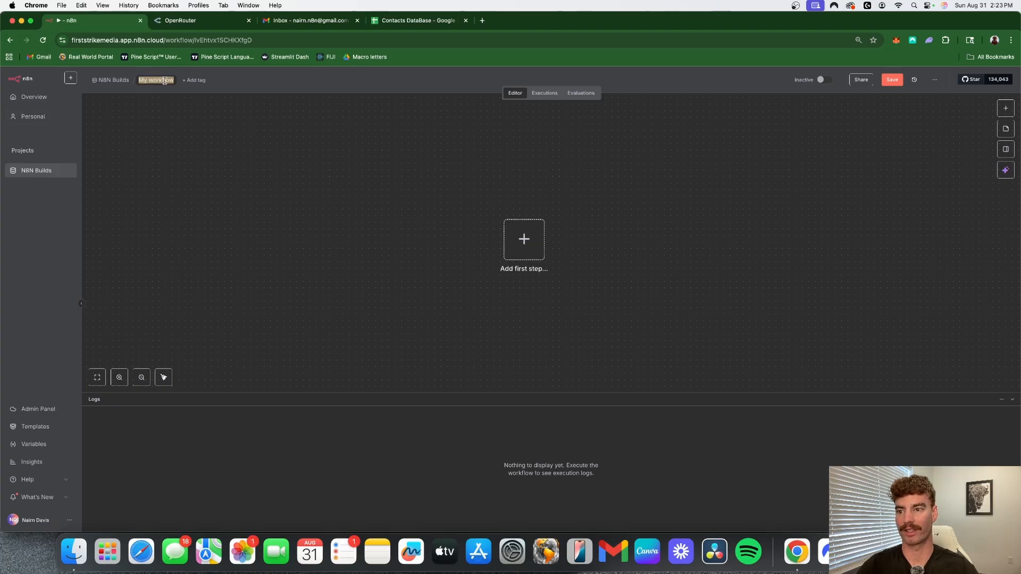
pyautogui.write('Emai')
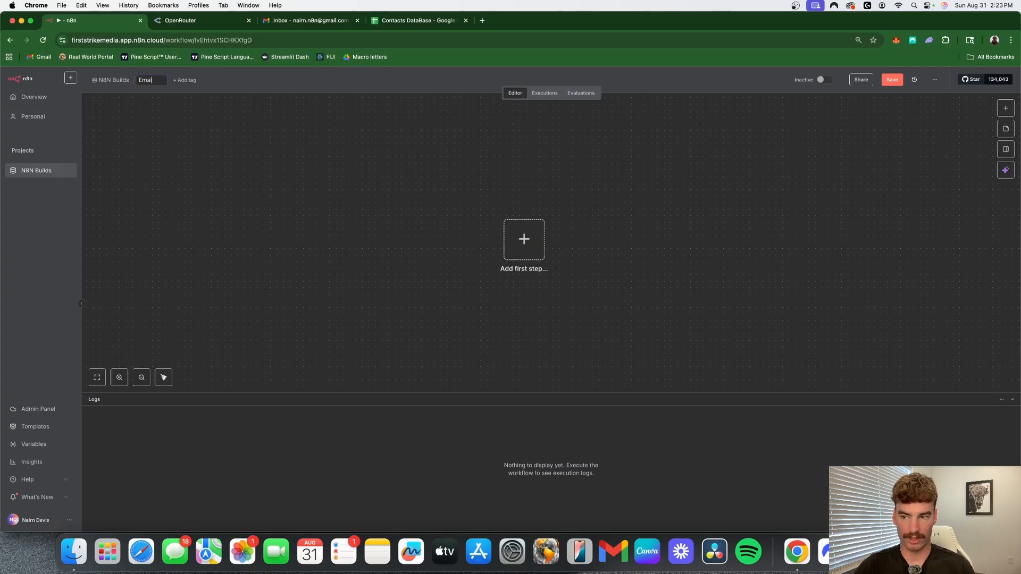
pyautogui.write('l Agent')
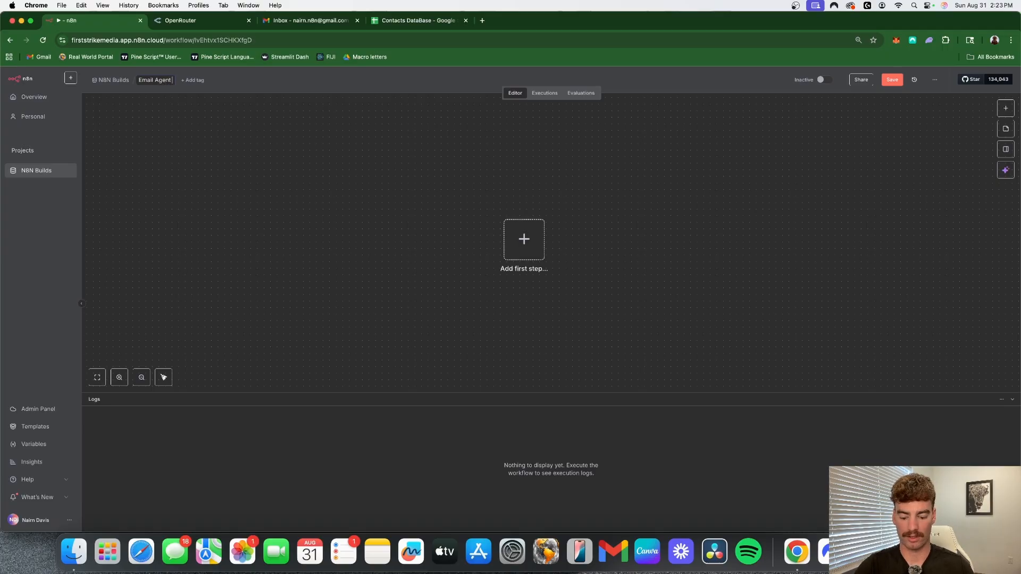
pyautogui.write(' YT Demo')
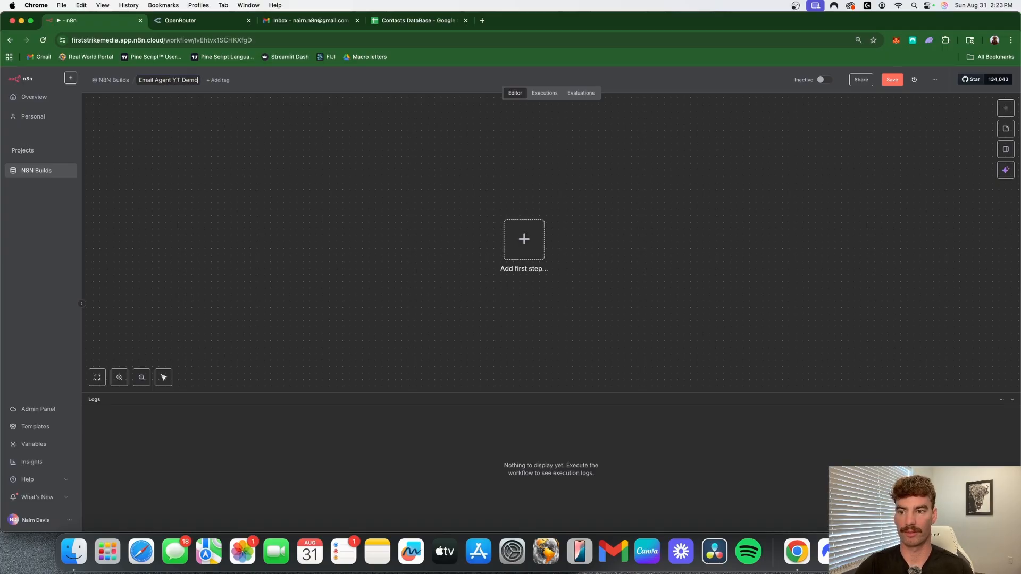
pyautogui.press('Return')
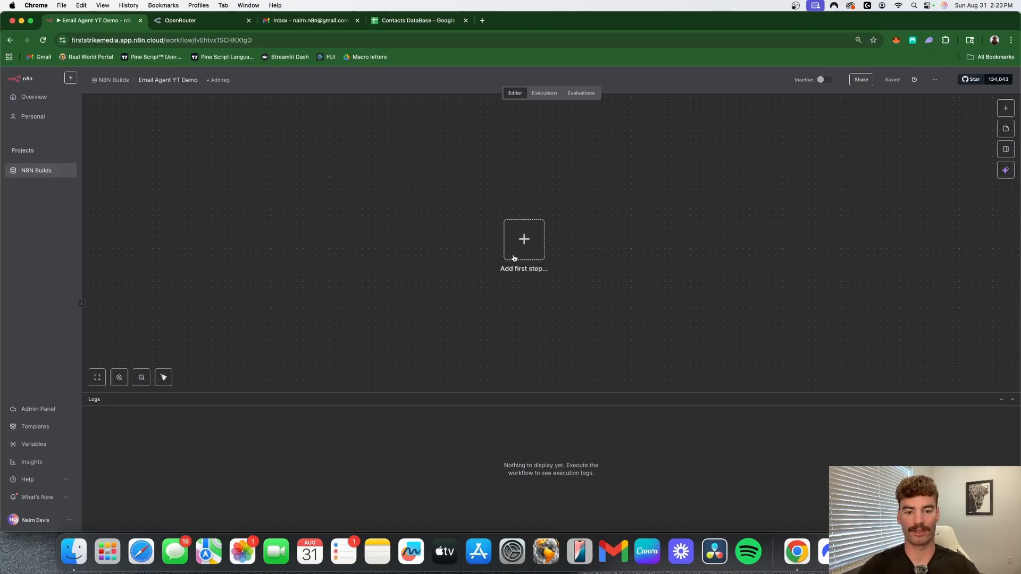
# - Add an On chat message trigger as the workflow's first step, keeping its default parameters
pyautogui.click(524, 237)
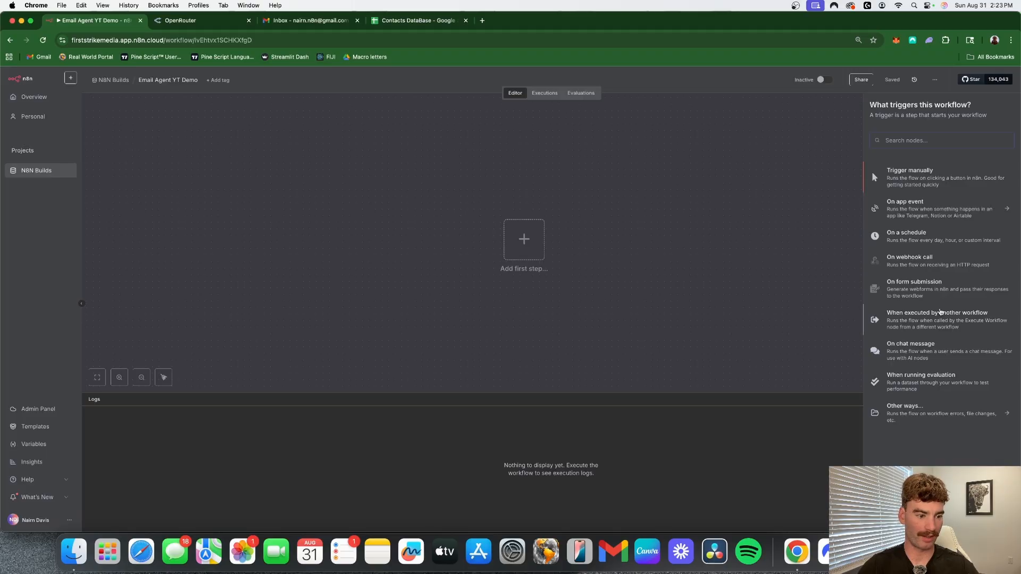
pyautogui.click(922, 352)
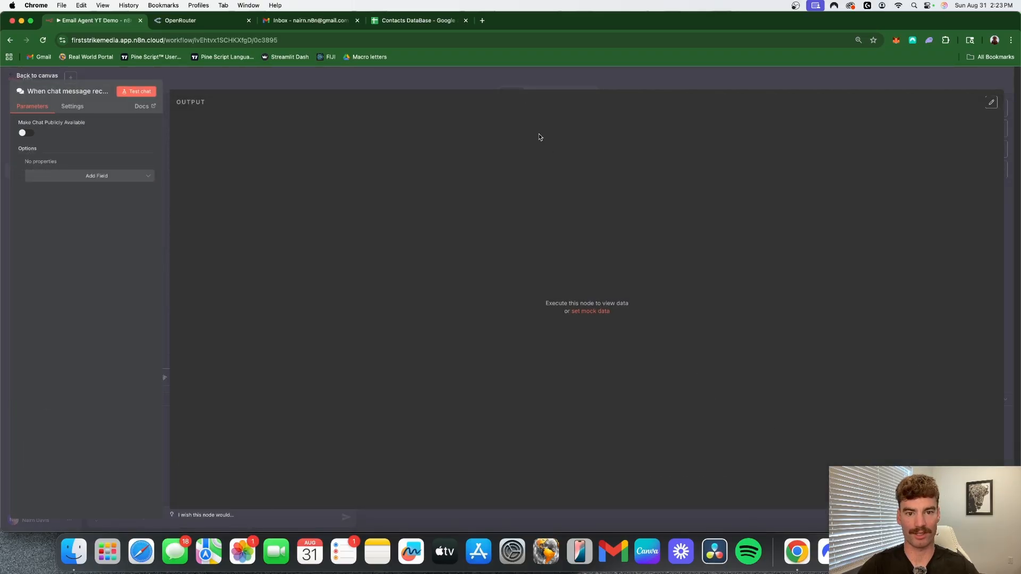
pyautogui.click(575, 71)
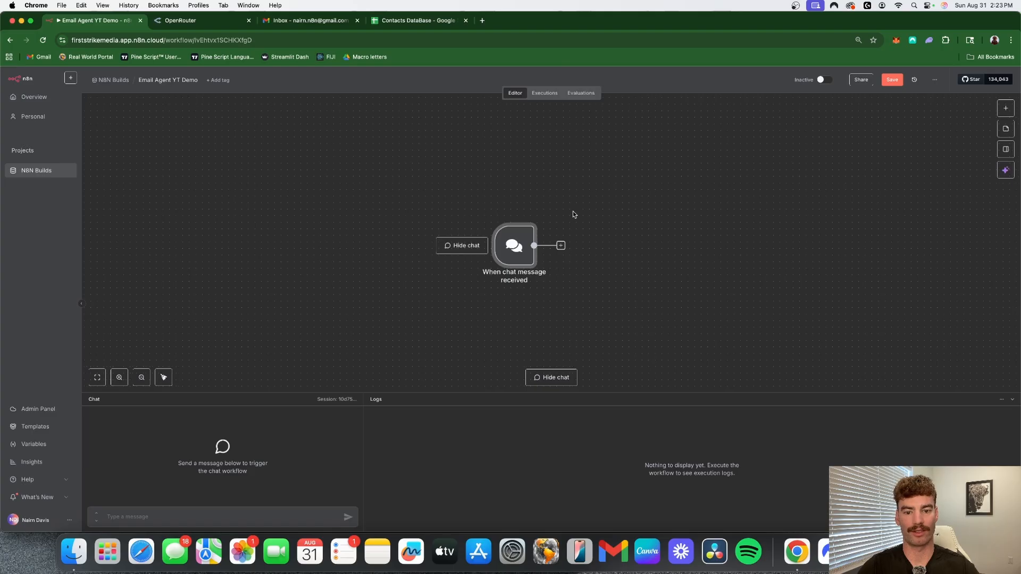
# - Add an AI Agent node after the chat trigger, keeping the connected chat trigger as its prompt source
pyautogui.click(515, 245)
pyautogui.click(919, 176)
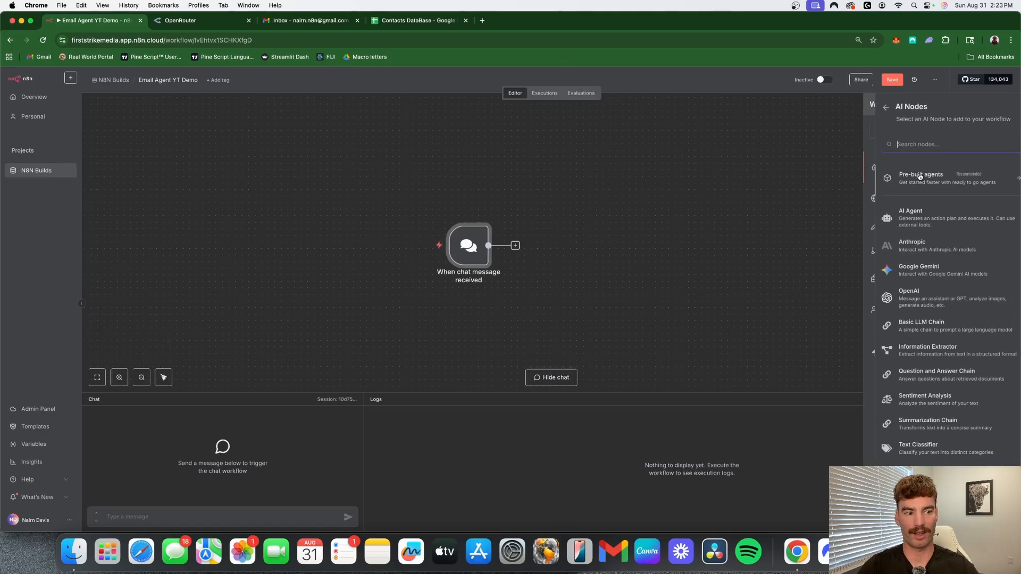
pyautogui.click(912, 216)
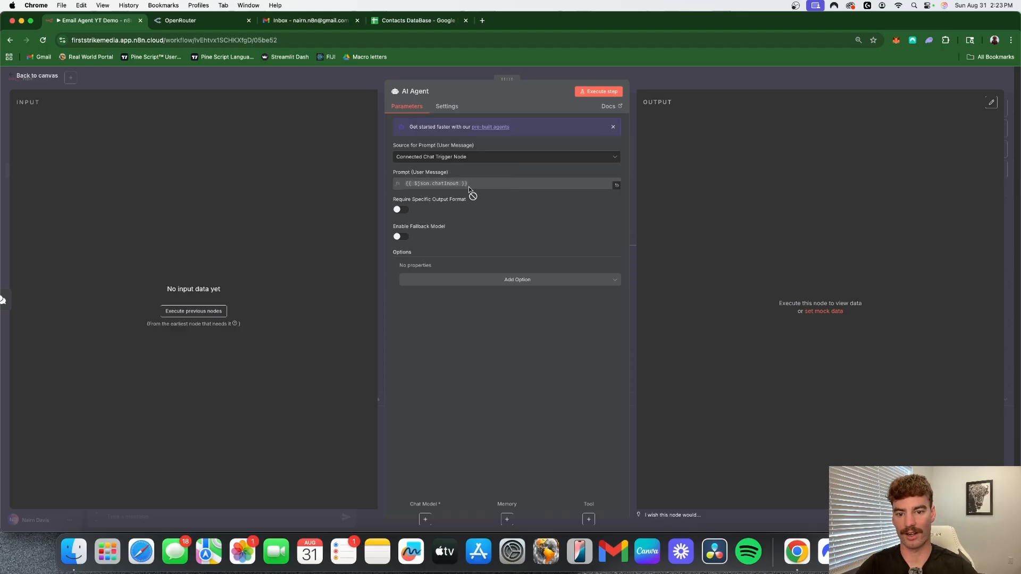
pyautogui.click(690, 81)
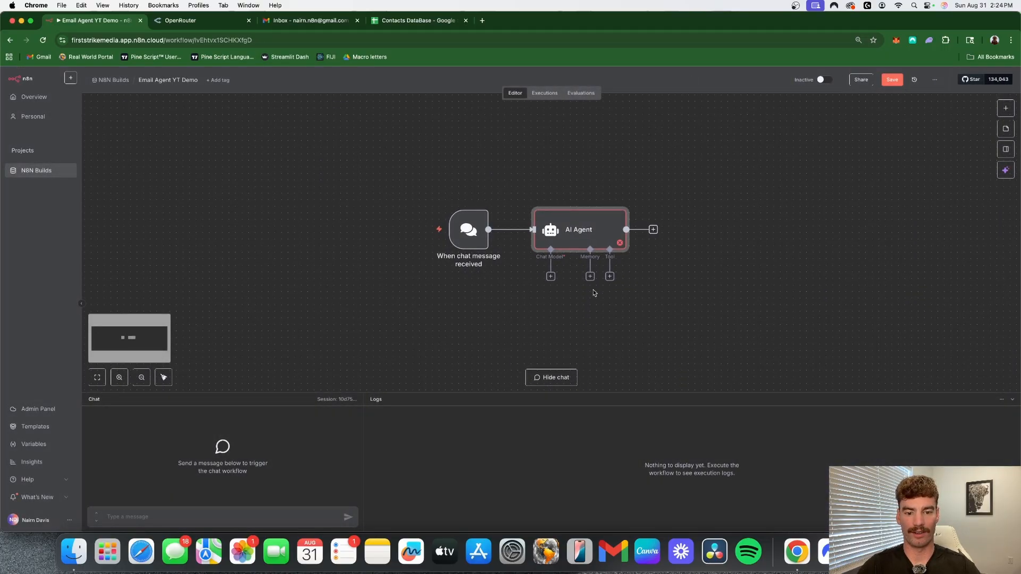
# - Attach an OpenRouter Chat Model to the AI Agent as its chat model
pyautogui.scroll(-1, 595, 293)
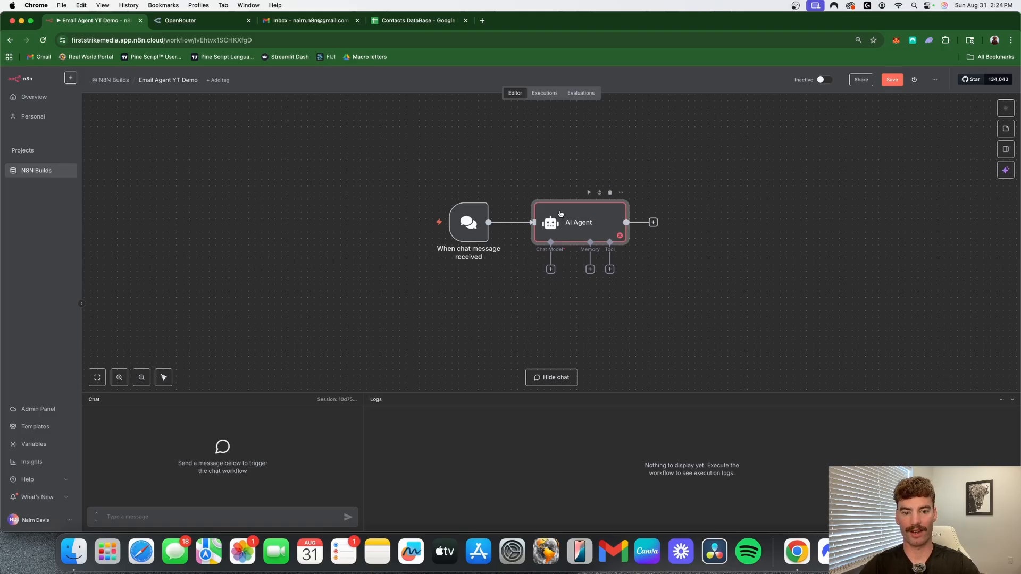
pyautogui.click(550, 269)
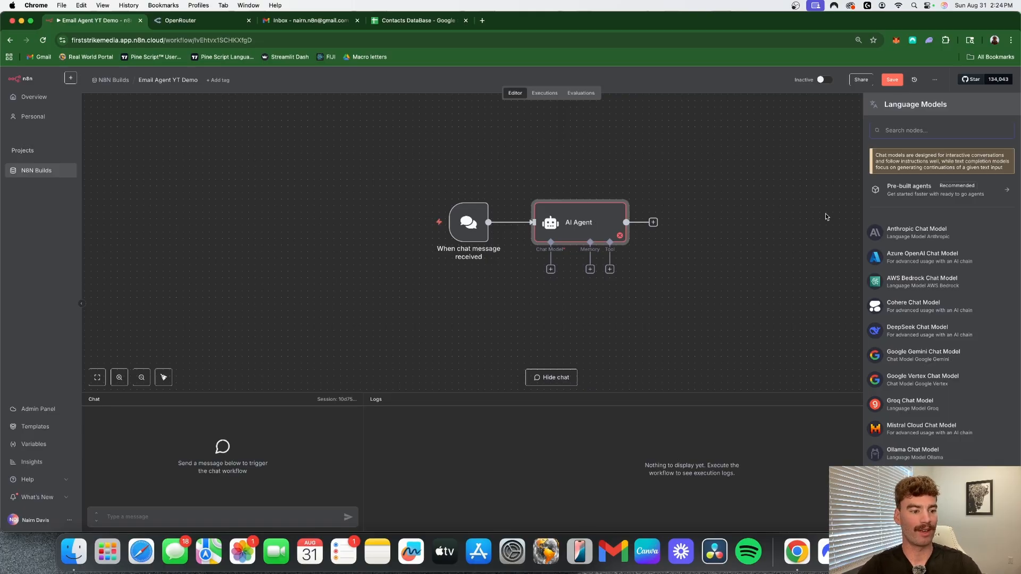
pyautogui.scroll(-3, 910, 382)
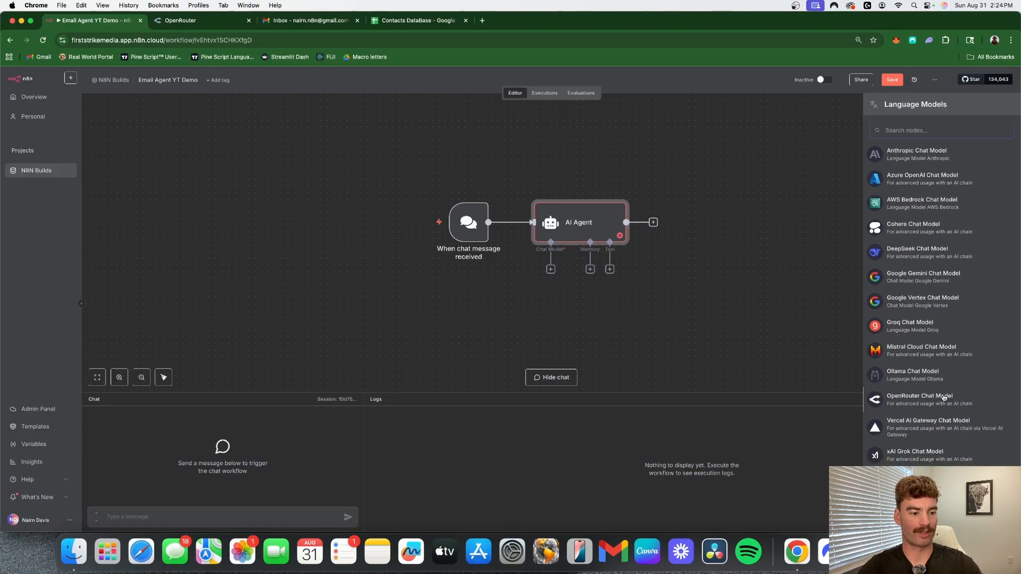
pyautogui.click(919, 396)
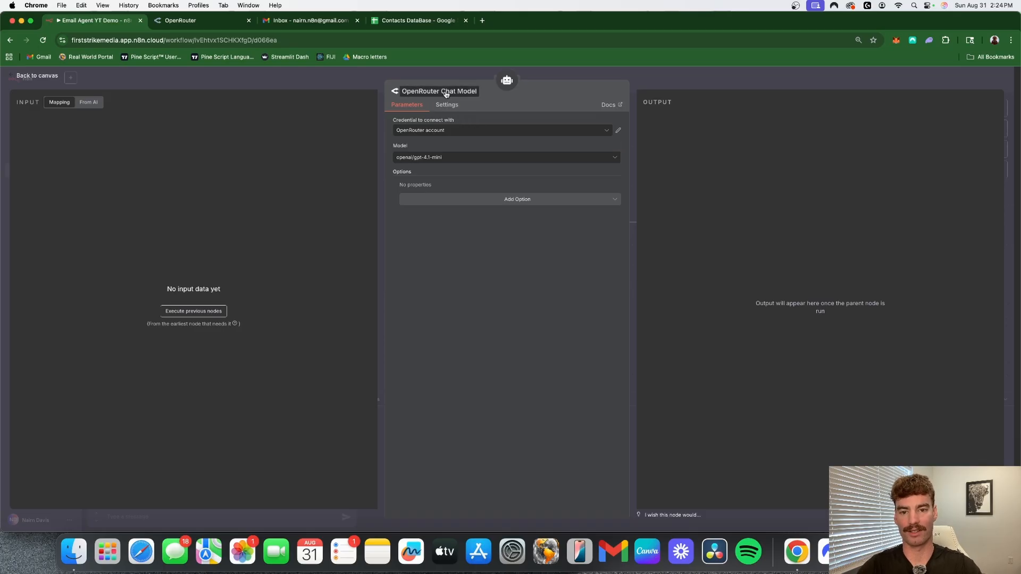
# - Set the OpenRouter Chat Model's model to openai/gpt-5-mini
pyautogui.click(616, 159)
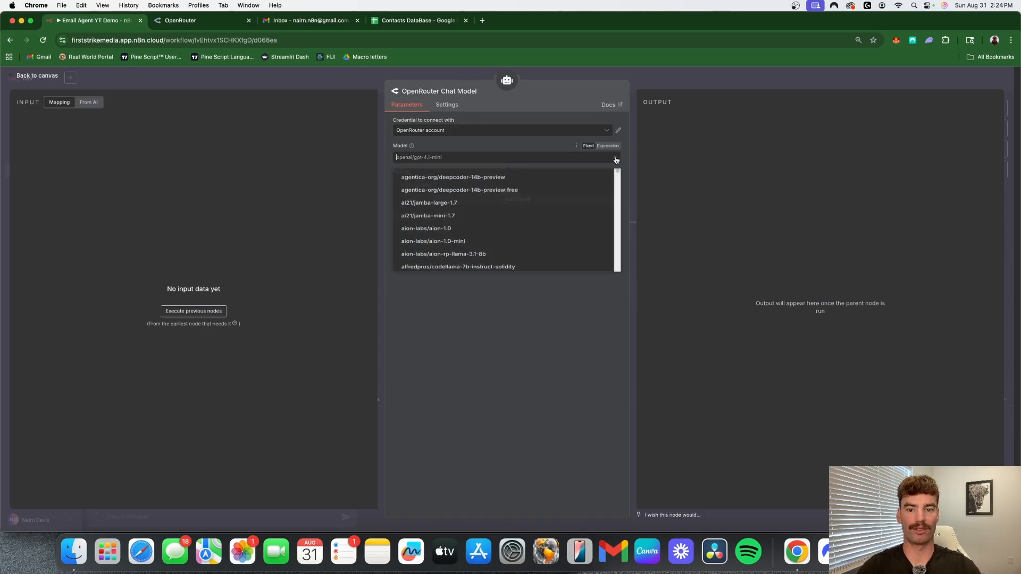
pyautogui.scroll(-10, 479, 226)
pyautogui.scroll(5, 474, 236)
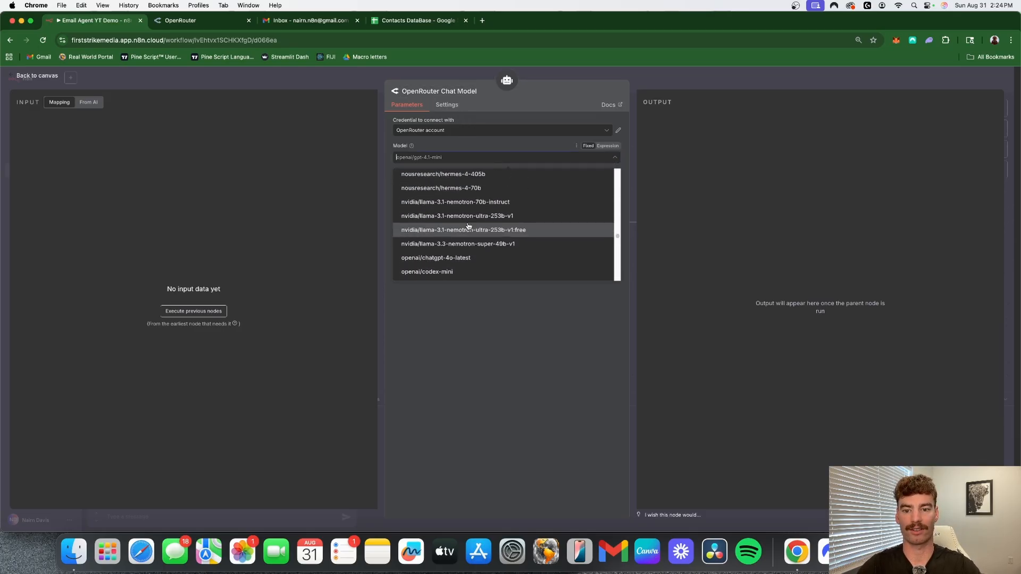
pyautogui.scroll(-10, 478, 234)
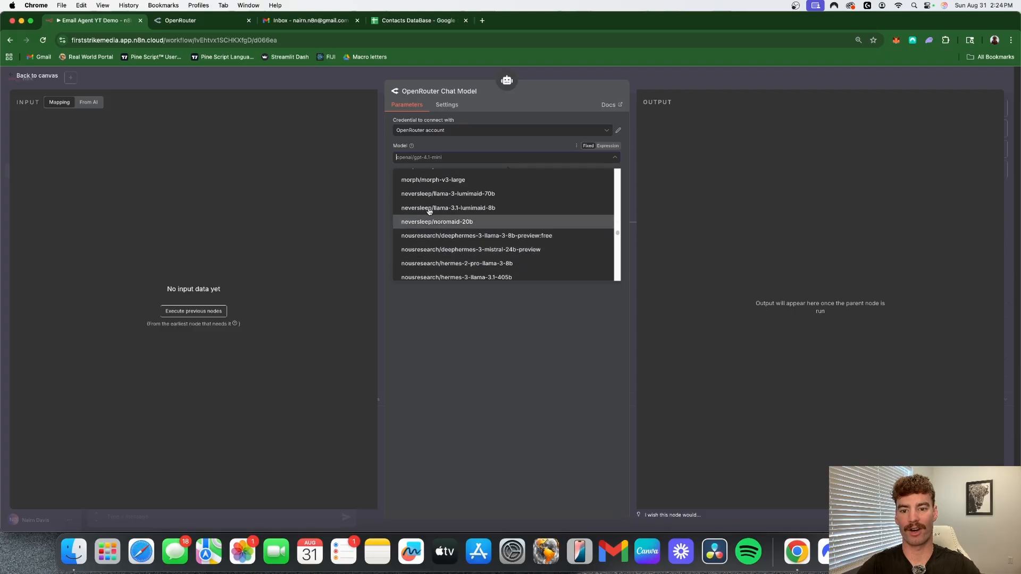
pyautogui.scroll(-10, 479, 229)
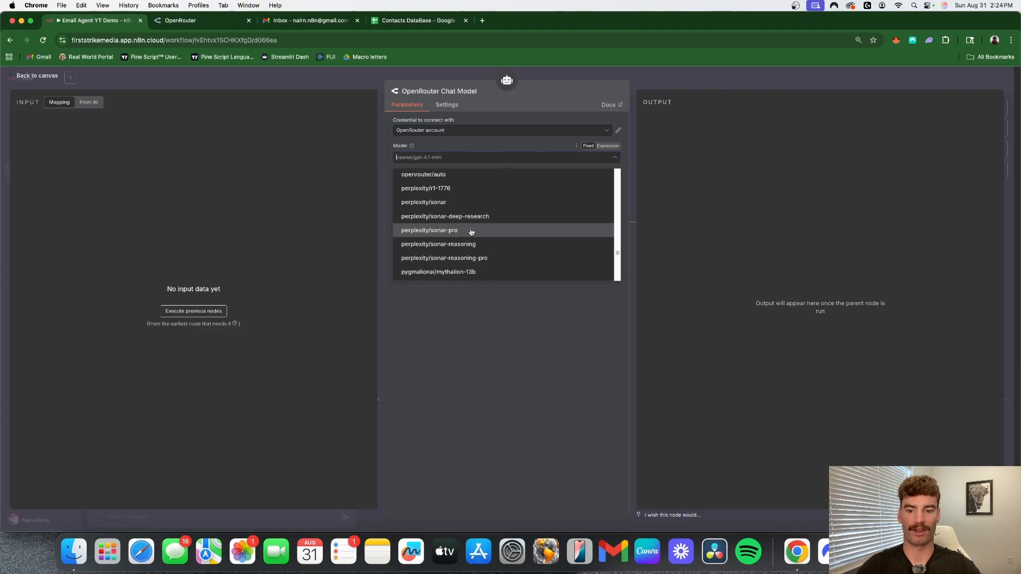
pyautogui.scroll(-2, 496, 240)
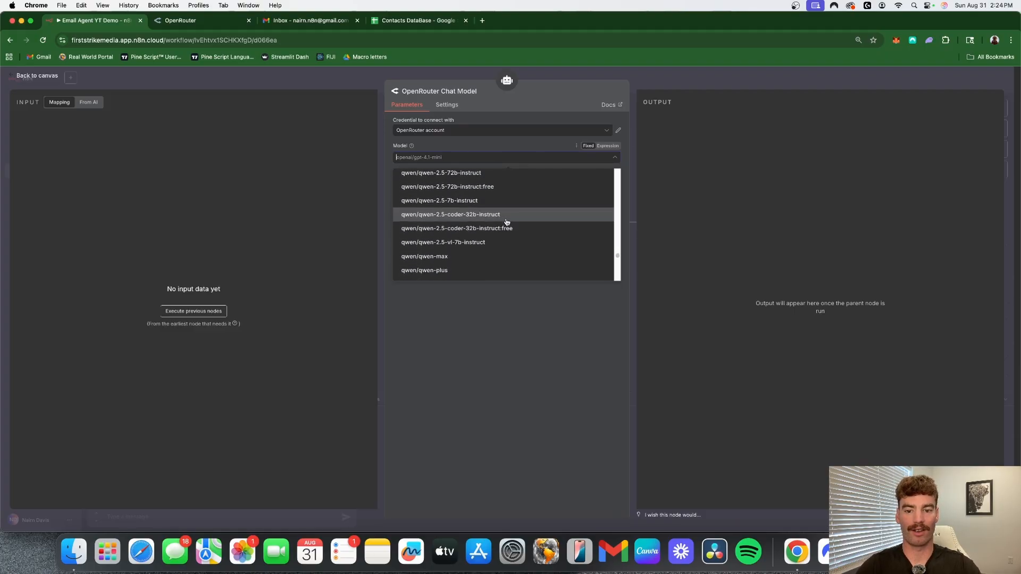
pyautogui.scroll(10, 500, 234)
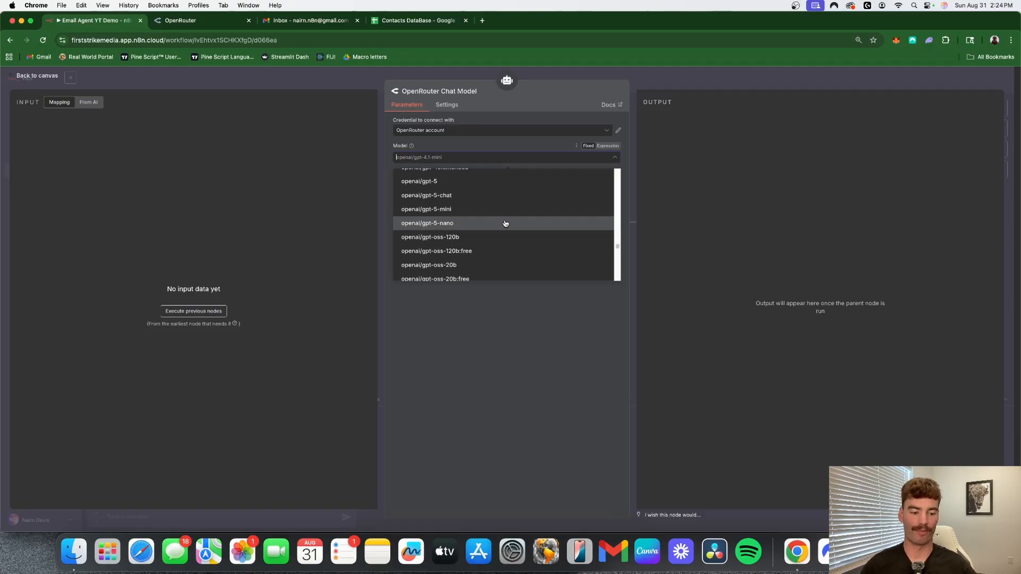
pyautogui.scroll(2, 511, 234)
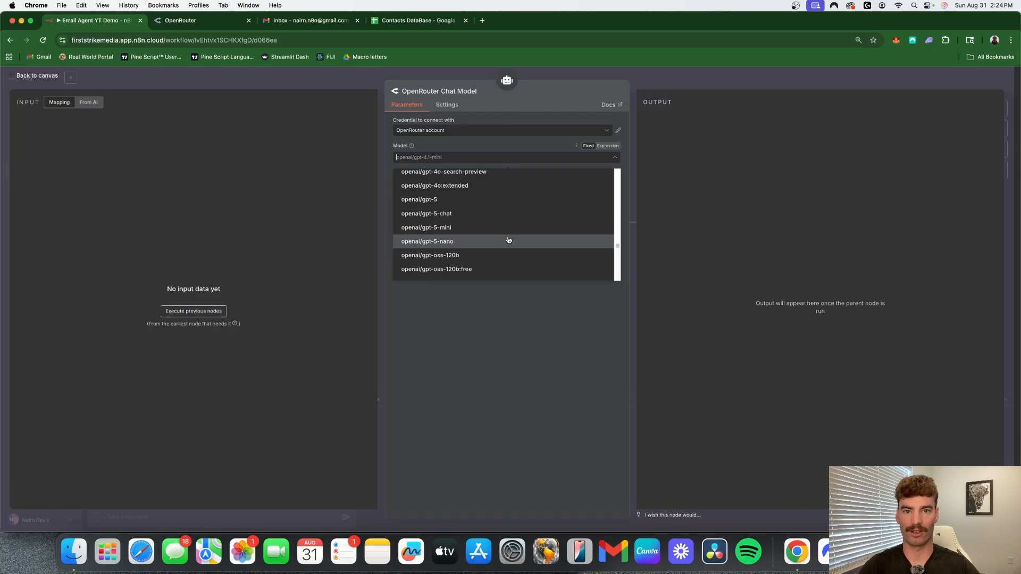
pyautogui.scroll(1, 479, 223)
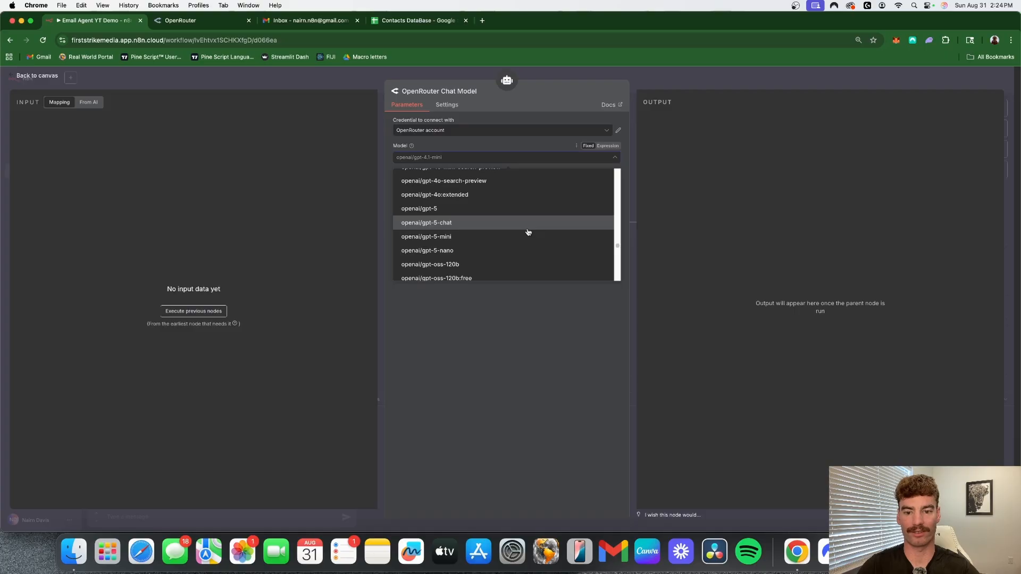
pyautogui.scroll(-1, 470, 218)
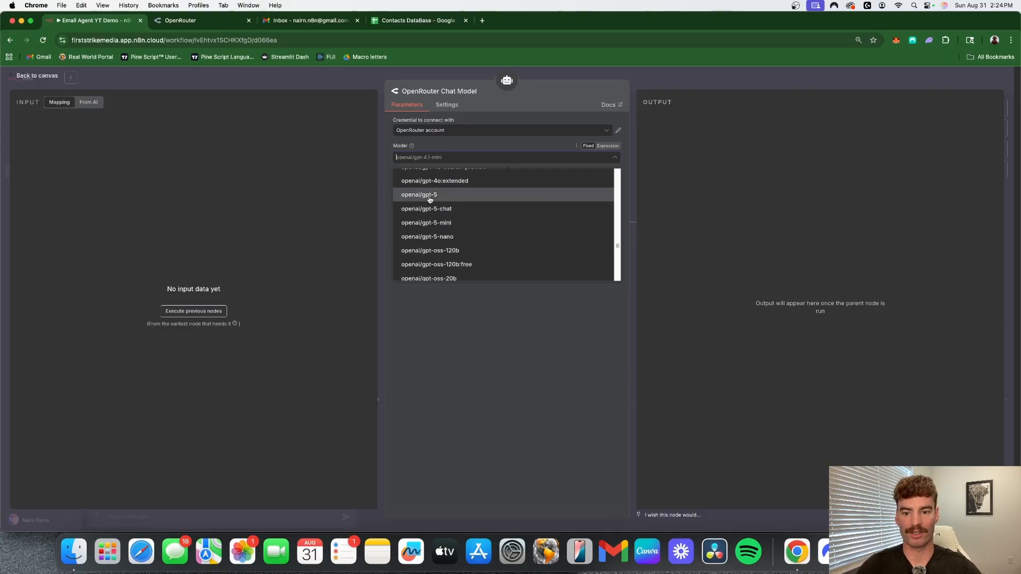
pyautogui.click(476, 225)
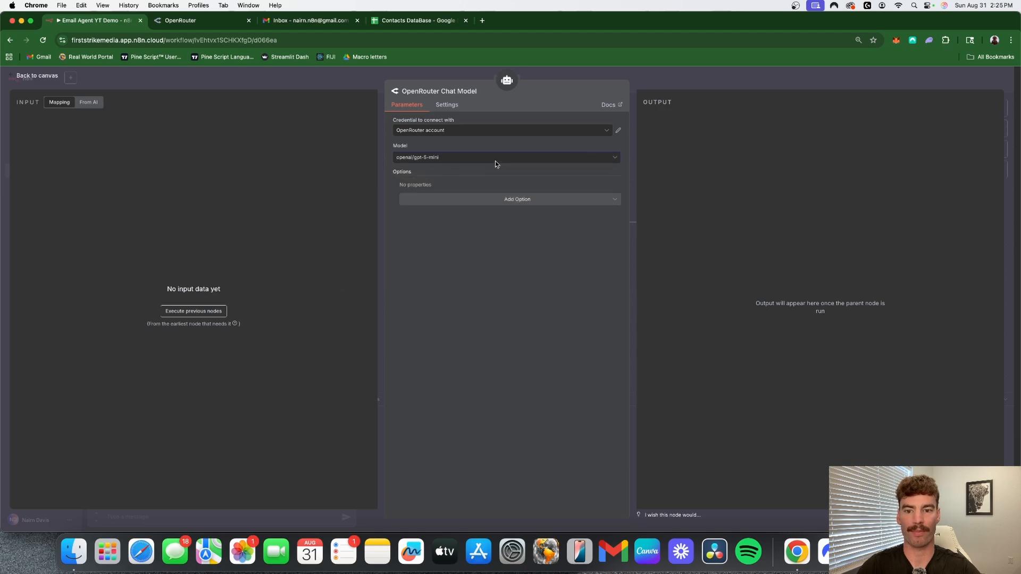
# - Check the chat model's credential choices, and look at the account's Credits page on the OpenRouter website
pyautogui.click(589, 136)
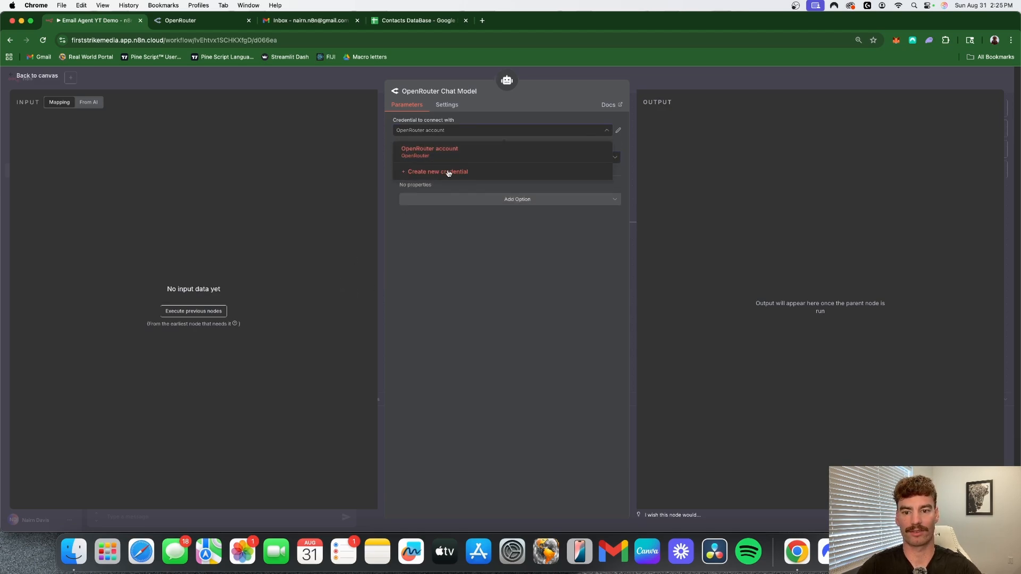
pyautogui.click(549, 245)
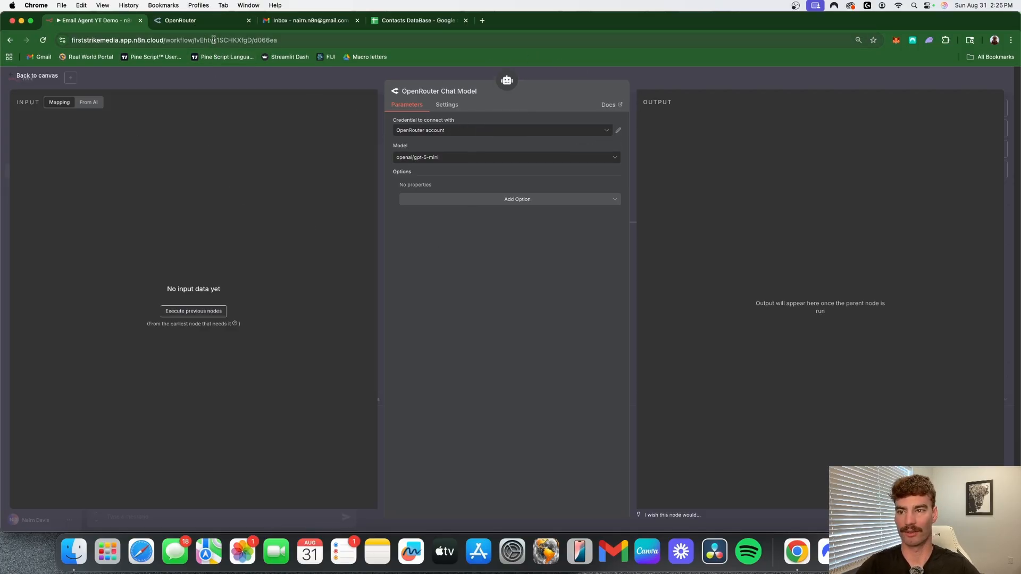
pyautogui.click(175, 24)
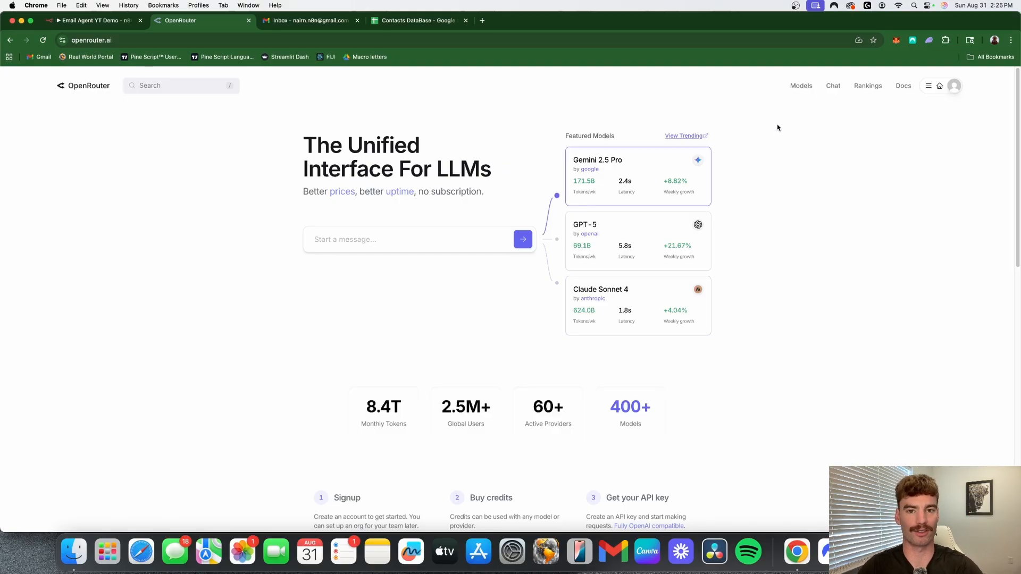
pyautogui.click(954, 88)
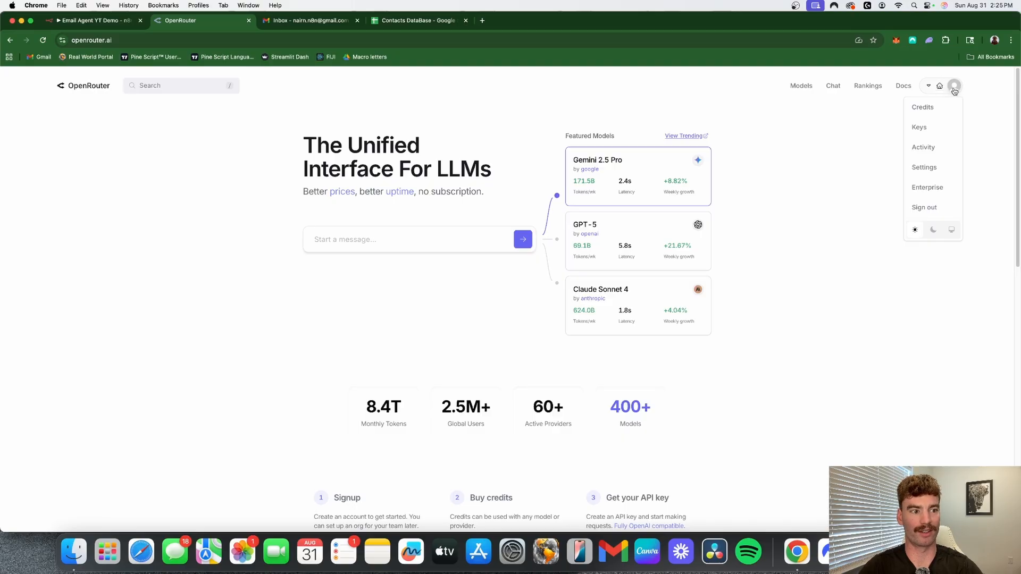
pyautogui.moveTo(953, 87)
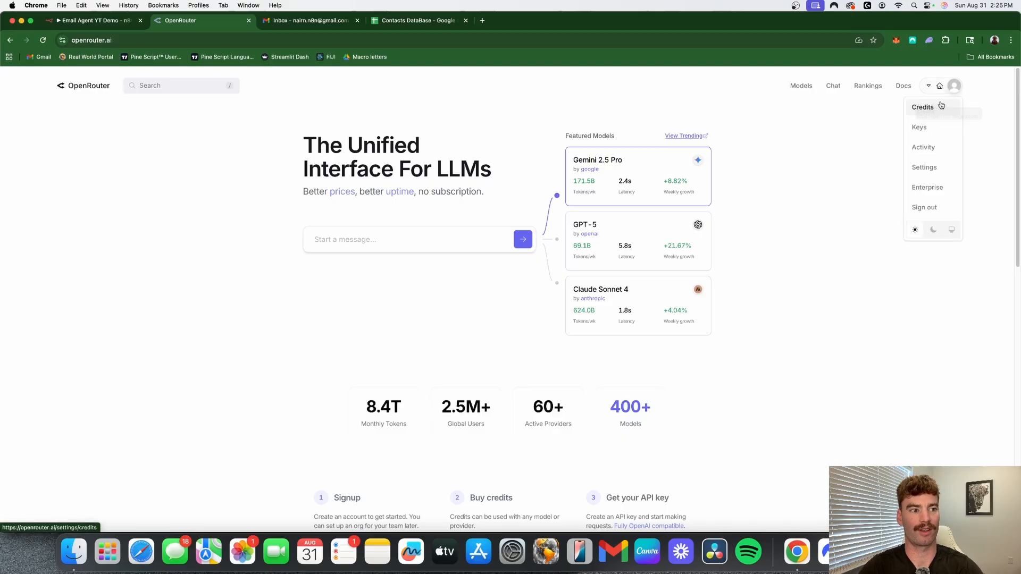
pyautogui.click(941, 107)
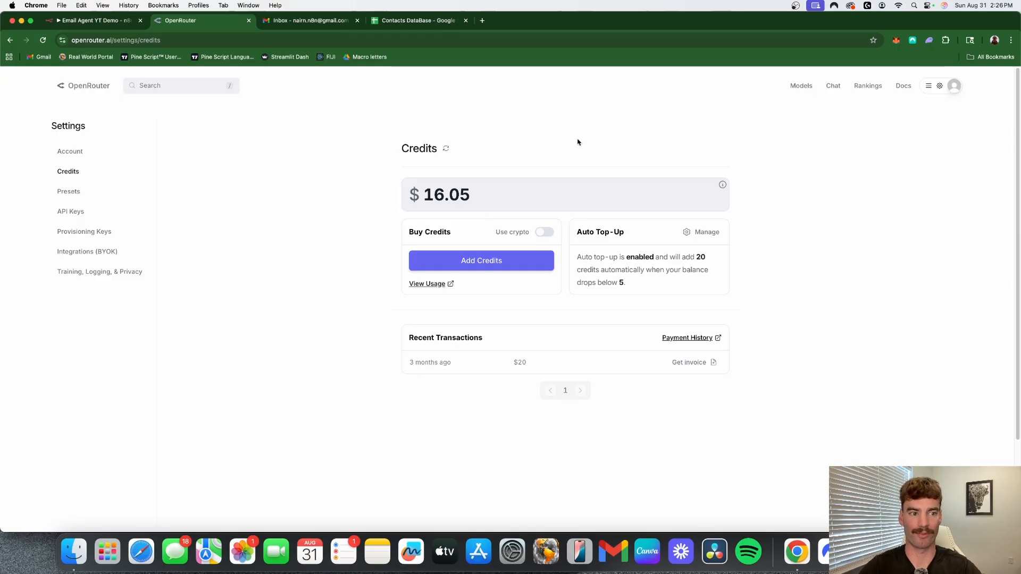
# - View OpenRouter's API Keys page and its form for creating a key, closing the form without creating one
pyautogui.click(929, 86)
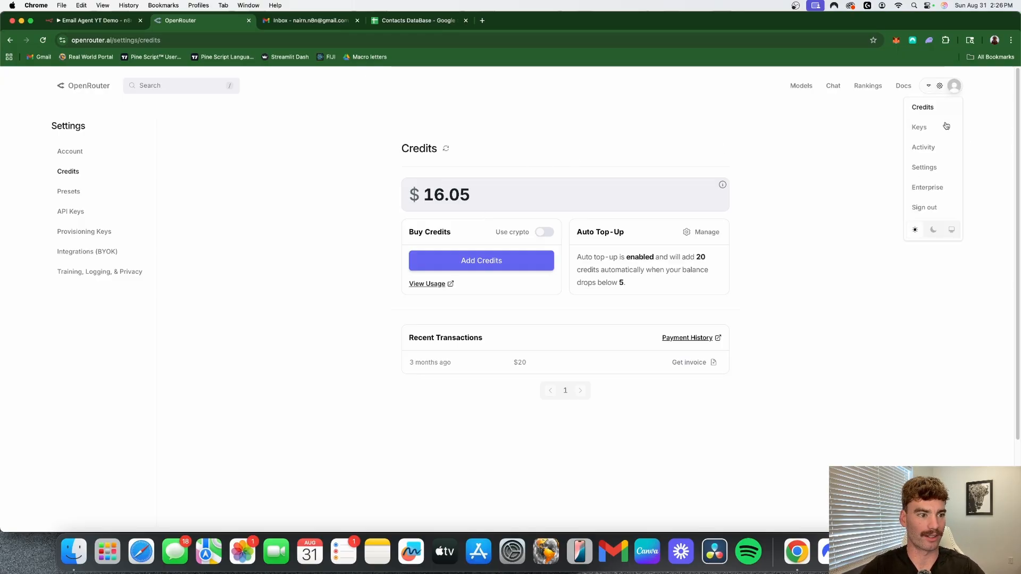
pyautogui.click(920, 128)
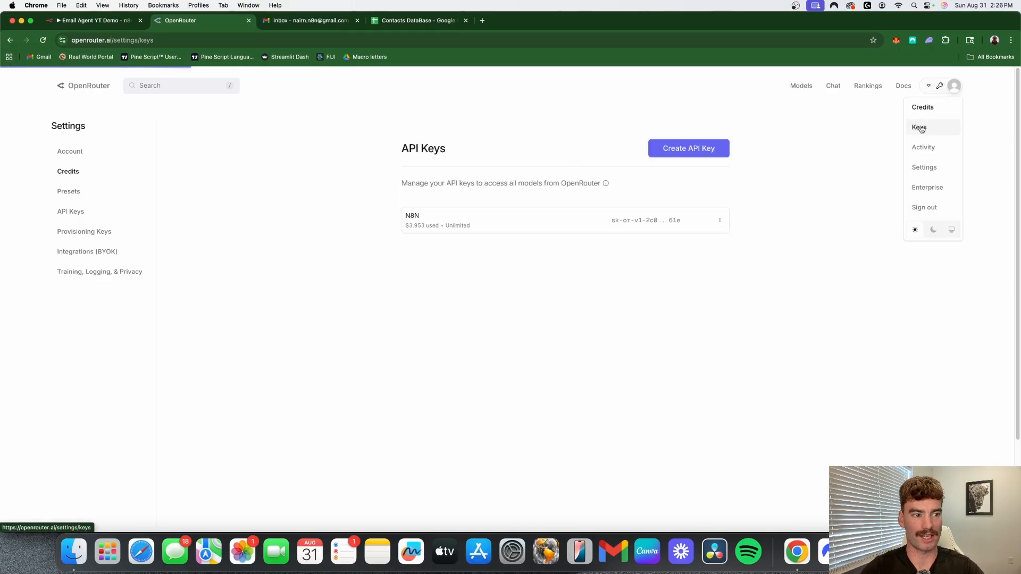
pyautogui.click(695, 150)
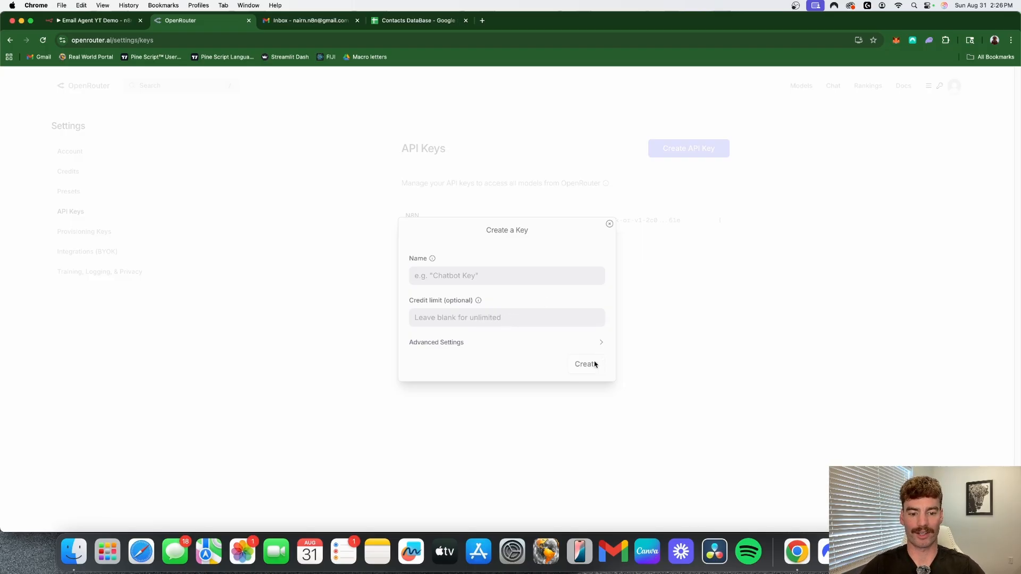
pyautogui.click(610, 224)
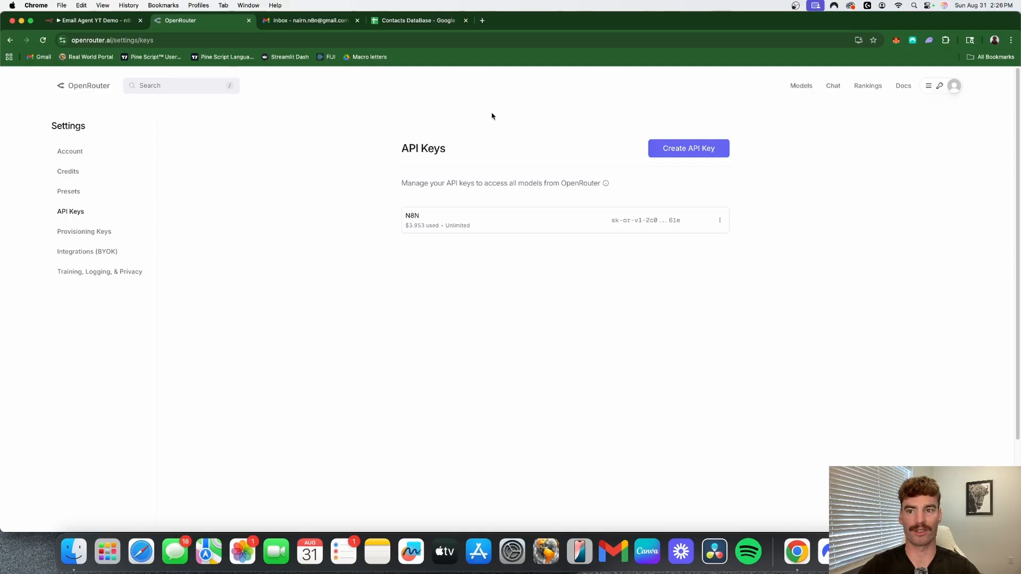
# - Switch back to n8n and look at the API Key field for a new OpenRouter credential, closing the form without saving
pyautogui.click(108, 23)
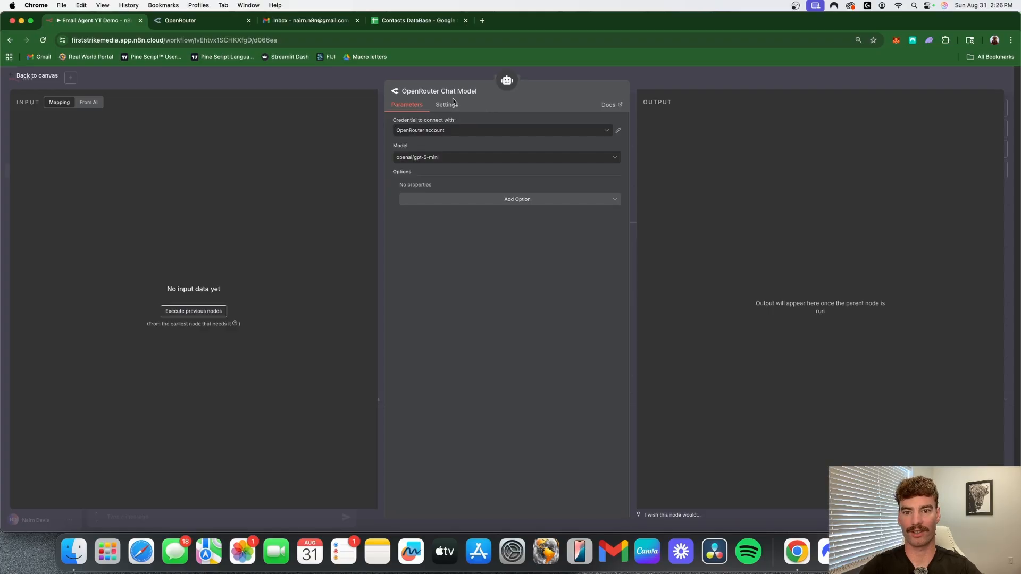
pyautogui.click(517, 129)
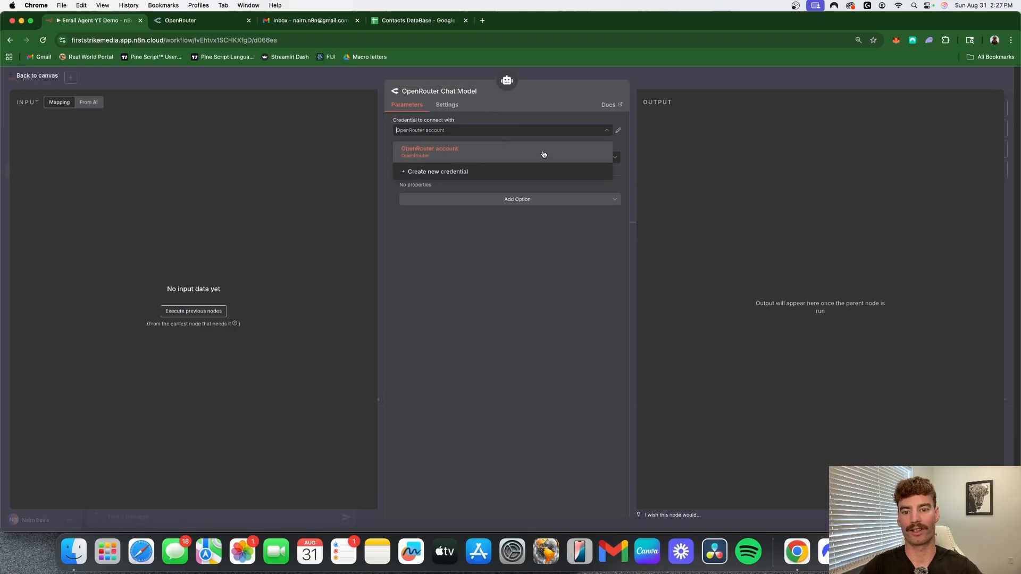
pyautogui.click(467, 172)
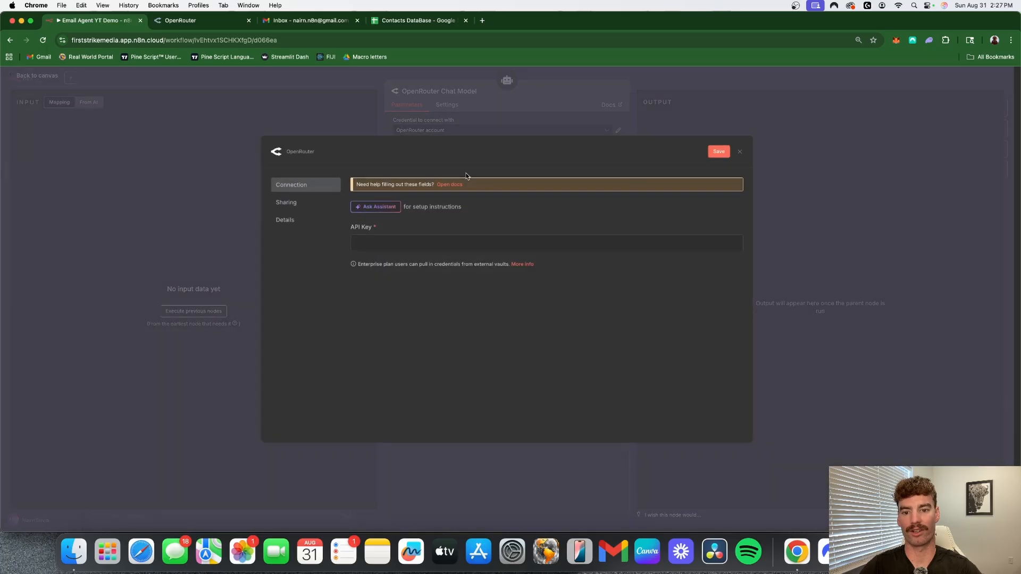
pyautogui.click(385, 246)
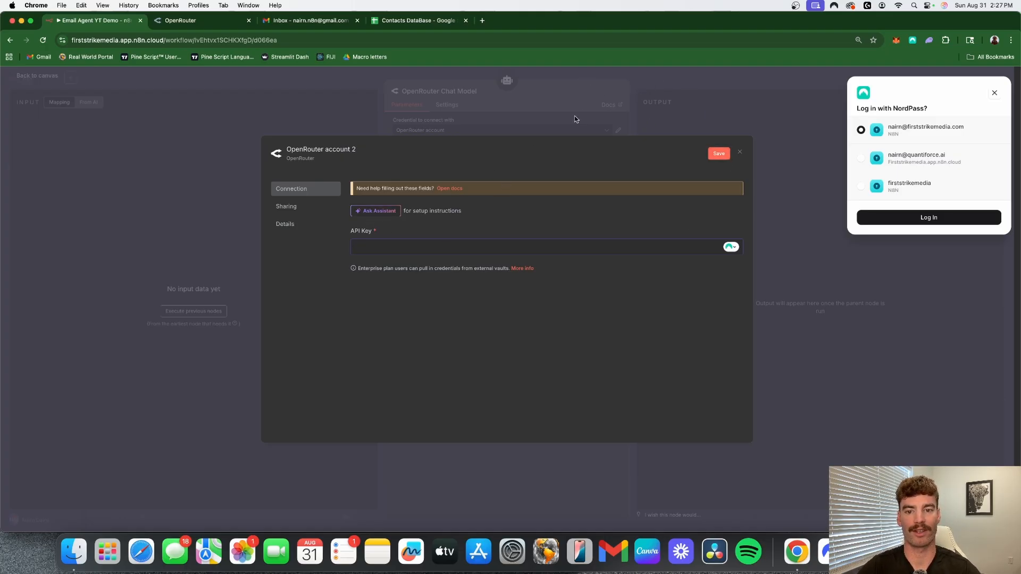
pyautogui.click(674, 89)
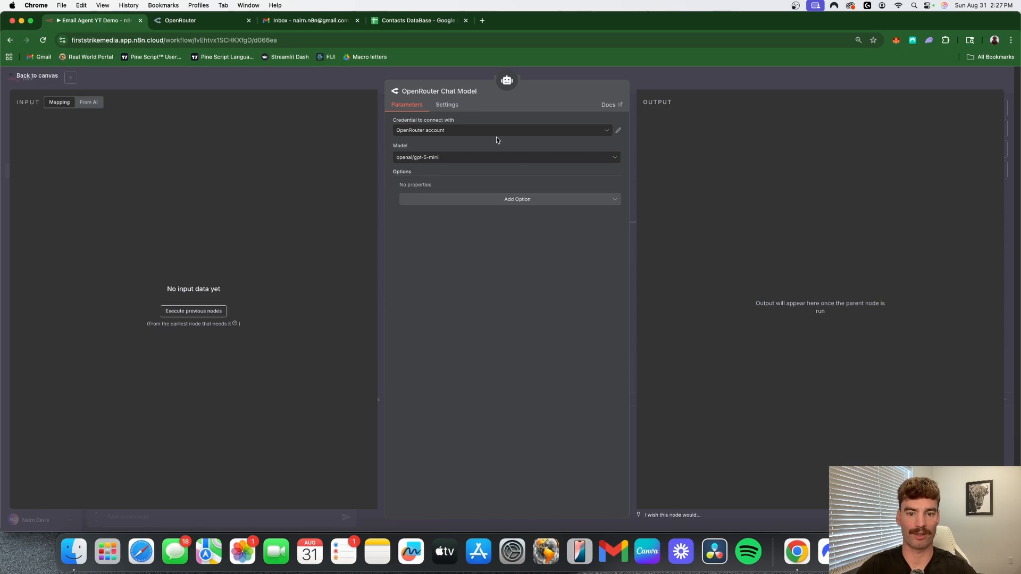
# - Rename the OpenRouter Chat Model node to "GPT 5 Mini" and shift it slightly down and closer beneath the AI Agent
pyautogui.click(729, 76)
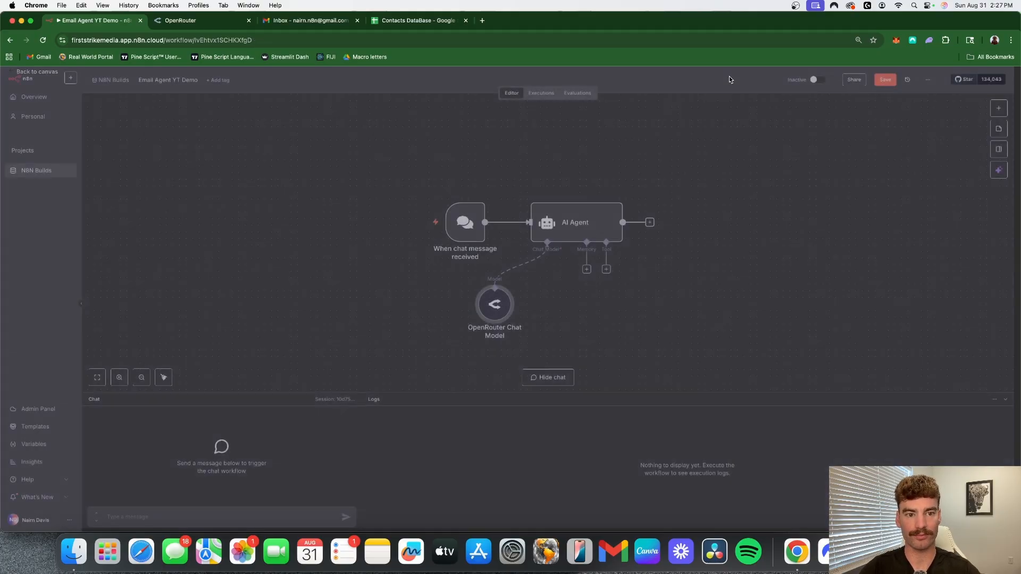
pyautogui.rightClick(494, 317)
pyautogui.click(508, 346)
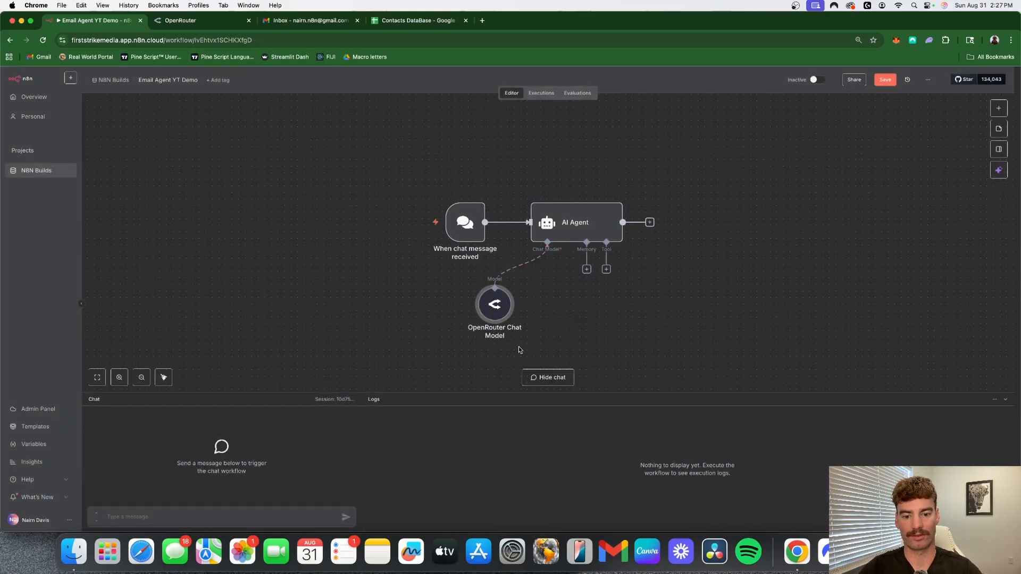
pyautogui.write('GPT')
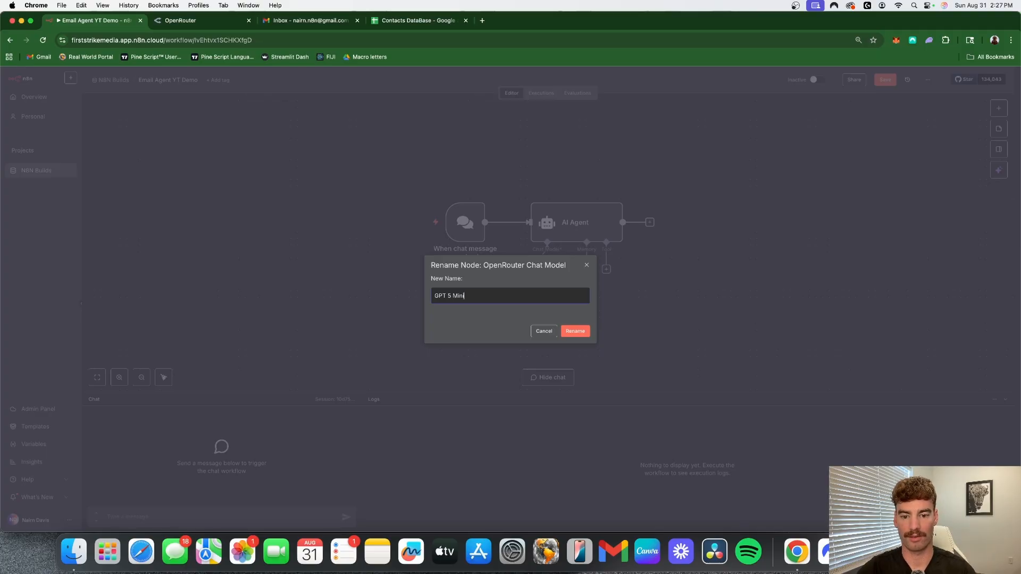
pyautogui.write(' 5 Mini')
pyautogui.press('Return')
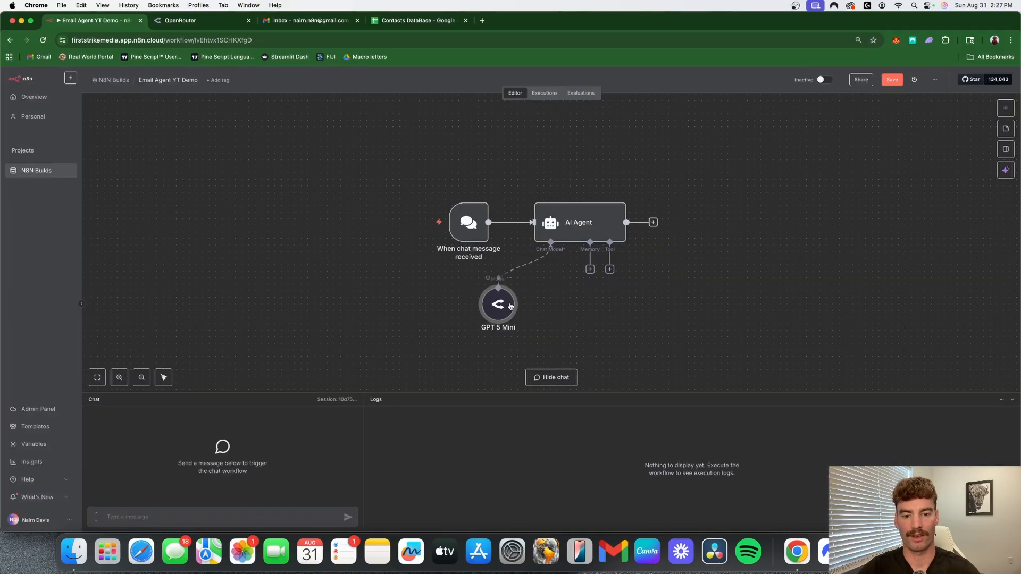
pyautogui.moveTo(510, 307); pyautogui.dragTo(523, 320)
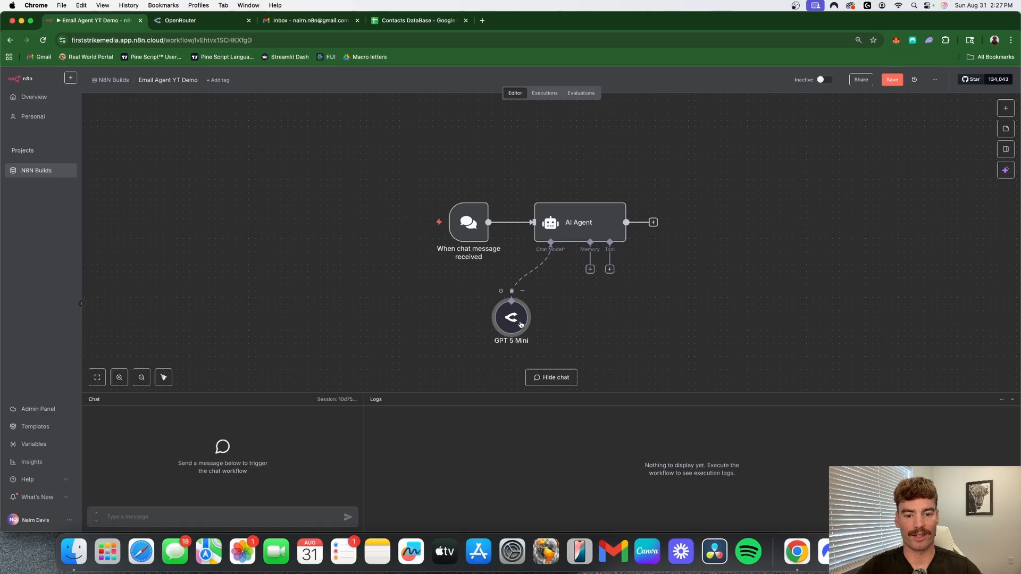
# - Test the workflow by sending the chat message "hi" to the agent
pyautogui.scroll(-1, 612, 333)
pyautogui.click(223, 512)
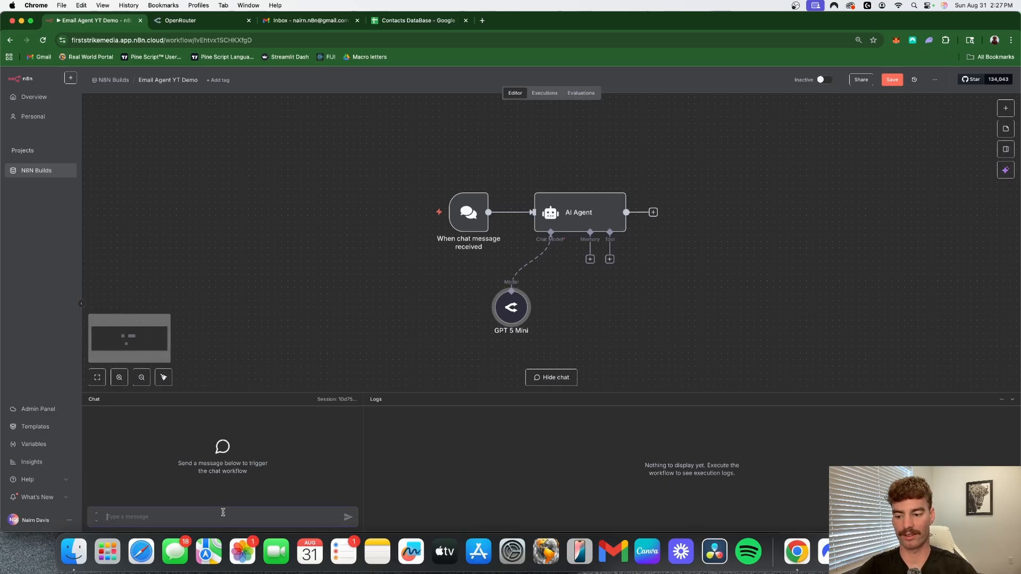
pyautogui.write('H')
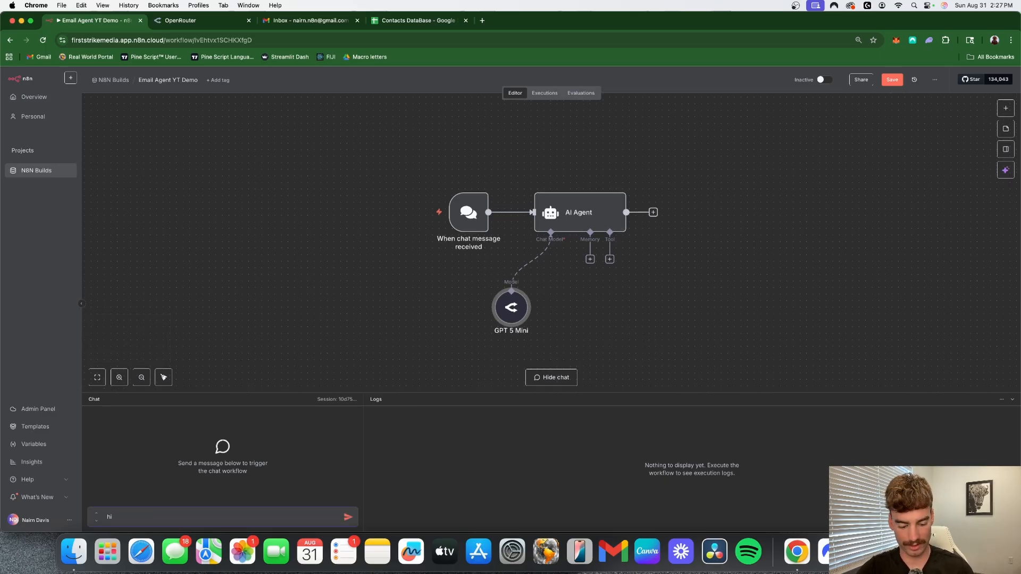
pyautogui.write('i')
pyautogui.press('Return')
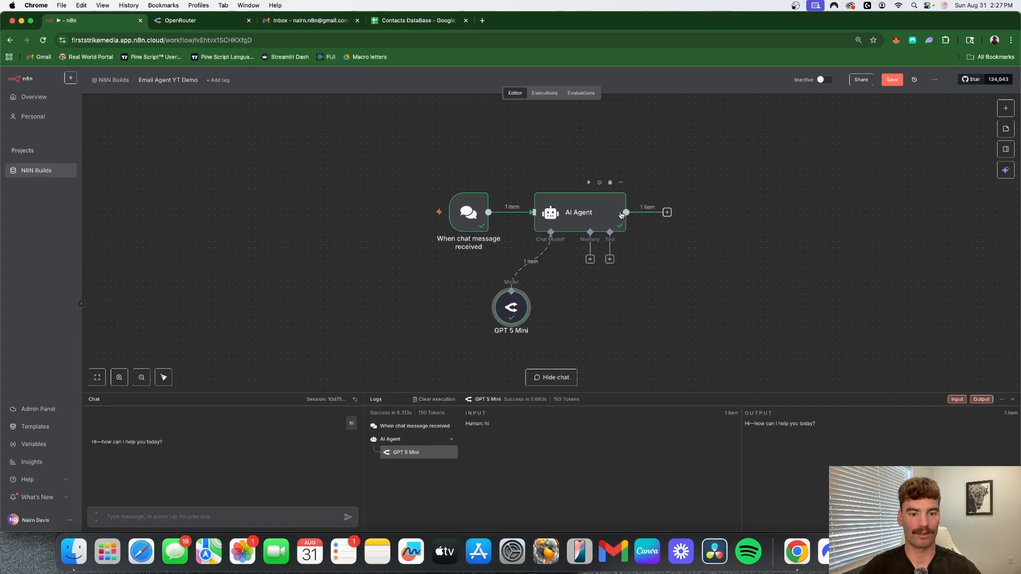
# - Set the AI Agent's On Error behaviour to Continue (using error output)
pyautogui.doubleClick(595, 212)
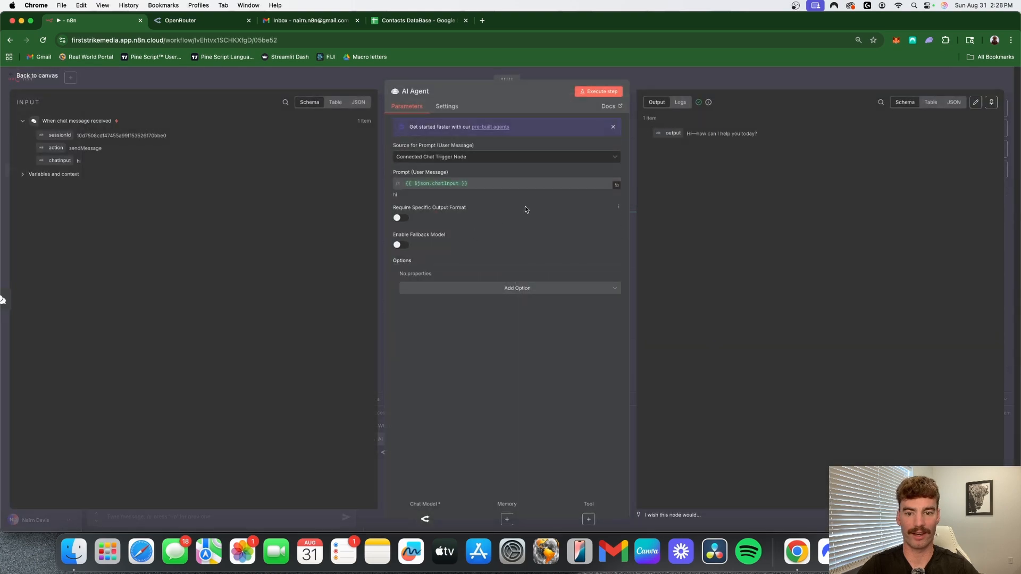
pyautogui.click(453, 108)
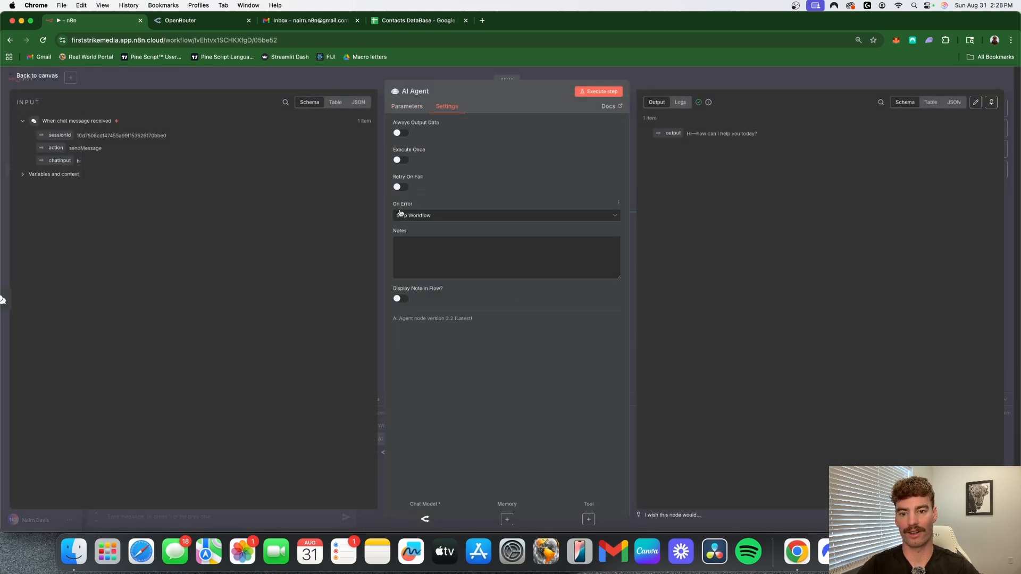
pyautogui.click(453, 217)
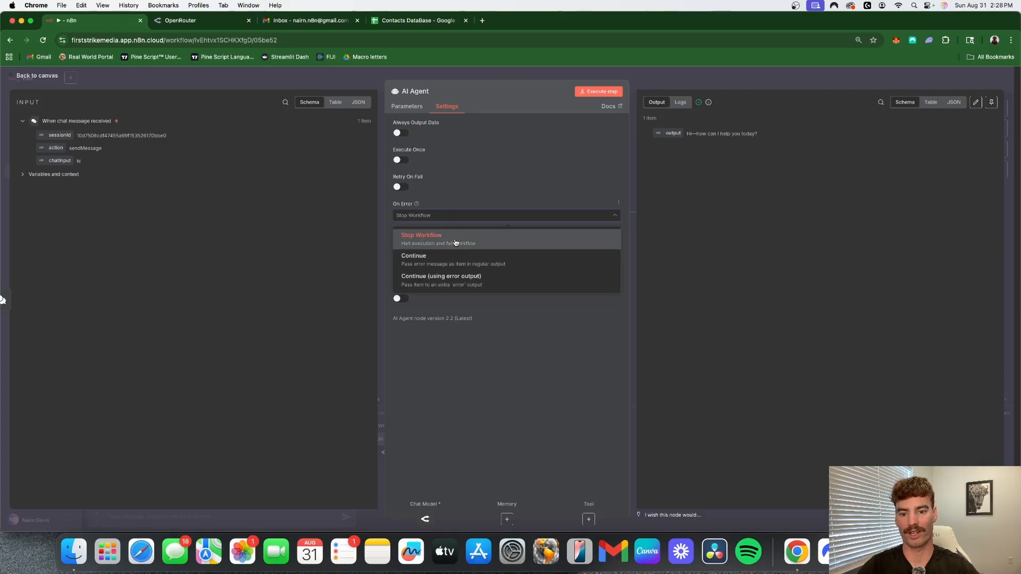
pyautogui.click(511, 283)
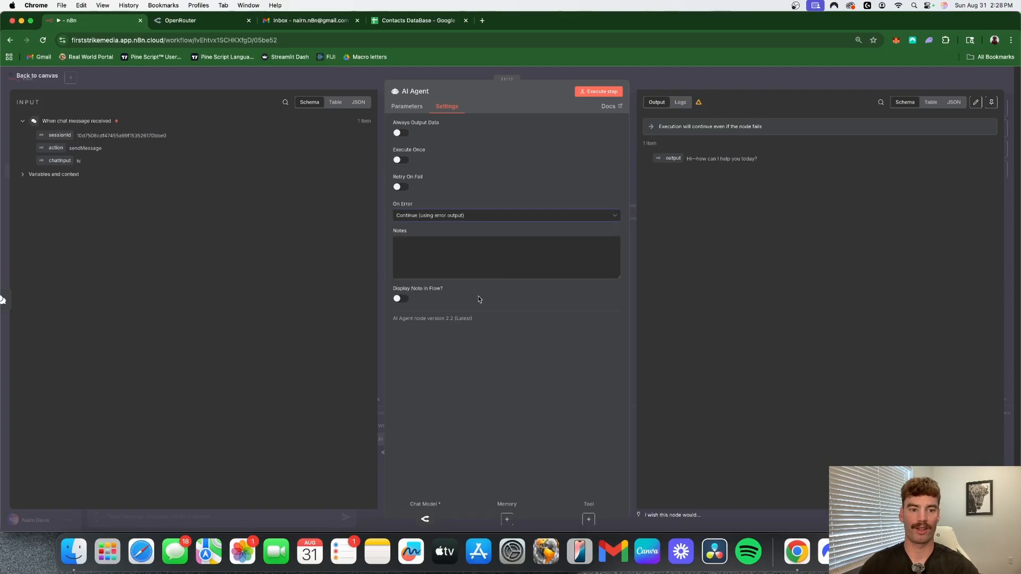
pyautogui.click(672, 78)
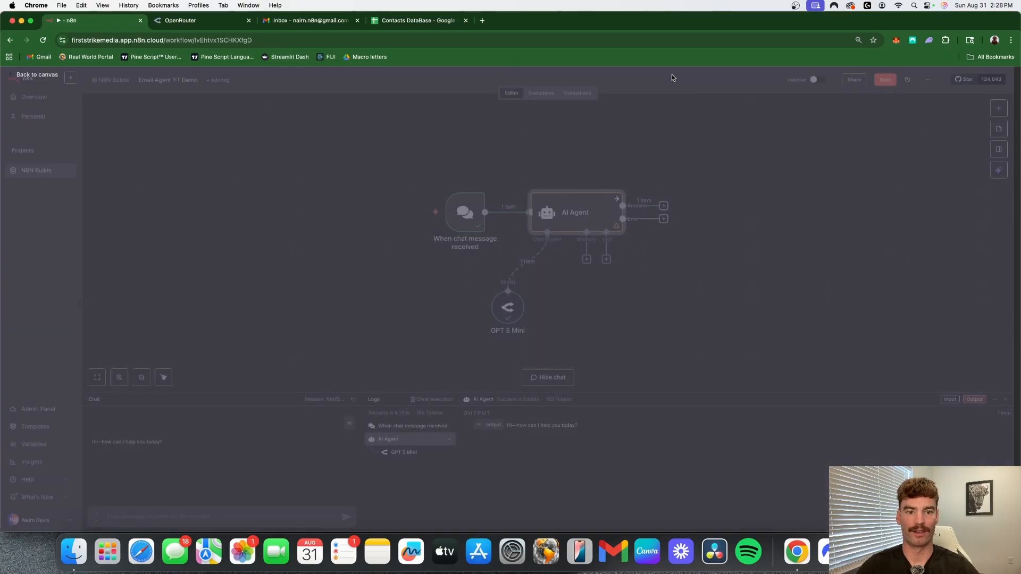
# - Add an Edit Fields (Set) node to the AI Agent's Success output and map the agent's output field into it
pyautogui.hscroll(1, 688, 238)
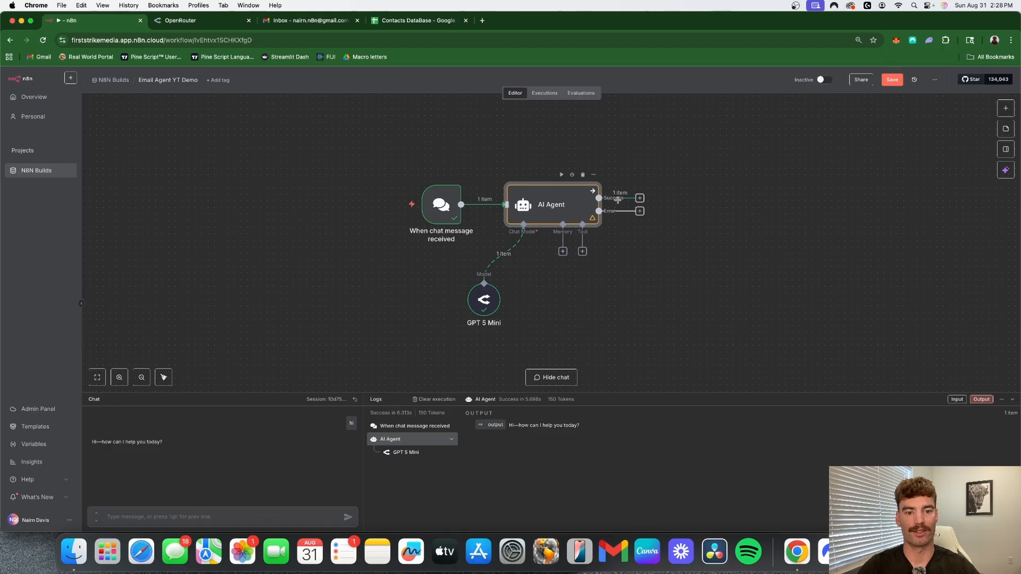
pyautogui.click(638, 200)
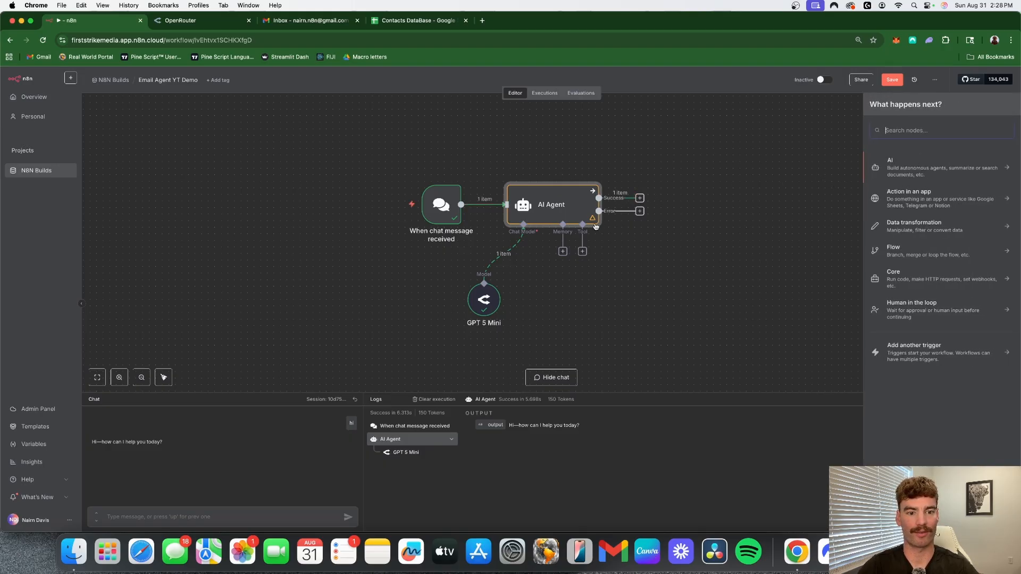
pyautogui.write('set')
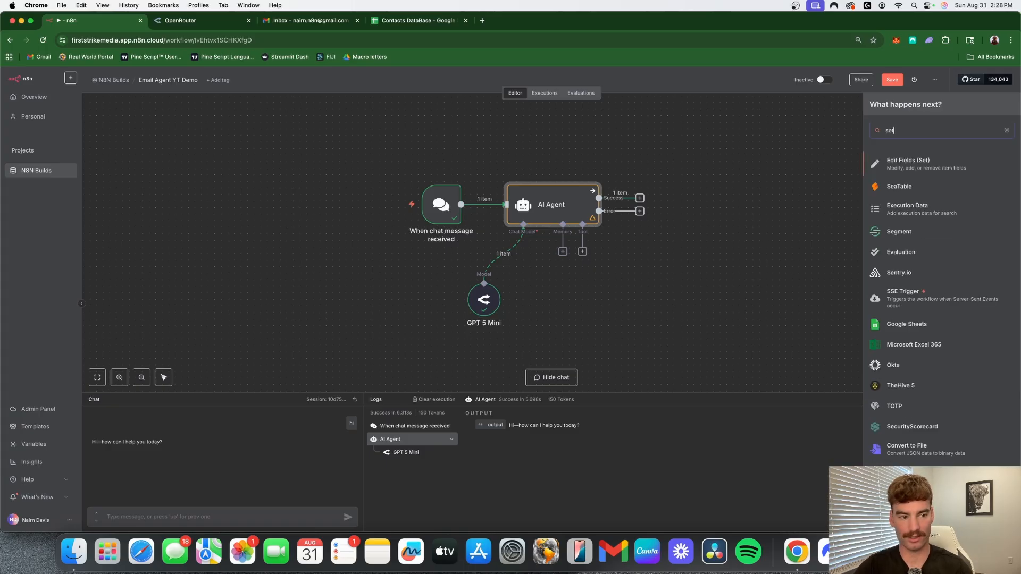
pyautogui.click(919, 165)
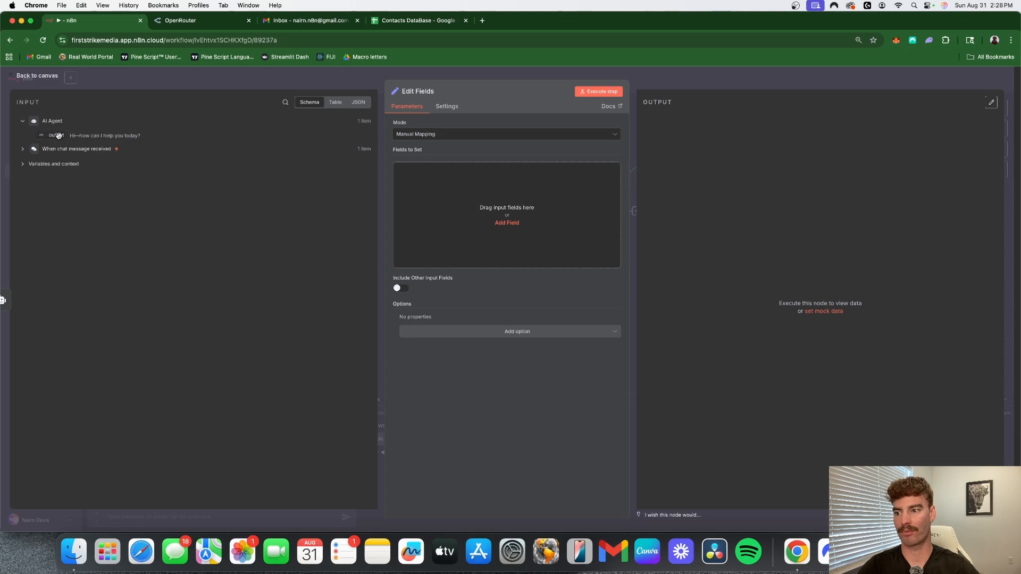
pyautogui.moveTo(54, 136); pyautogui.dragTo(501, 216)
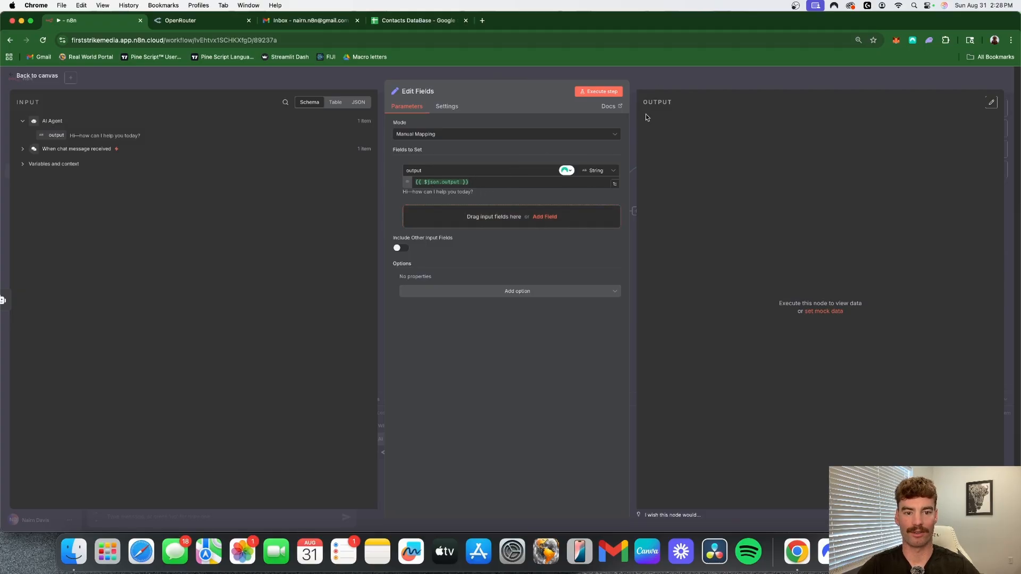
pyautogui.click(702, 84)
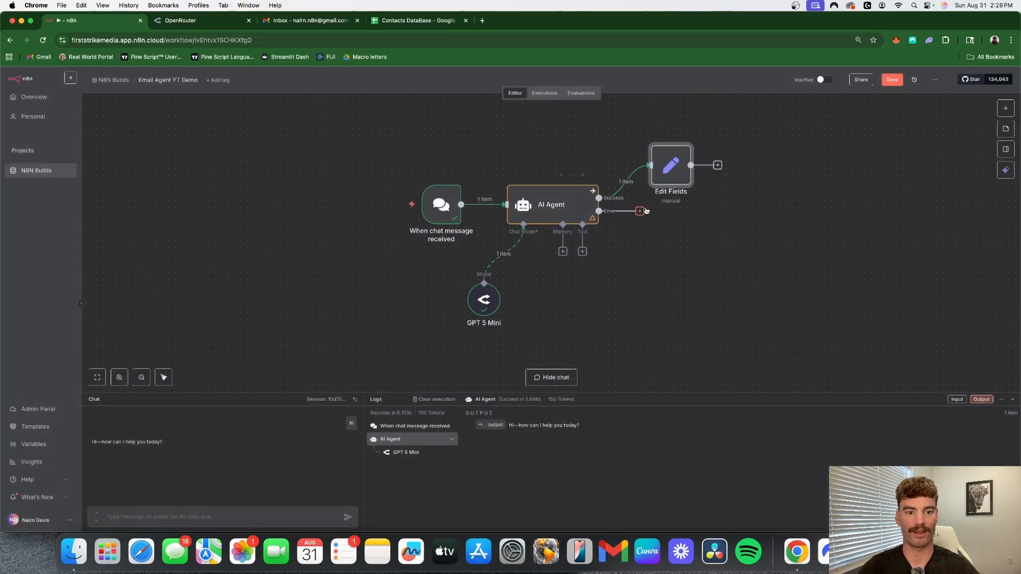
# - Rename the Edit Fields node on the Success branch to "Success"
pyautogui.rightClick(676, 192)
pyautogui.click(701, 230)
pyautogui.write('S')
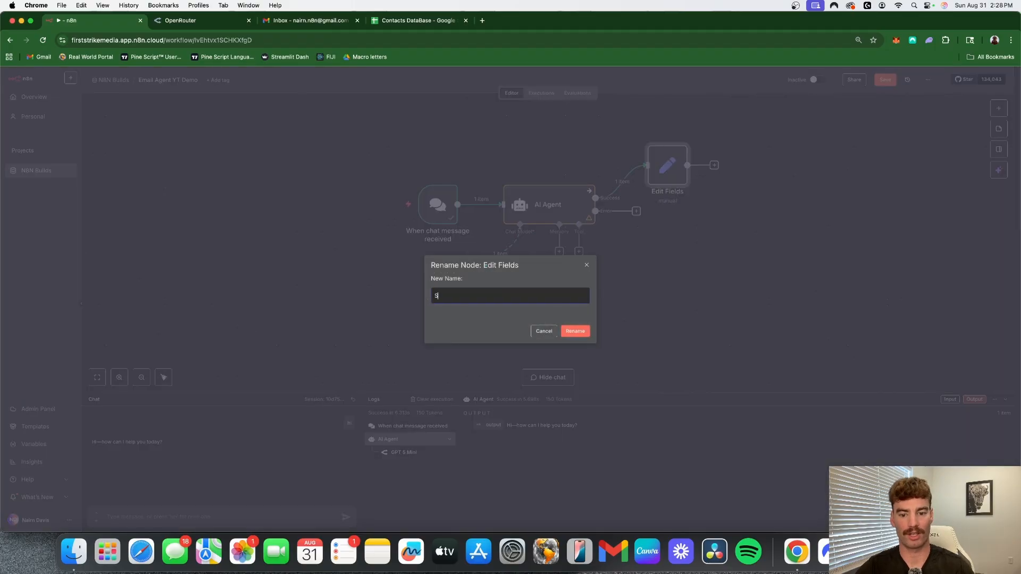
pyautogui.write('uccess')
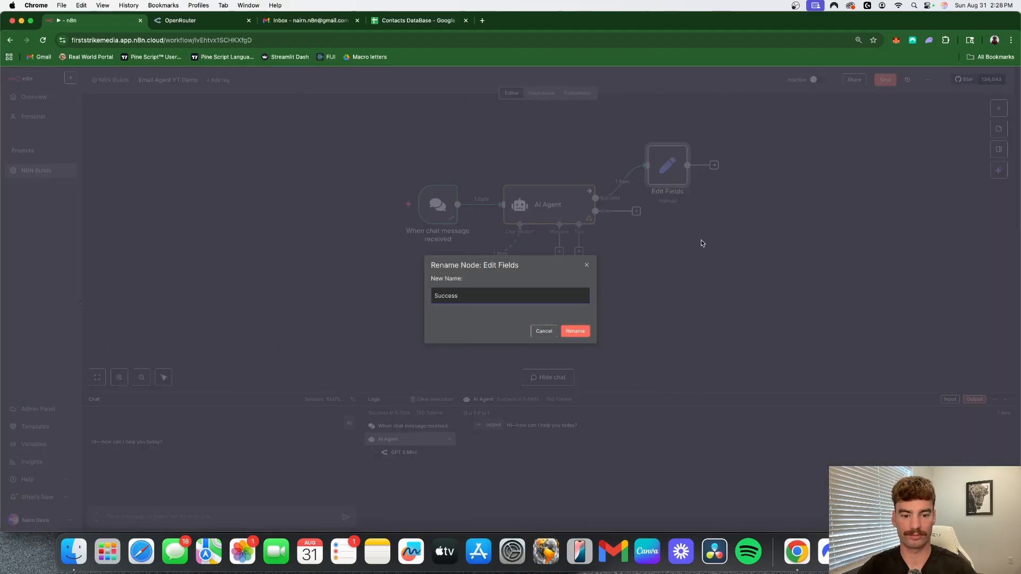
pyautogui.click(575, 332)
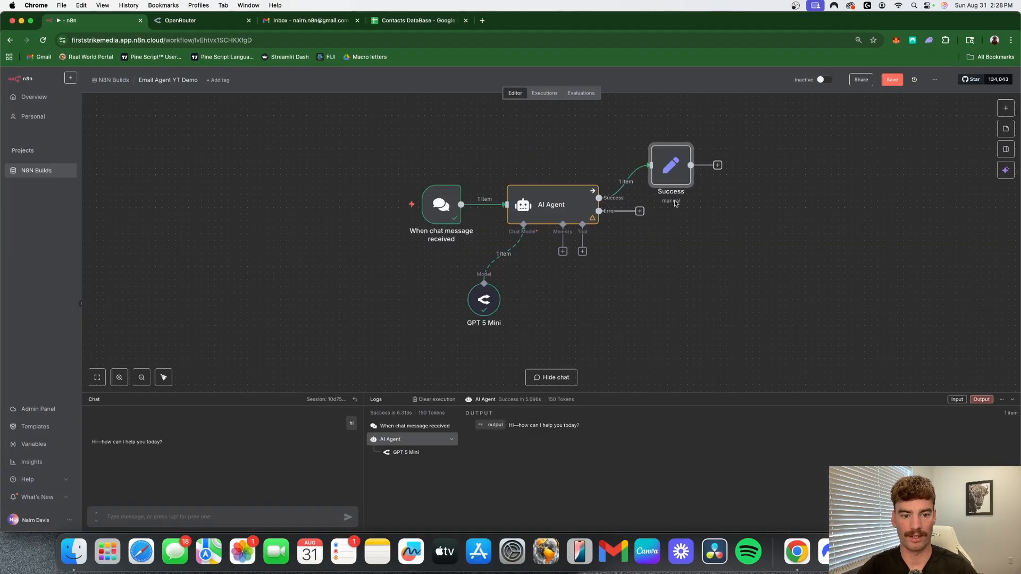
# - Add an Edit Fields (Set) node to the AI Agent's Error output with a string field whose name is the expression "Response"
pyautogui.click(640, 212)
pyautogui.write('Set')
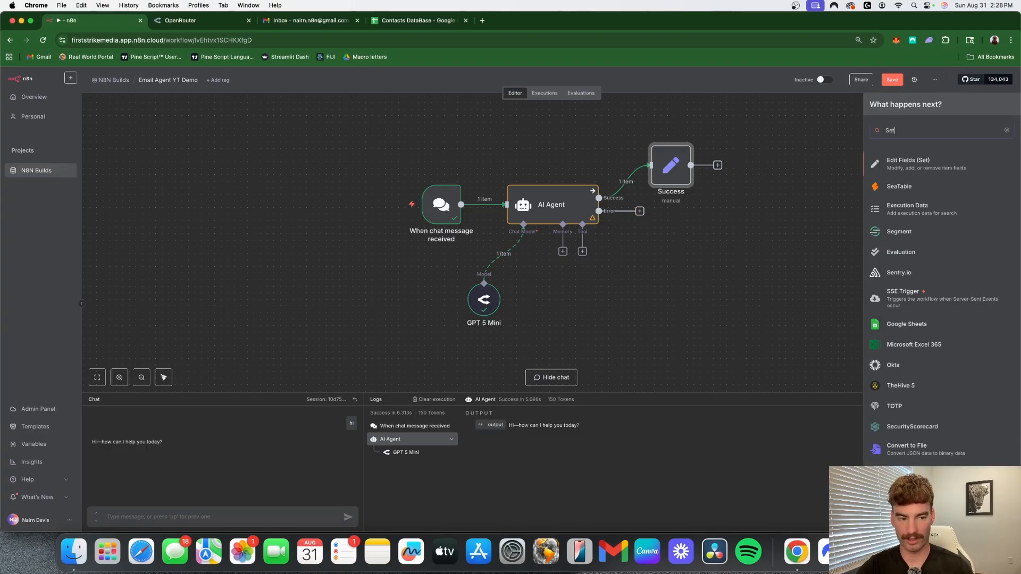
pyautogui.click(966, 165)
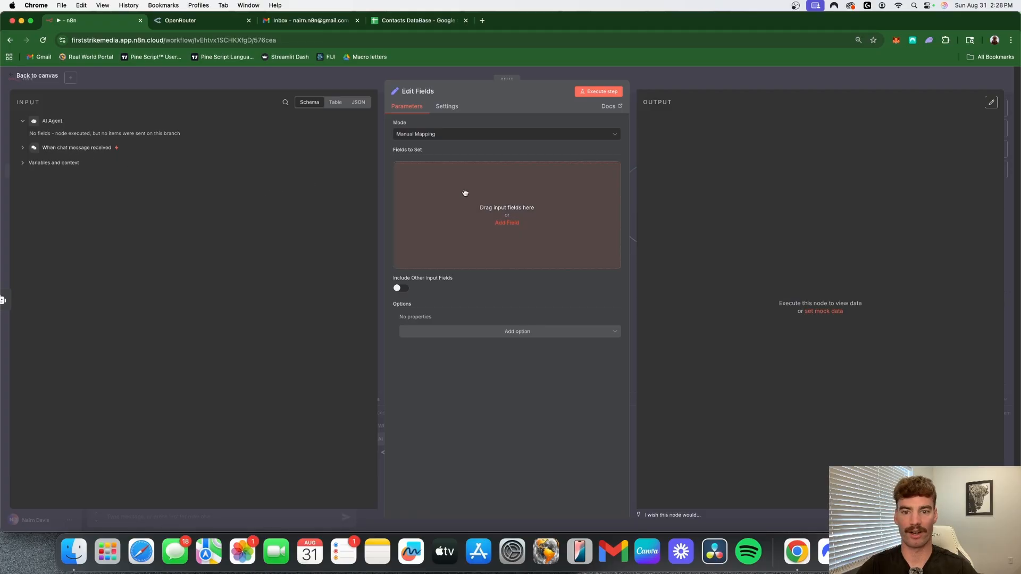
pyautogui.click(505, 224)
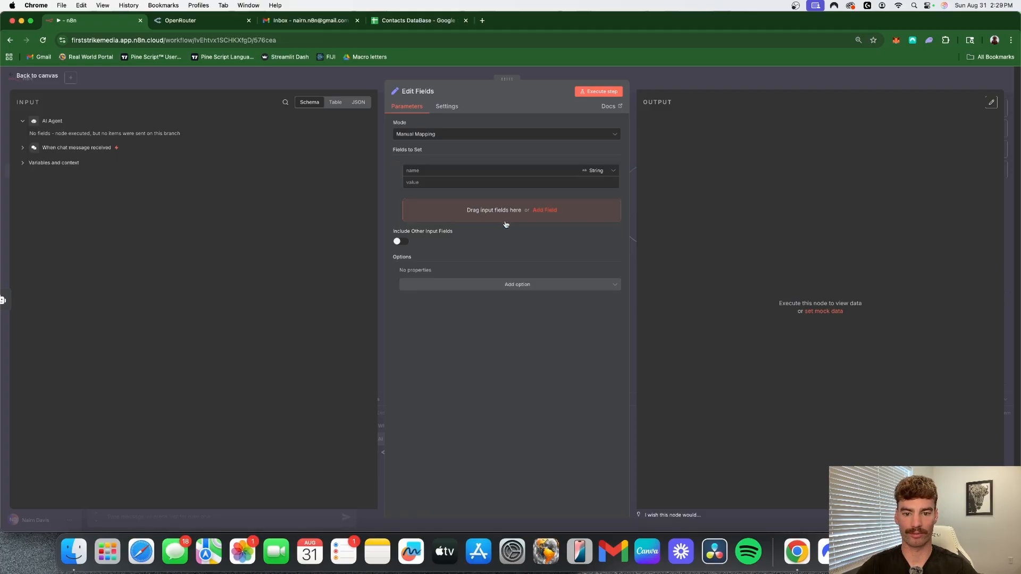
pyautogui.click(455, 171)
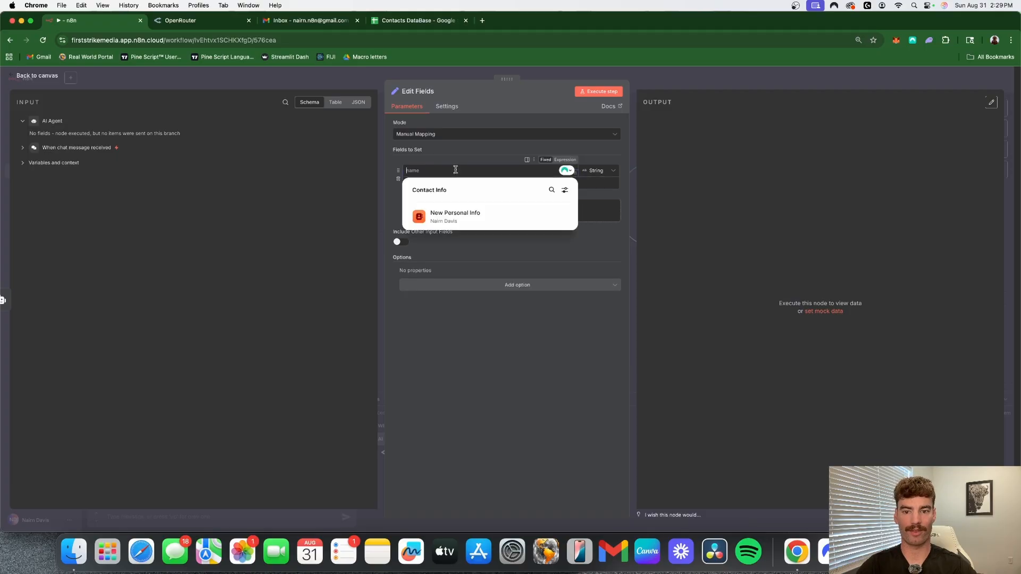
pyautogui.click(565, 160)
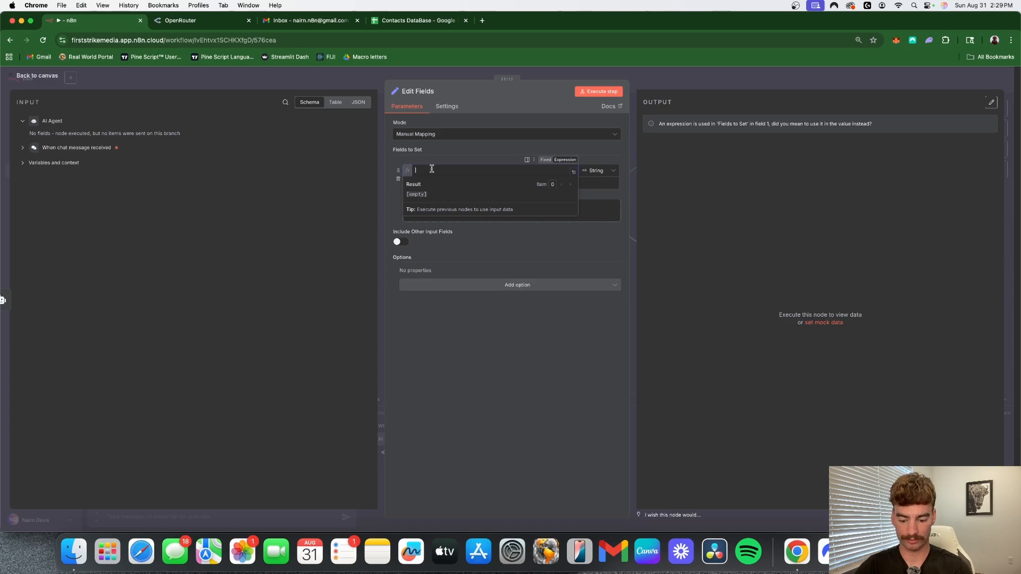
pyautogui.write('Response')
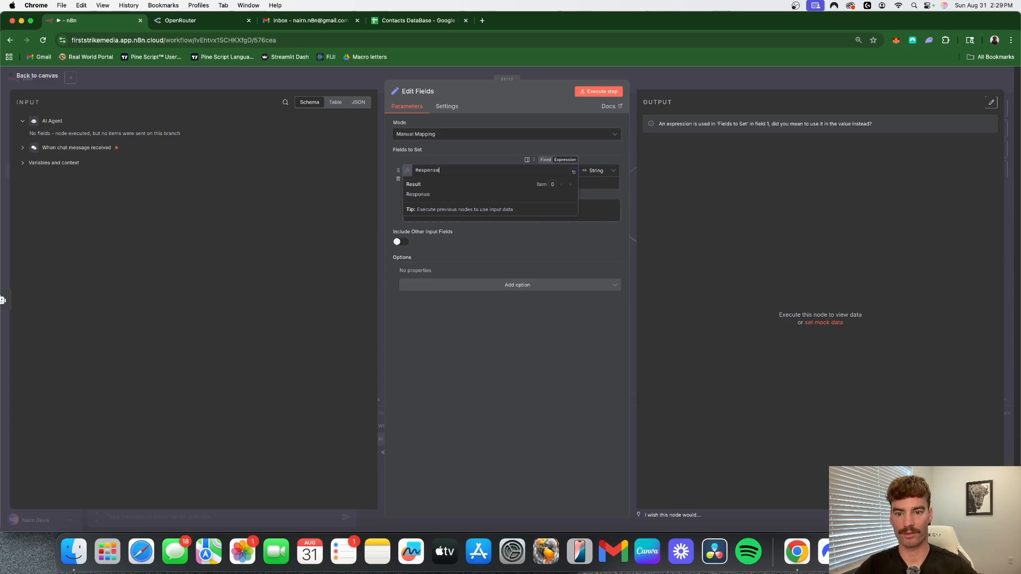
pyautogui.click(581, 406)
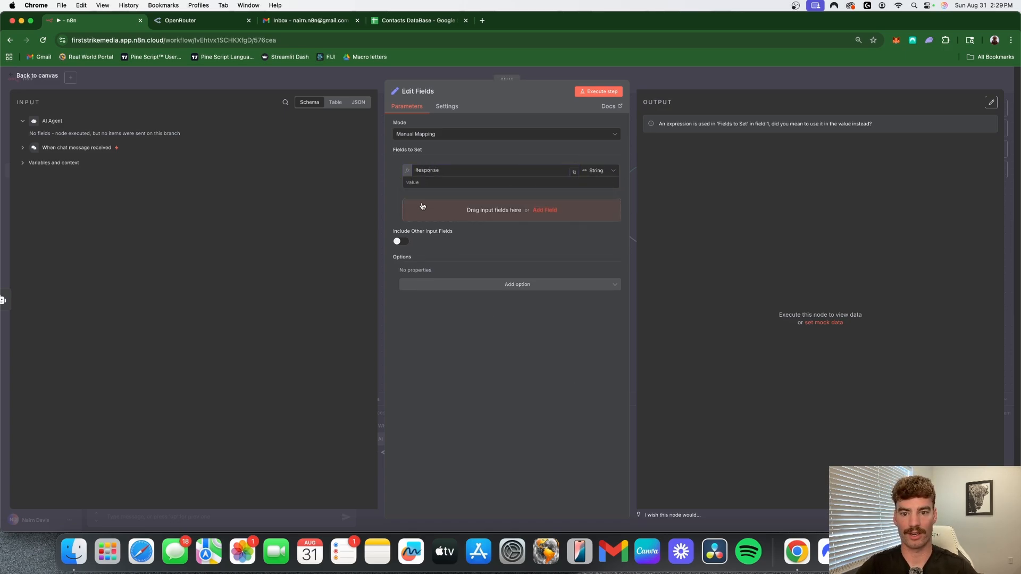
# - Set the Response field's value to "Sorry, the workflow failed. Please try again." and return to the canvas
pyautogui.click(440, 182)
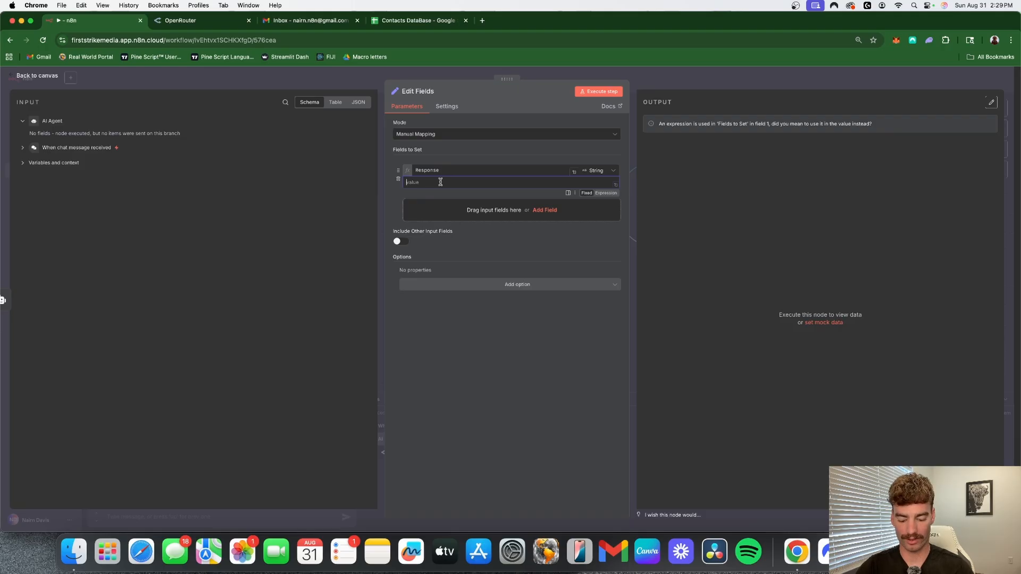
pyautogui.write('S')
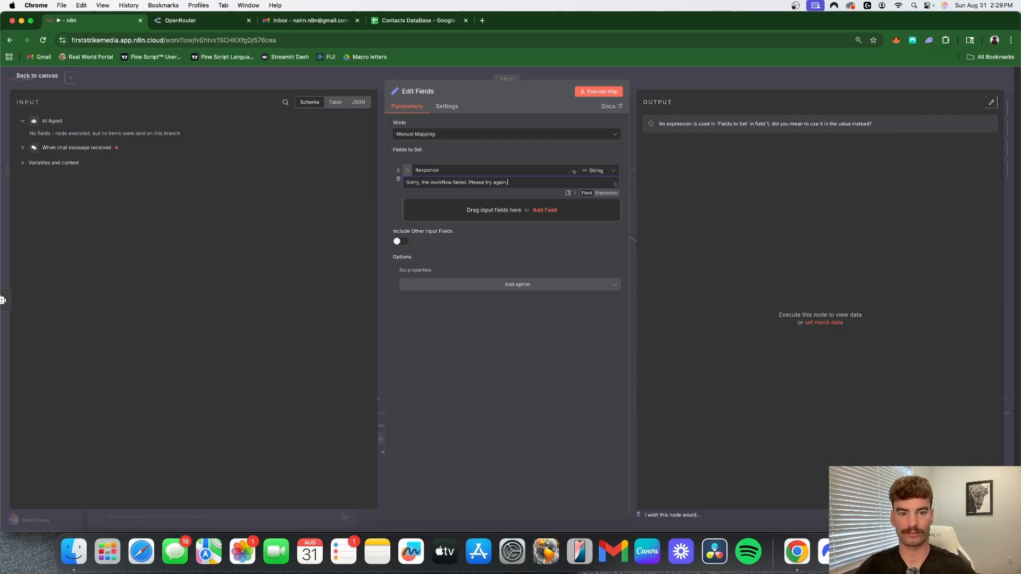
pyautogui.click(681, 81)
# - Rename the Edit Fields node on the Error branch to "Try Again" and save the workflow
pyautogui.rightClick(674, 243)
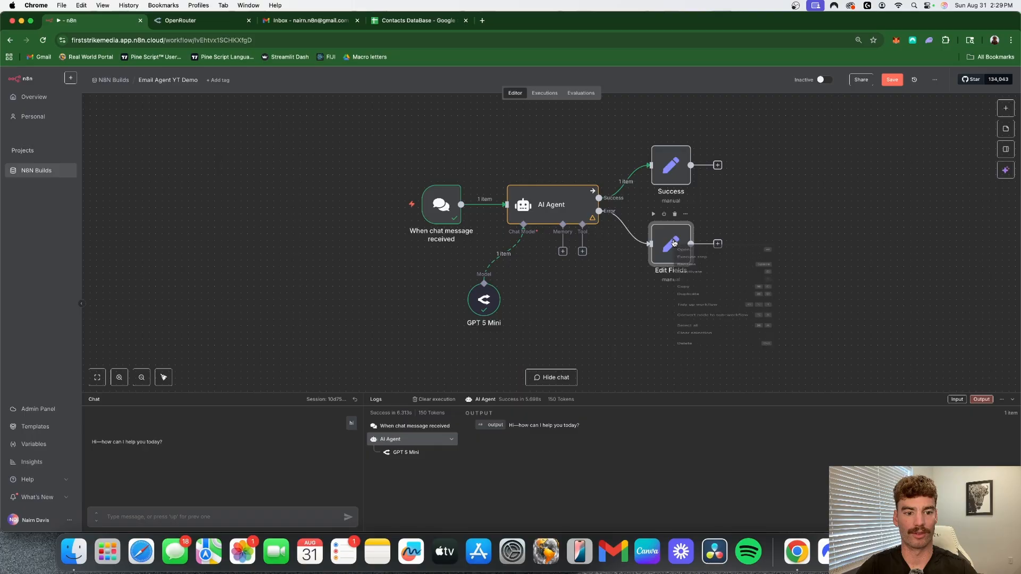
pyautogui.click(704, 281)
pyautogui.write('Err')
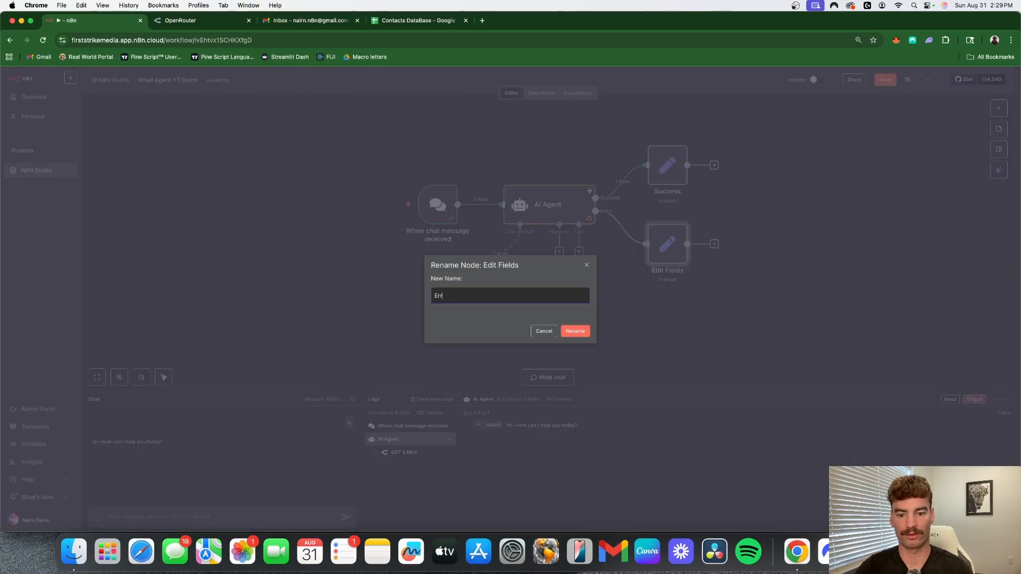
pyautogui.write('o')
pyautogui.press('BackSpace')
pyautogui.press('BackSpace')
pyautogui.press('BackSpace')
pyautogui.press('BackSpace')
pyautogui.write('Try')
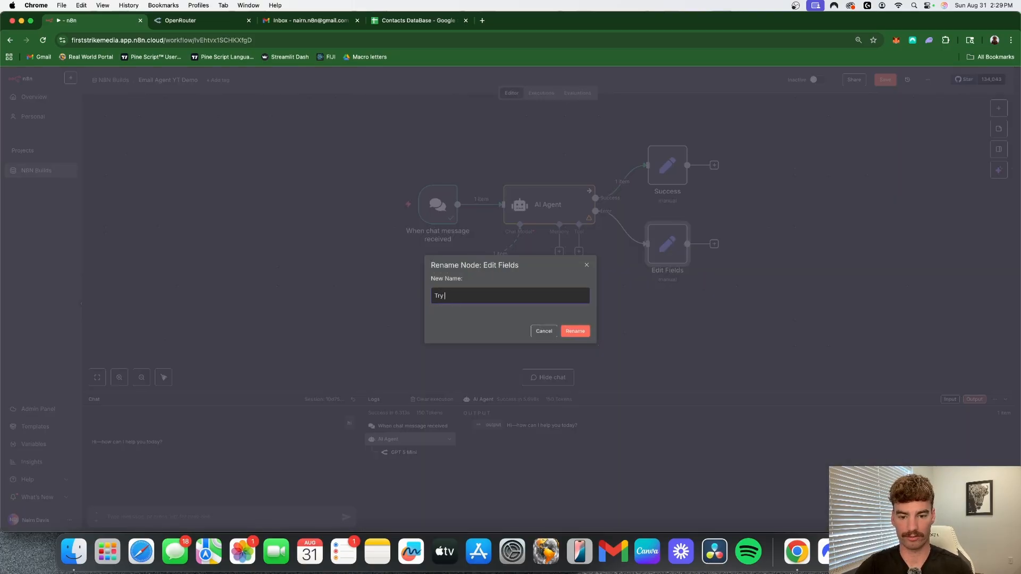
pyautogui.write(' Again')
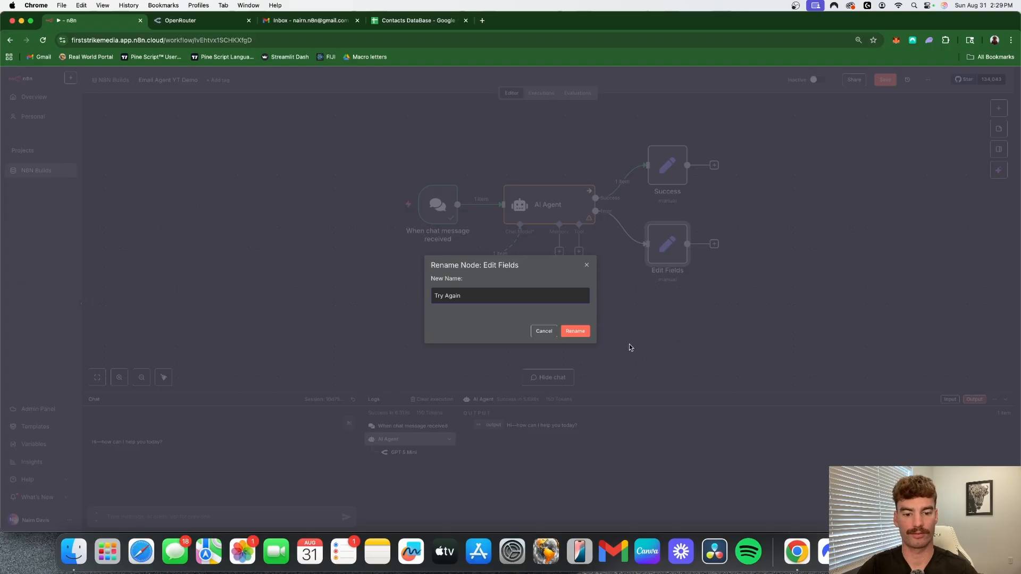
pyautogui.click(583, 328)
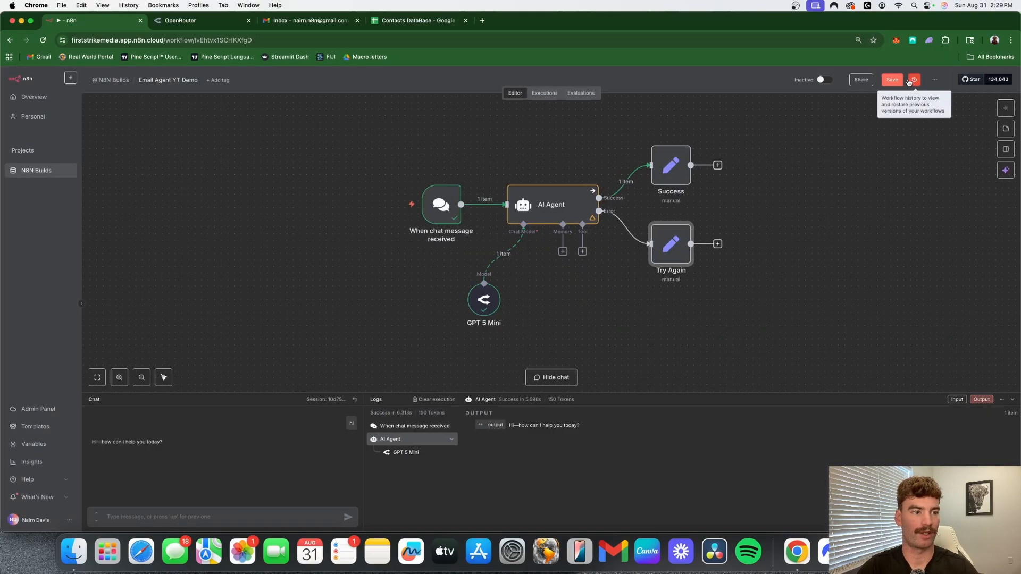
pyautogui.click(892, 80)
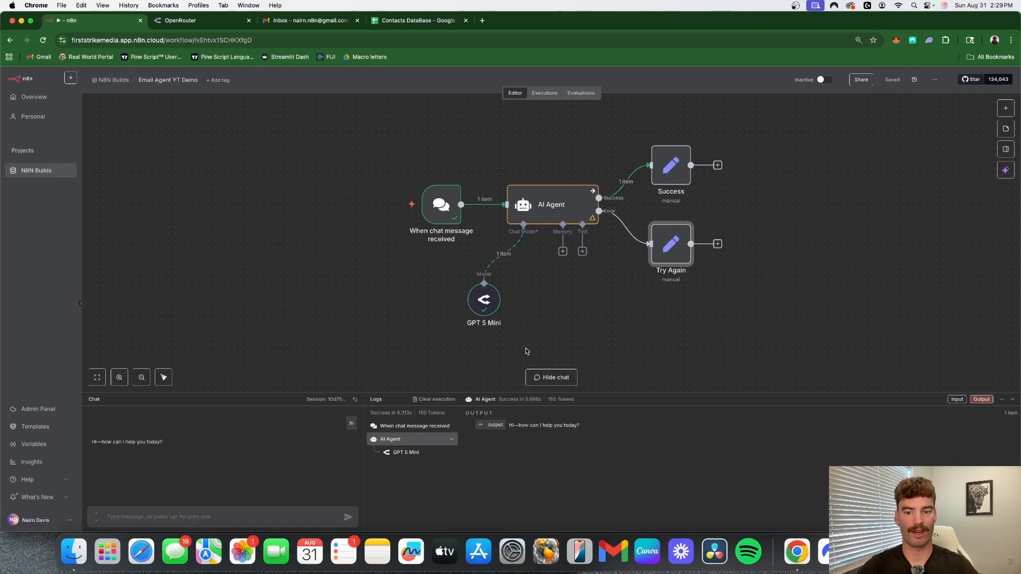
# - Add a Gmail tool to the AI Agent's Tool connection
pyautogui.scroll(-1, 585, 284)
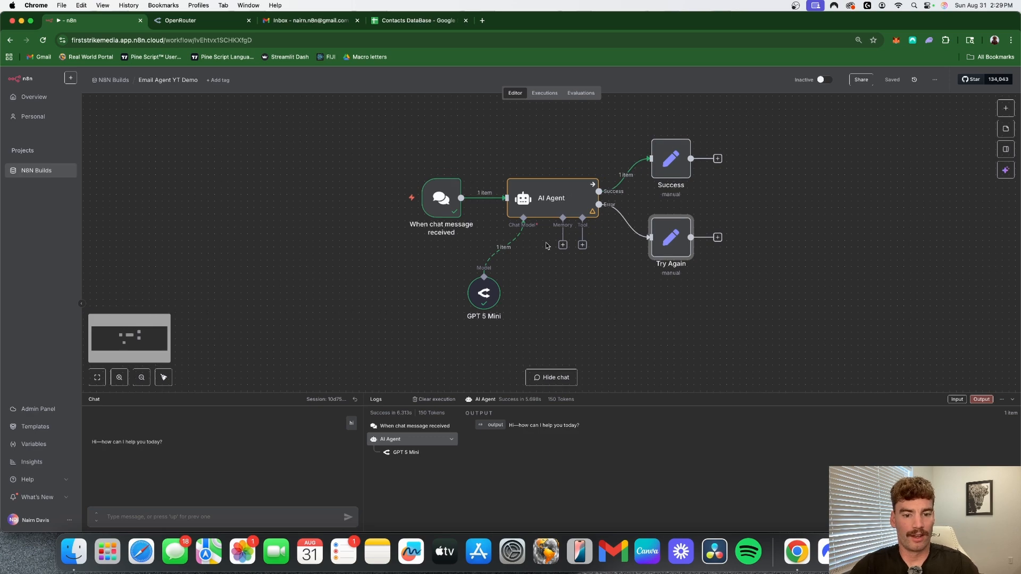
pyautogui.hscroll(3, 582, 282)
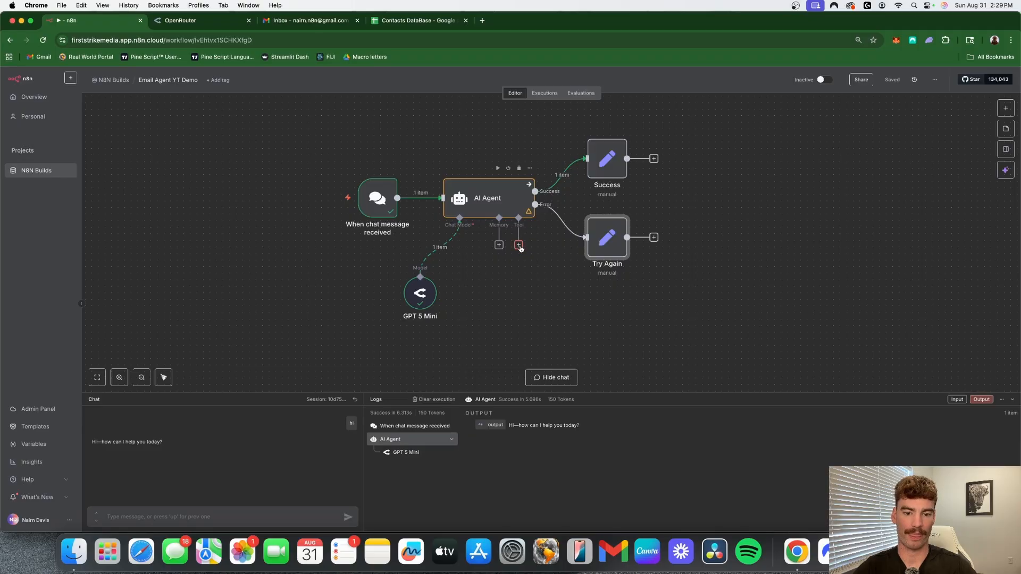
pyautogui.click(519, 245)
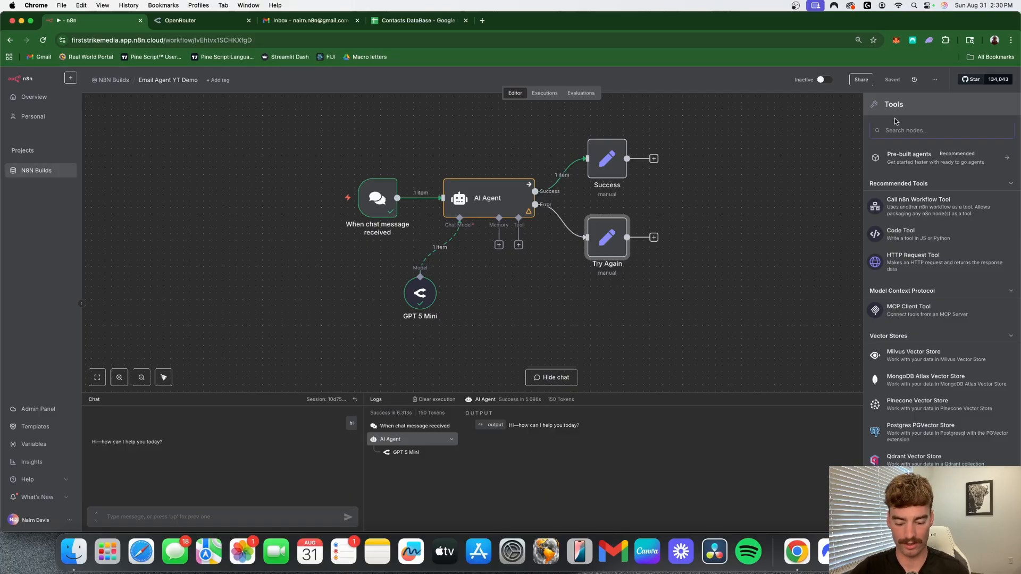
pyautogui.write('gmail')
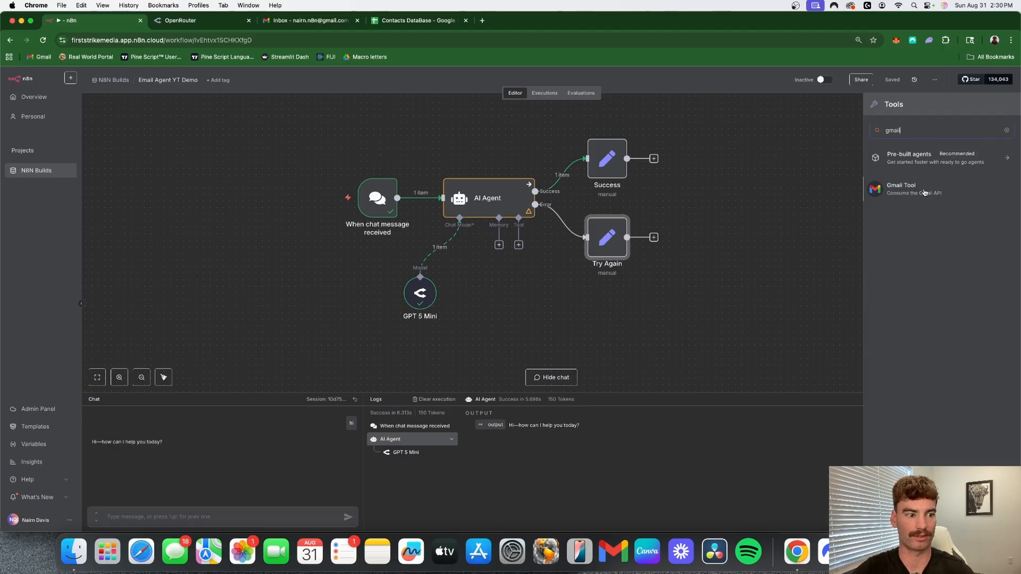
pyautogui.click(924, 193)
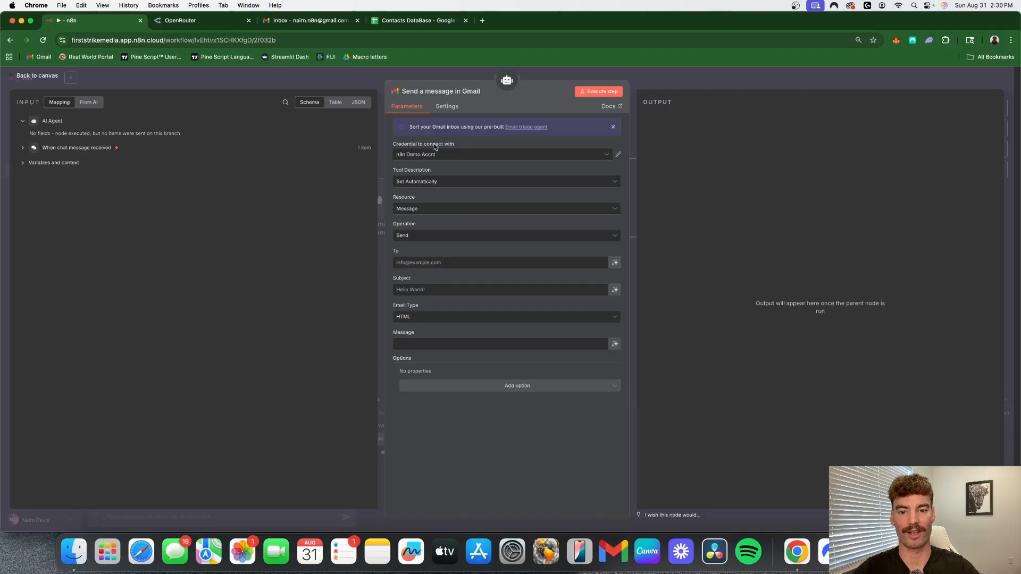
# - Try creating a new Gmail OAuth2 credential for the tool, and reselect the n8n Demo Accnt credential
pyautogui.click(605, 157)
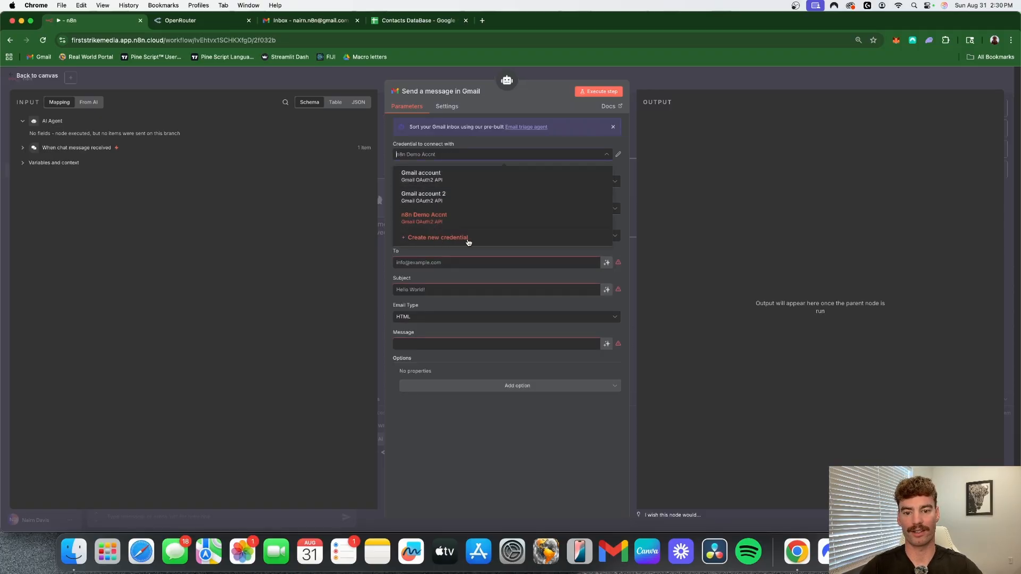
pyautogui.click(471, 239)
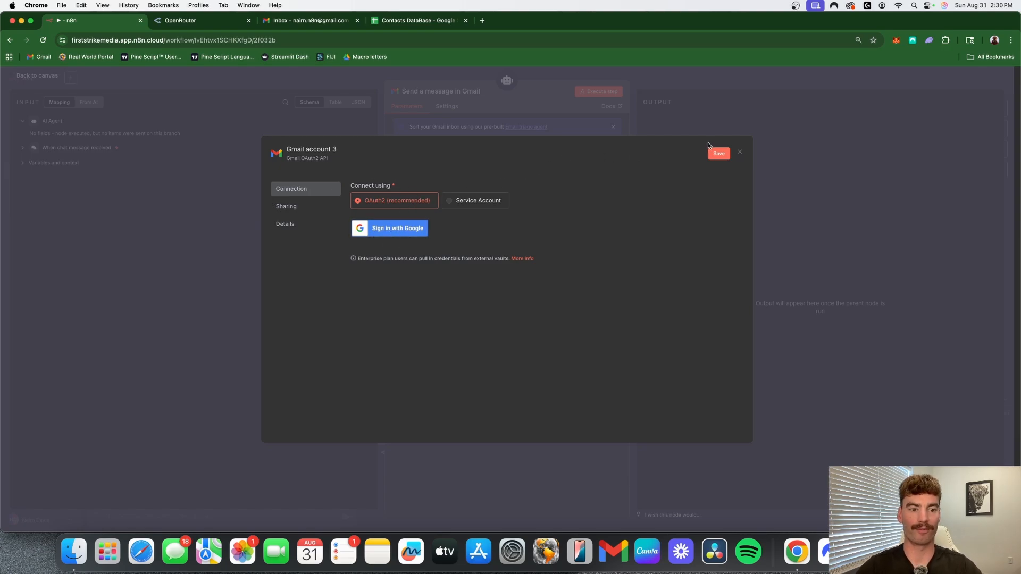
pyautogui.click(740, 154)
pyautogui.click(535, 317)
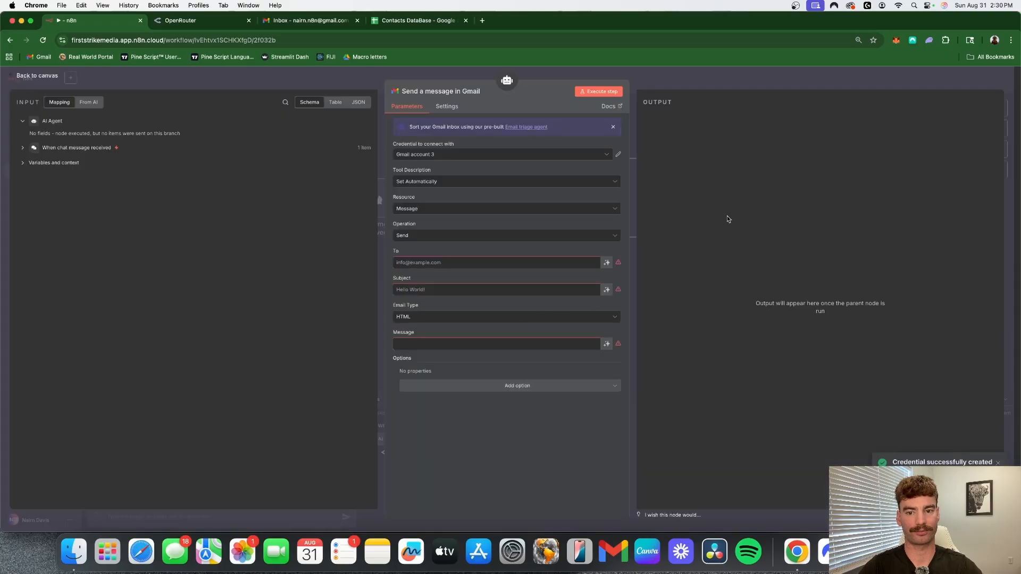
pyautogui.click(528, 155)
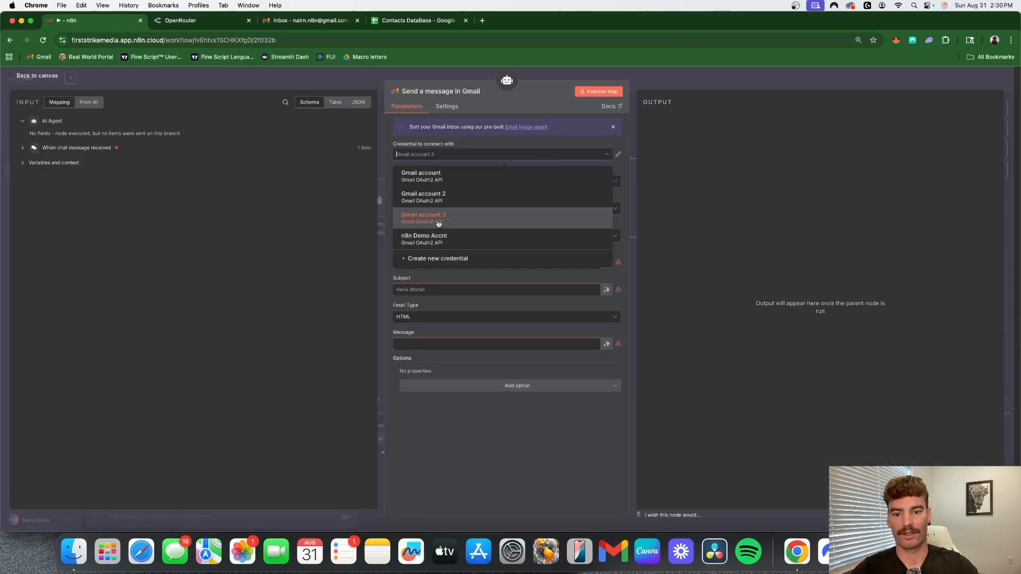
pyautogui.click(488, 243)
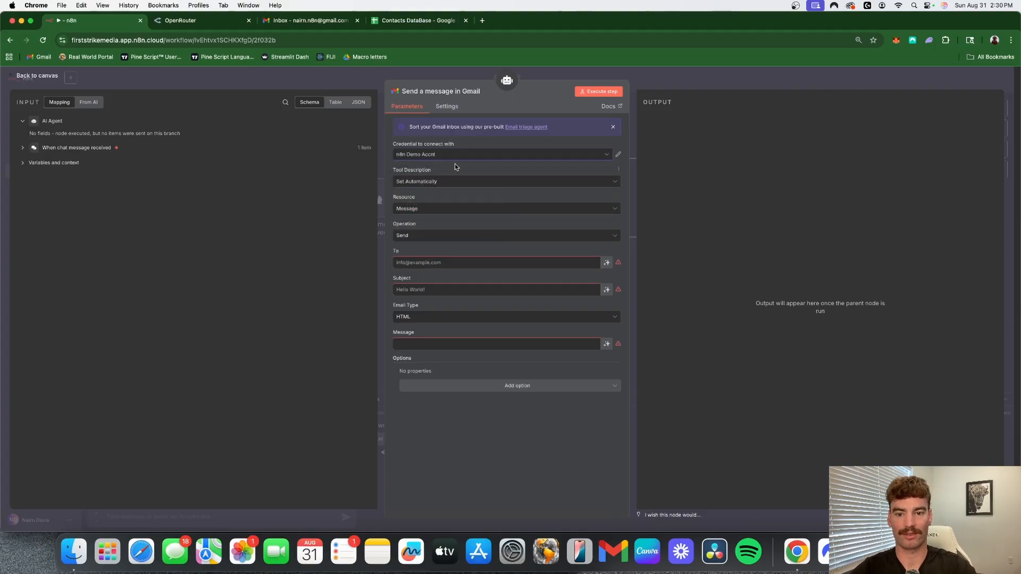
# - Rename the Gmail tool as "Send Email"
pyautogui.click(402, 93)
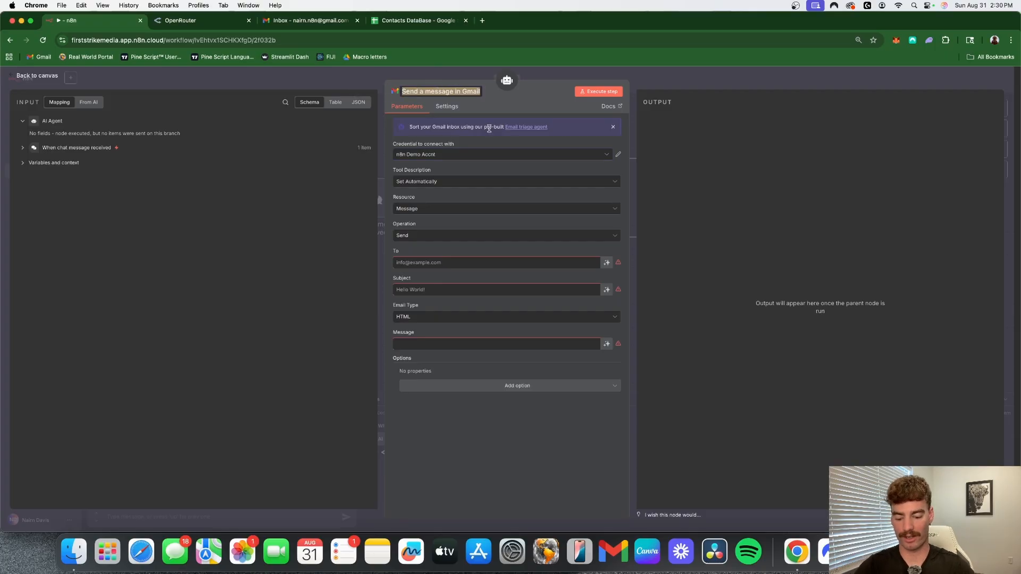
pyautogui.write('Send Me')
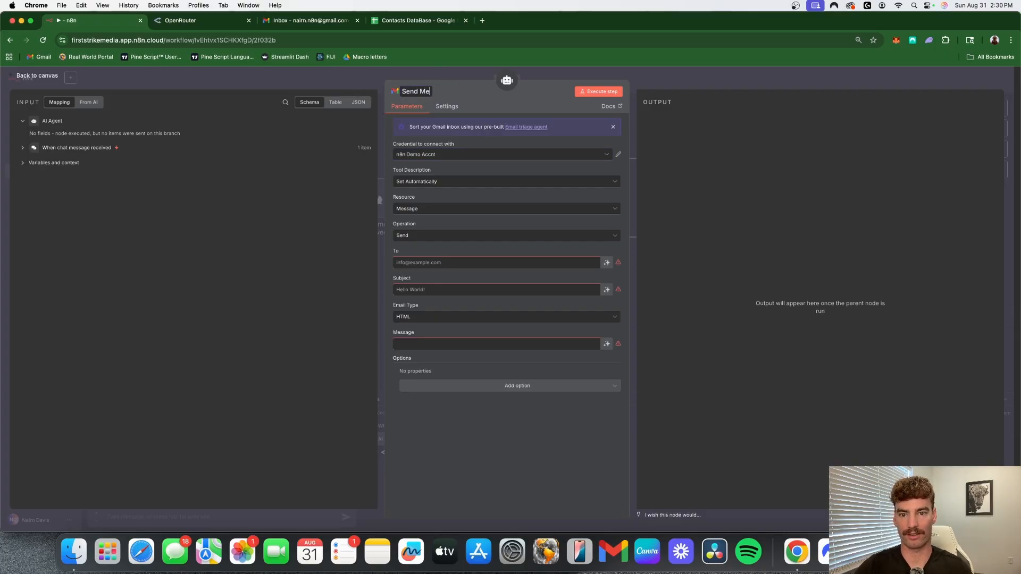
pyautogui.press('BackSpace')
pyautogui.press('BackSpace')
pyautogui.write('Email')
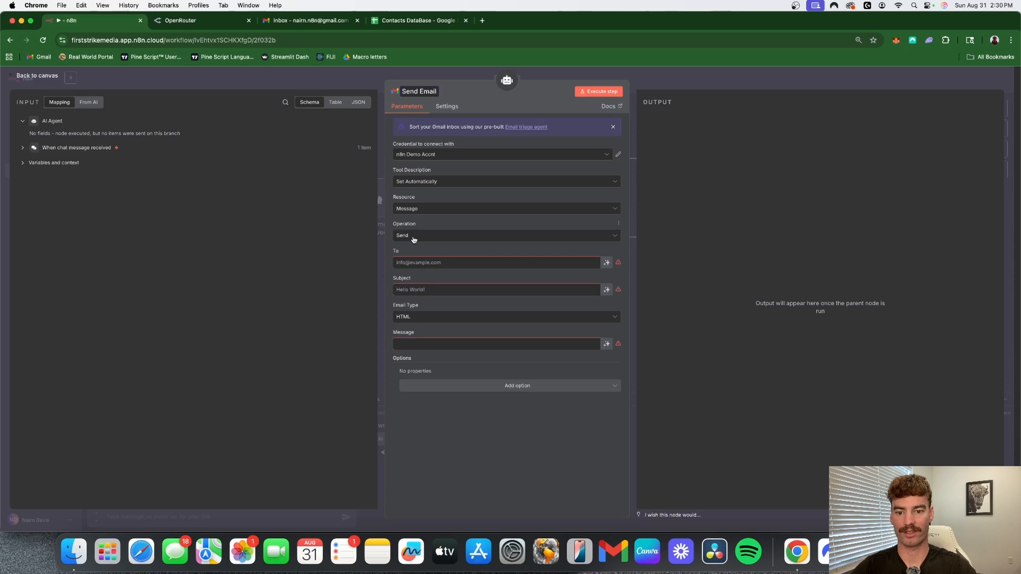
# - Let the model define the Send Email tool's To, Subject and Message, and place its node below GPT 5 Mini on the canvas
pyautogui.click(606, 264)
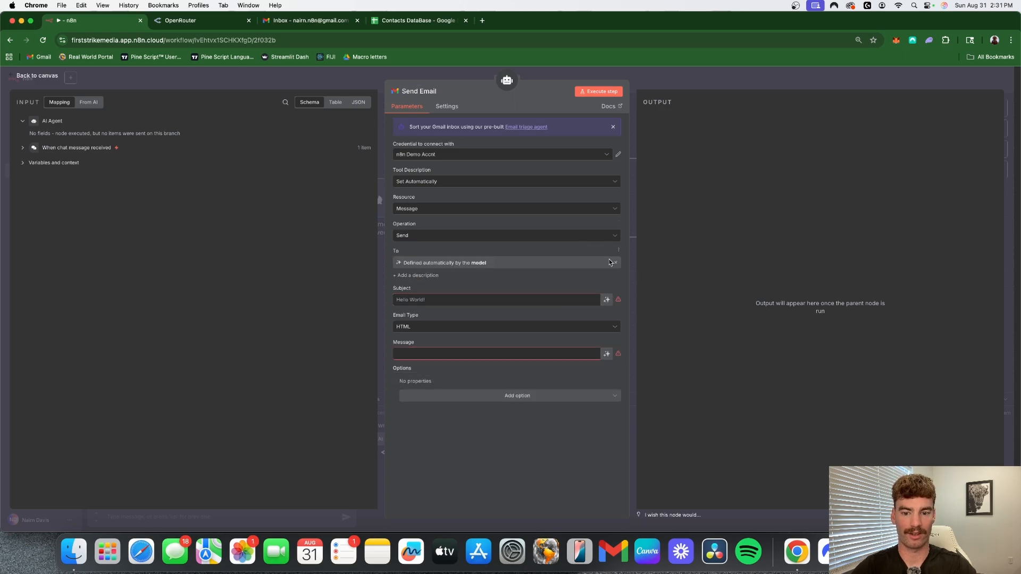
pyautogui.click(606, 300)
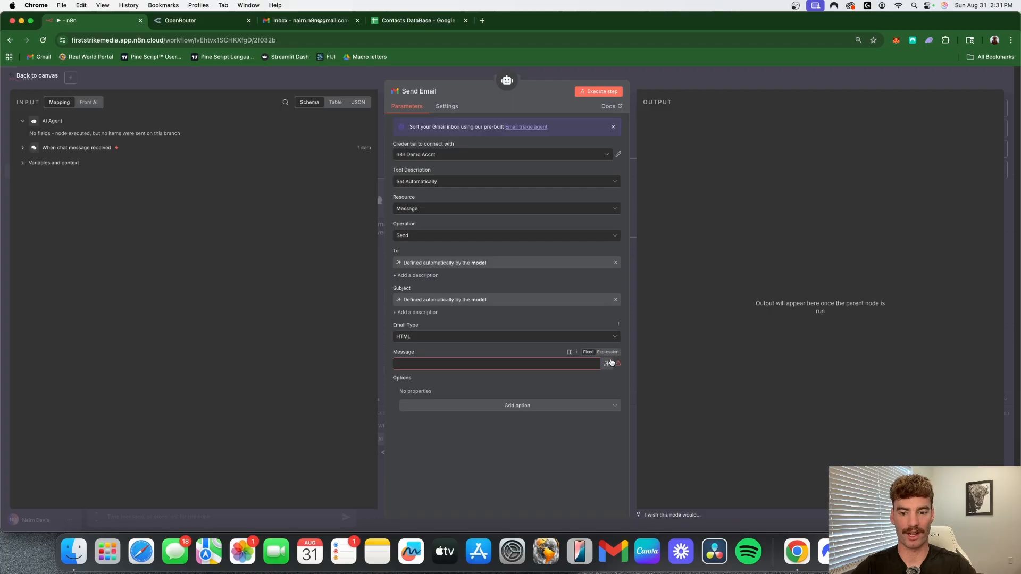
pyautogui.click(607, 364)
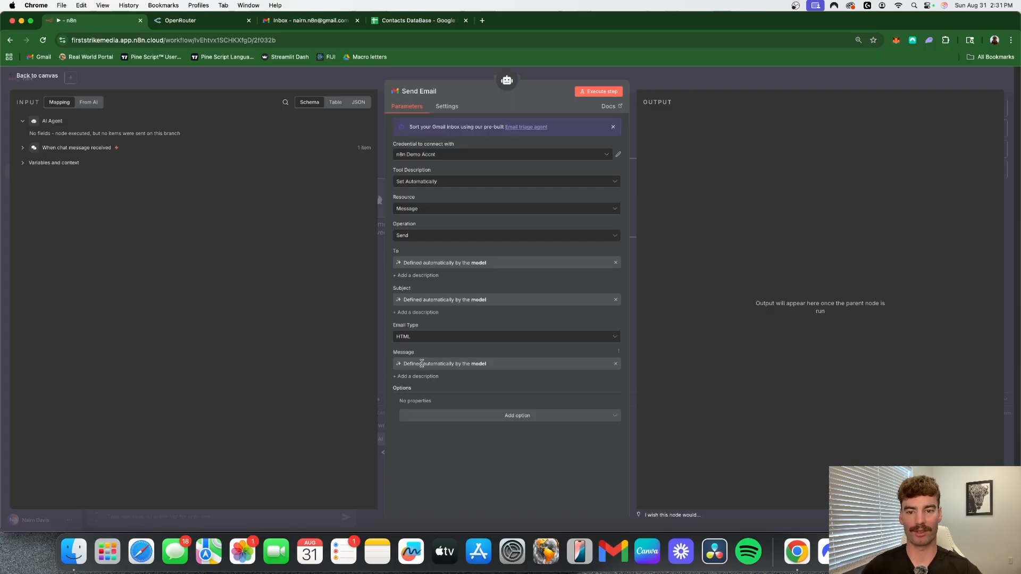
pyautogui.click(704, 78)
pyautogui.moveTo(526, 278); pyautogui.dragTo(426, 374)
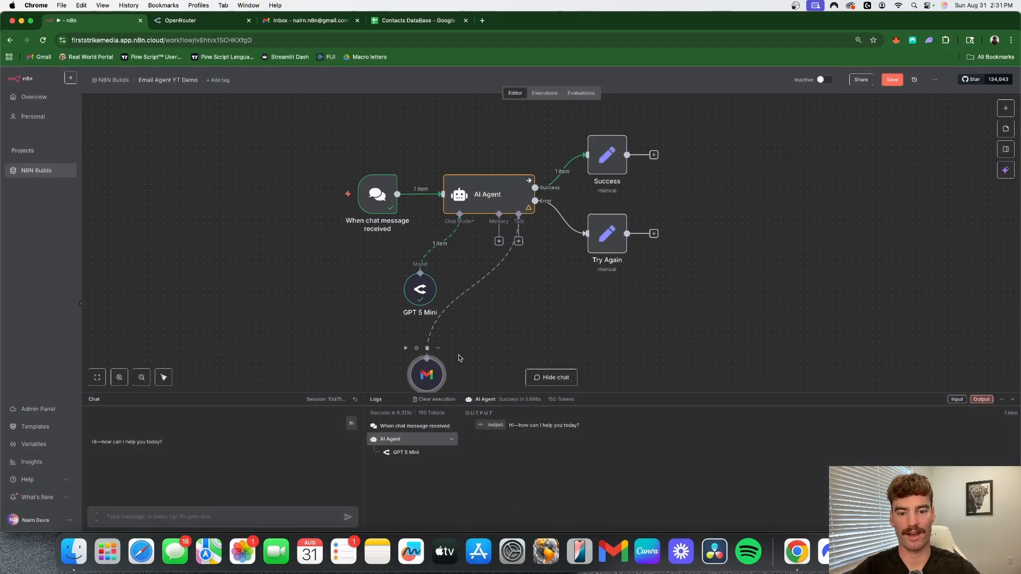
# - Add a second Gmail tool to the AI Agent and name it "Email Reply"
pyautogui.click(518, 241)
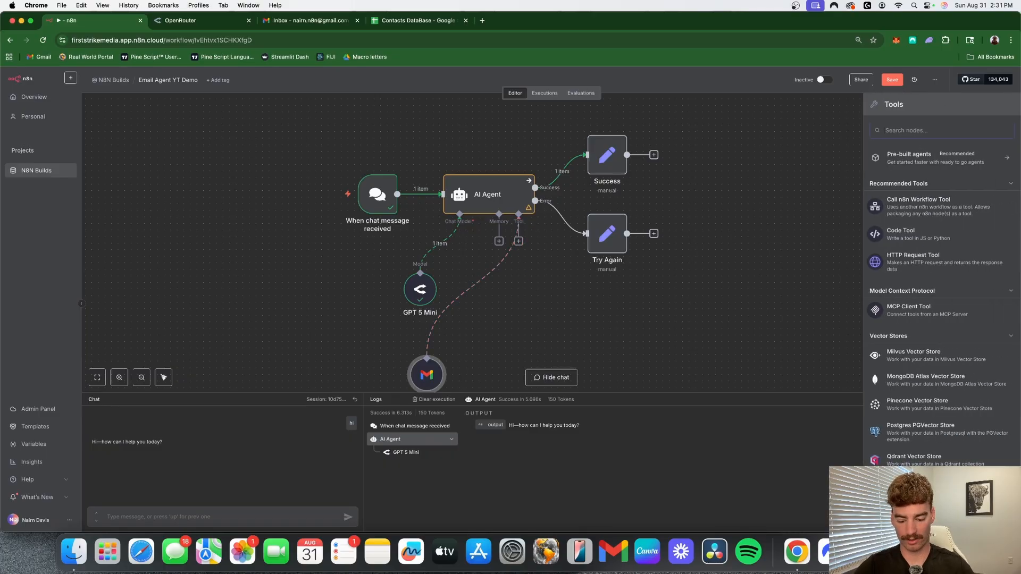
pyautogui.write('gm')
pyautogui.press('Return')
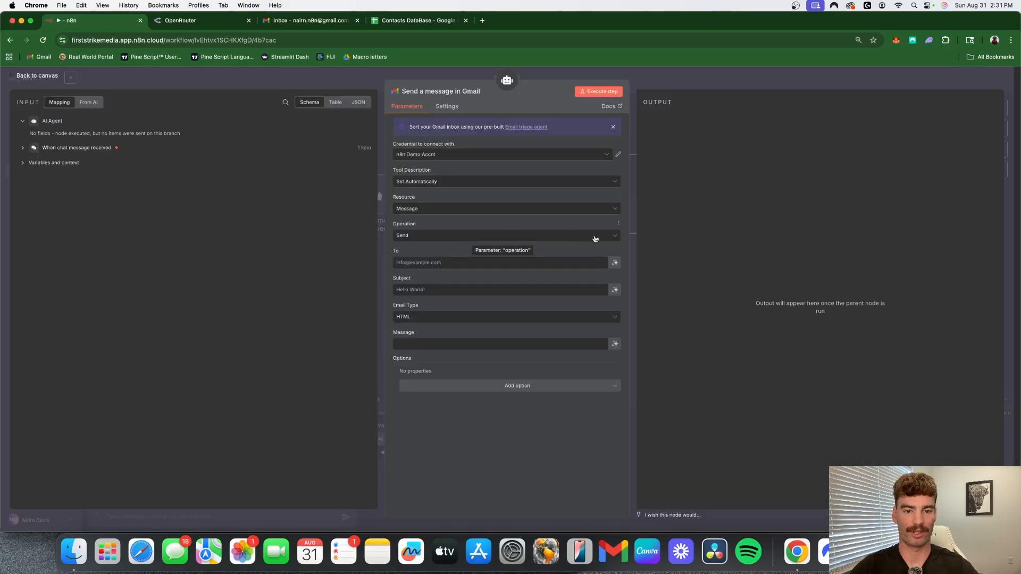
pyautogui.click(429, 92)
pyautogui.write('Ema')
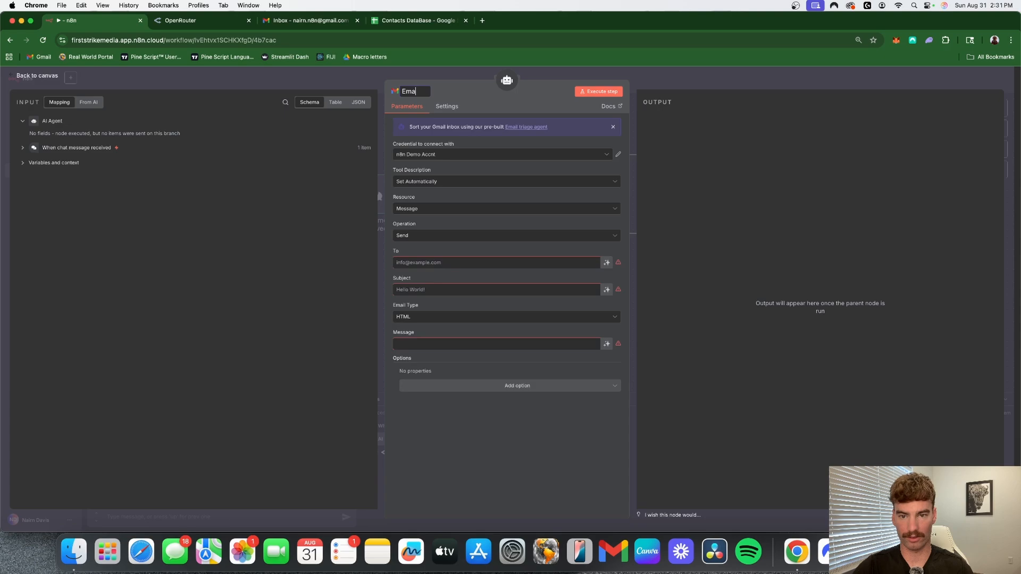
pyautogui.write('il Reply')
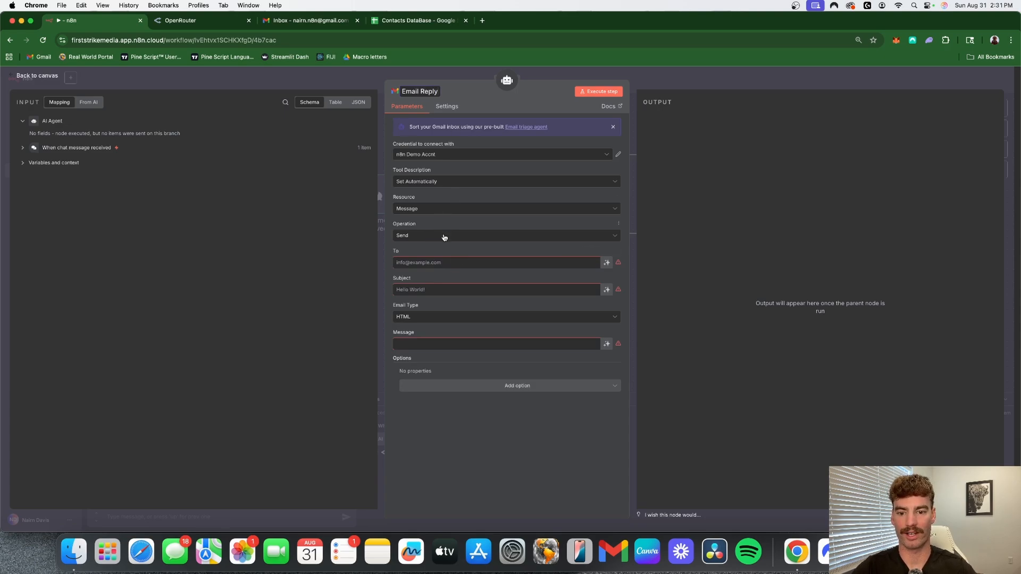
# - Set Email Reply's operation to Reply with the Message ID and Message defined by the model, and return to the canvas
pyautogui.click(542, 237)
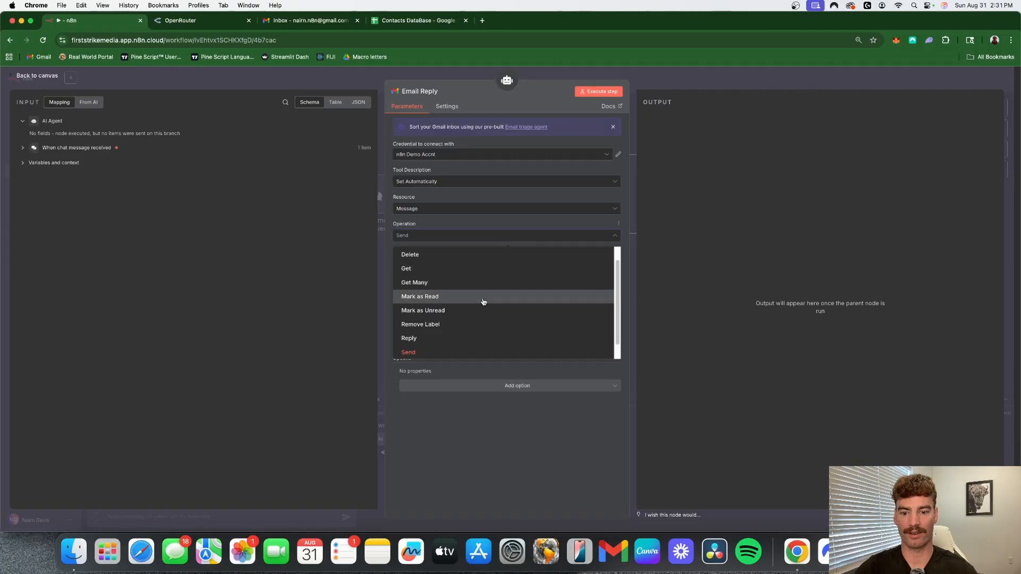
pyautogui.click(447, 338)
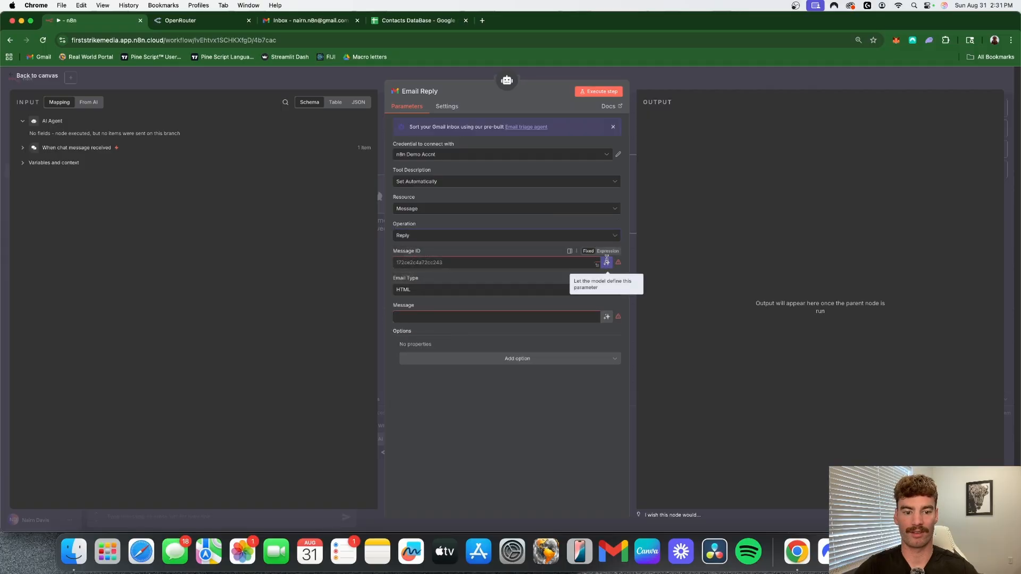
pyautogui.click(607, 262)
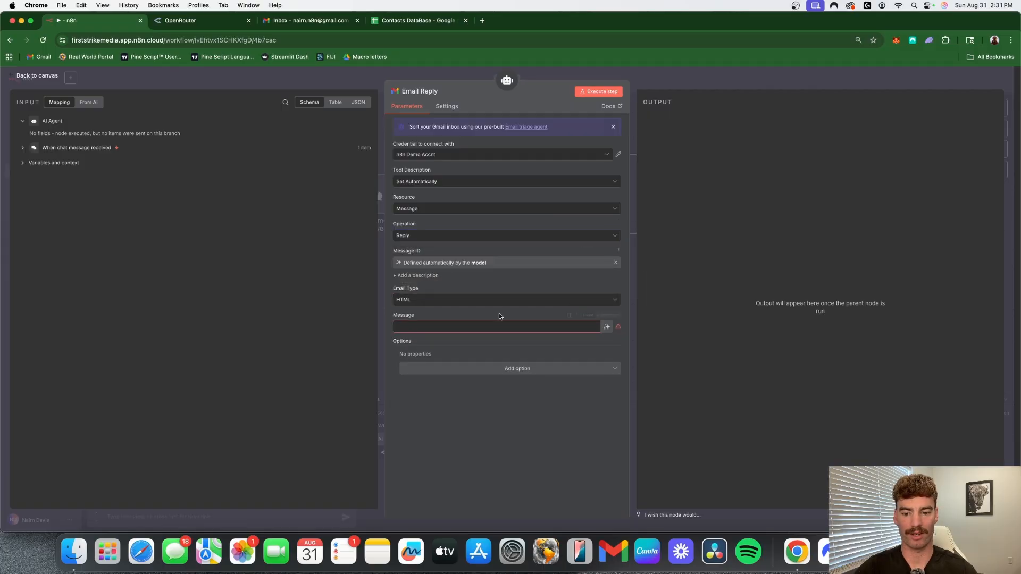
pyautogui.click(606, 327)
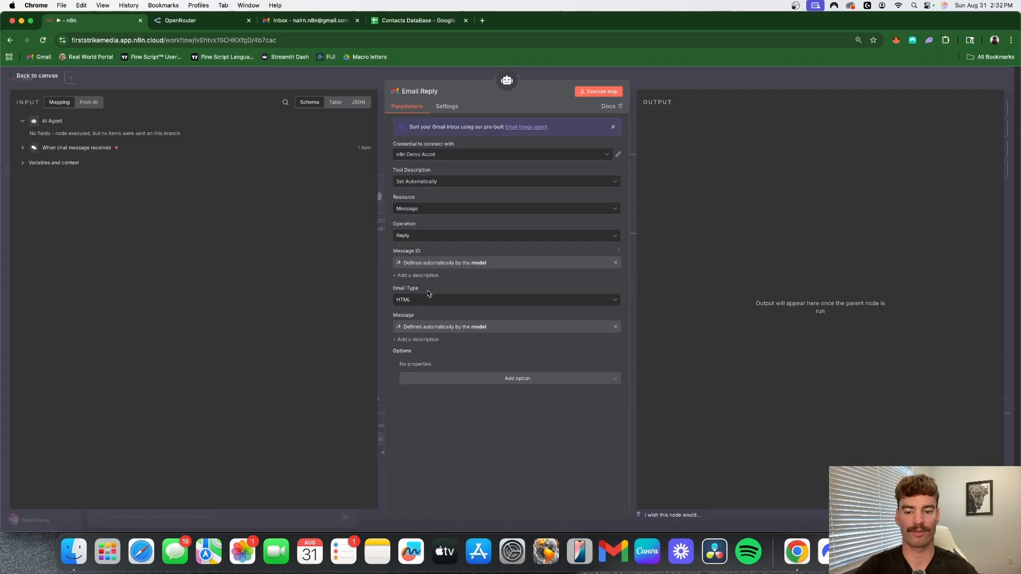
pyautogui.click(741, 72)
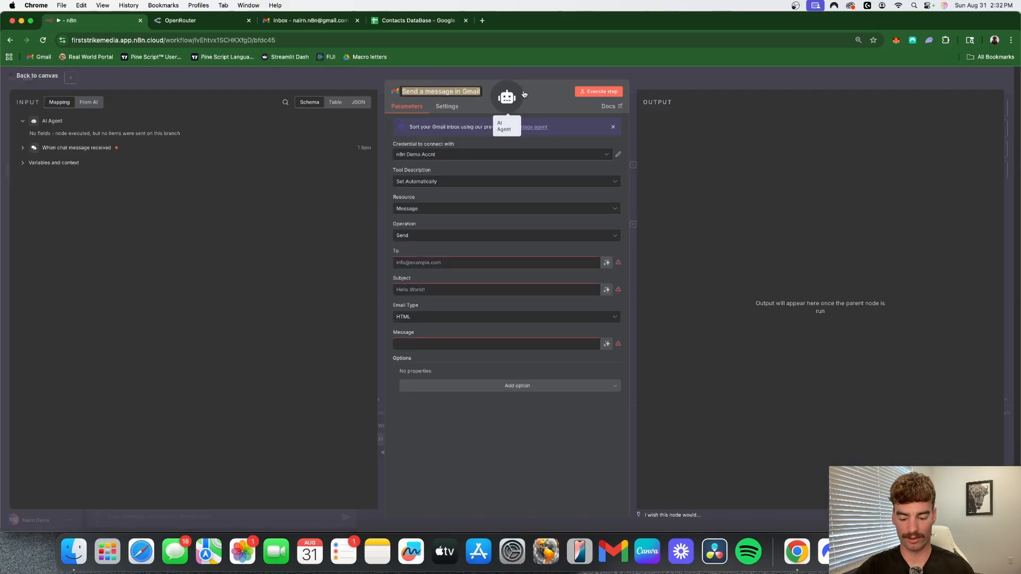
# - Add a third Gmail tool to the AI Agent and name it "Create Draft"
pyautogui.write('cr')
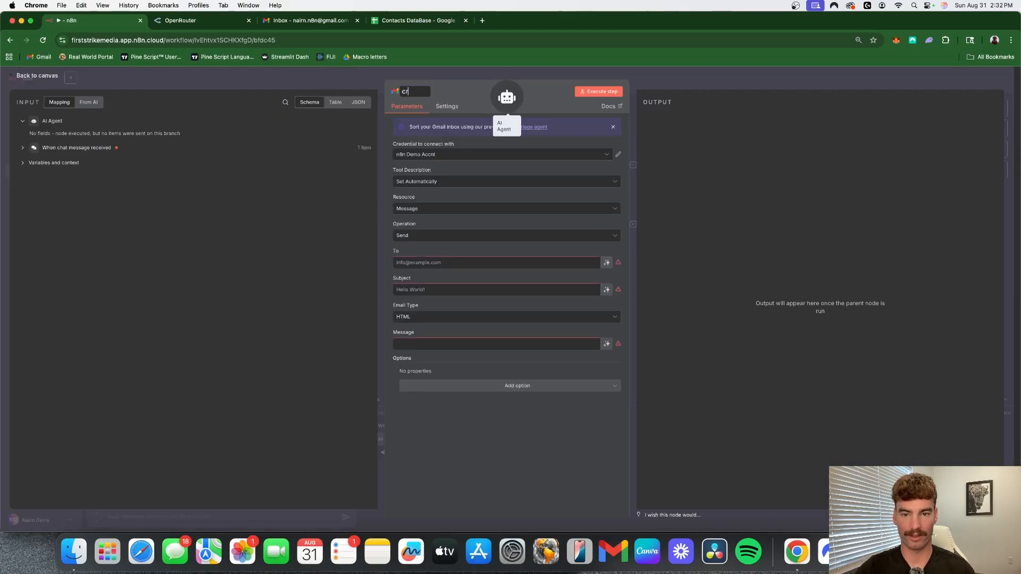
pyautogui.write('e')
pyautogui.press('BackSpace')
pyautogui.press('BackSpace')
pyautogui.press('BackSpace')
pyautogui.write('Cre')
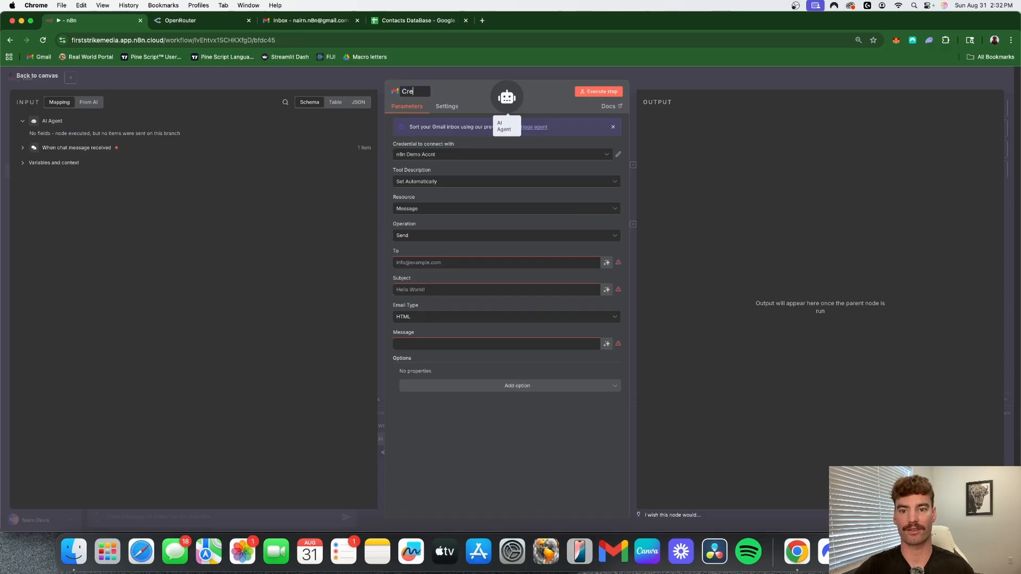
pyautogui.write('ate D')
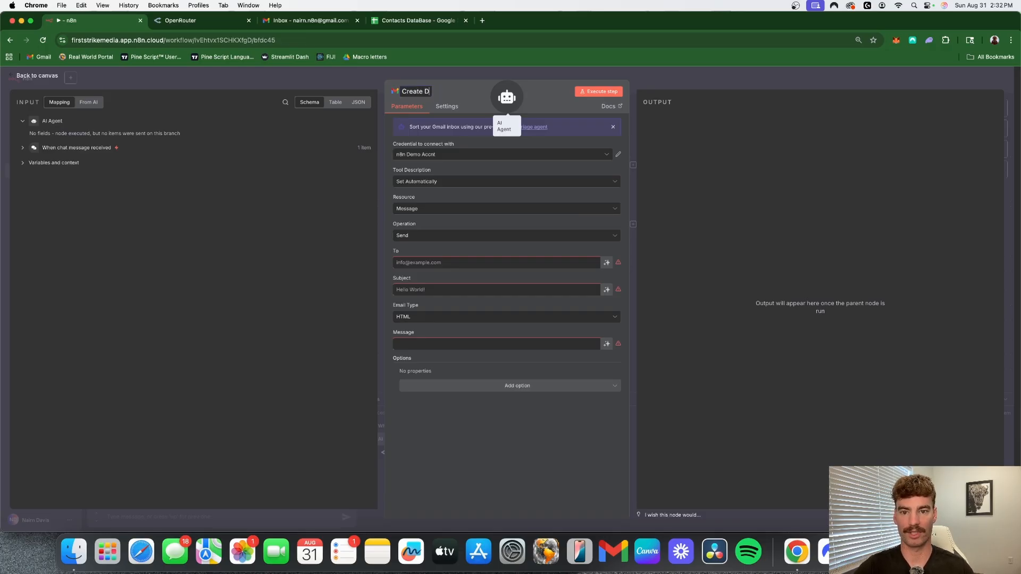
pyautogui.write('raft')
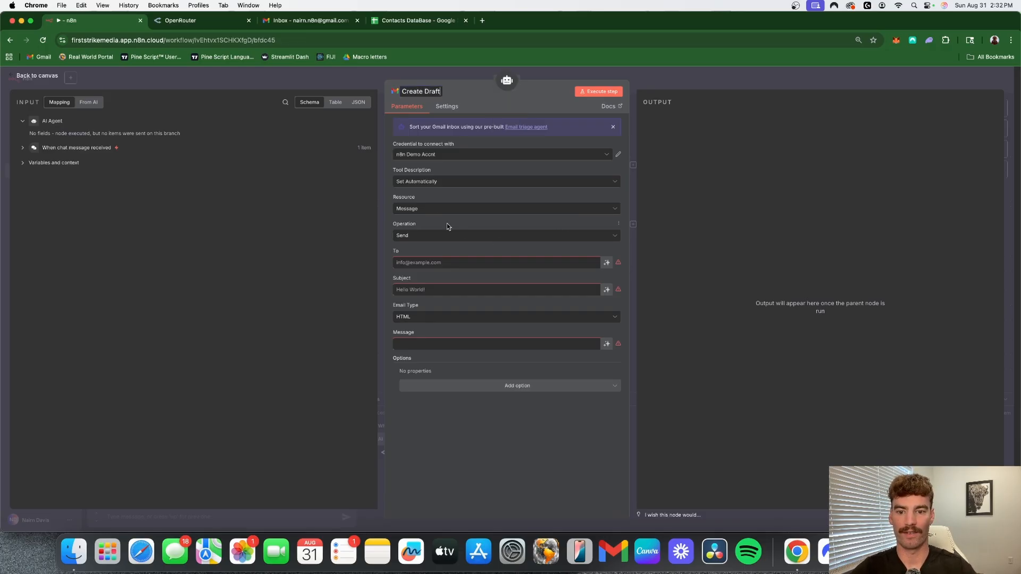
# - Set Create Draft's resource to Draft, let the model define Subject and Message, and set the email type to HTML
pyautogui.click(422, 208)
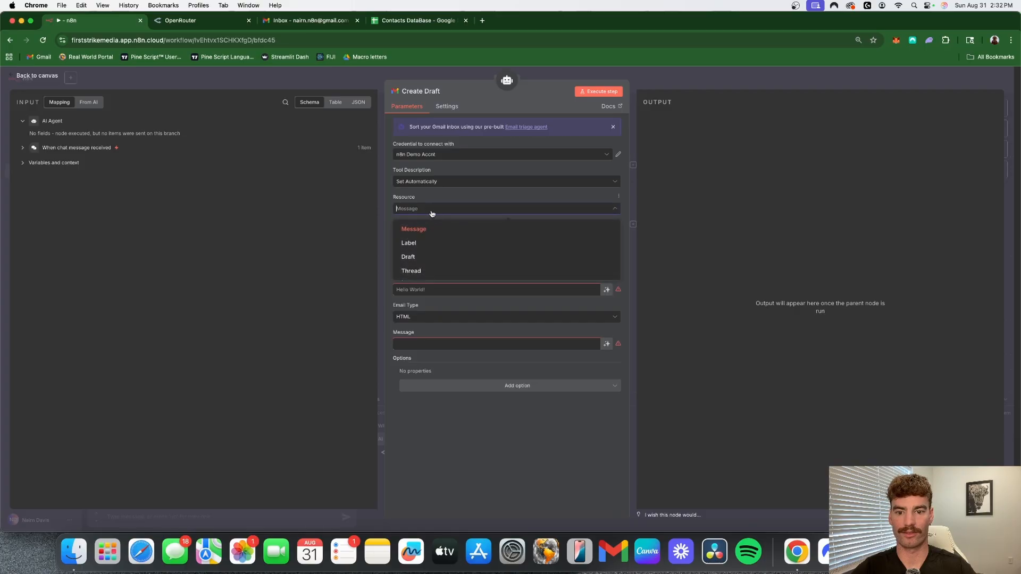
pyautogui.click(424, 260)
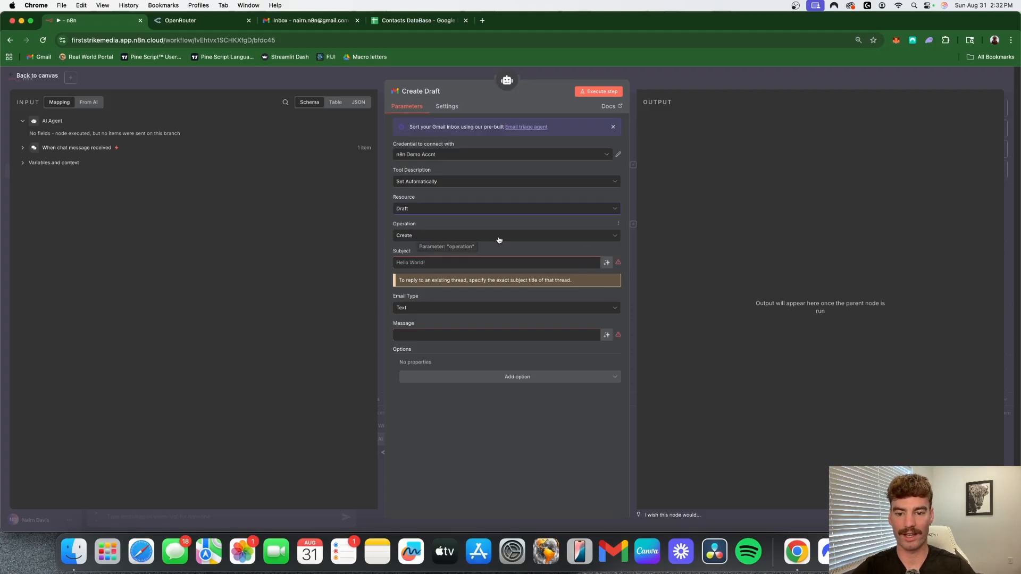
pyautogui.click(607, 262)
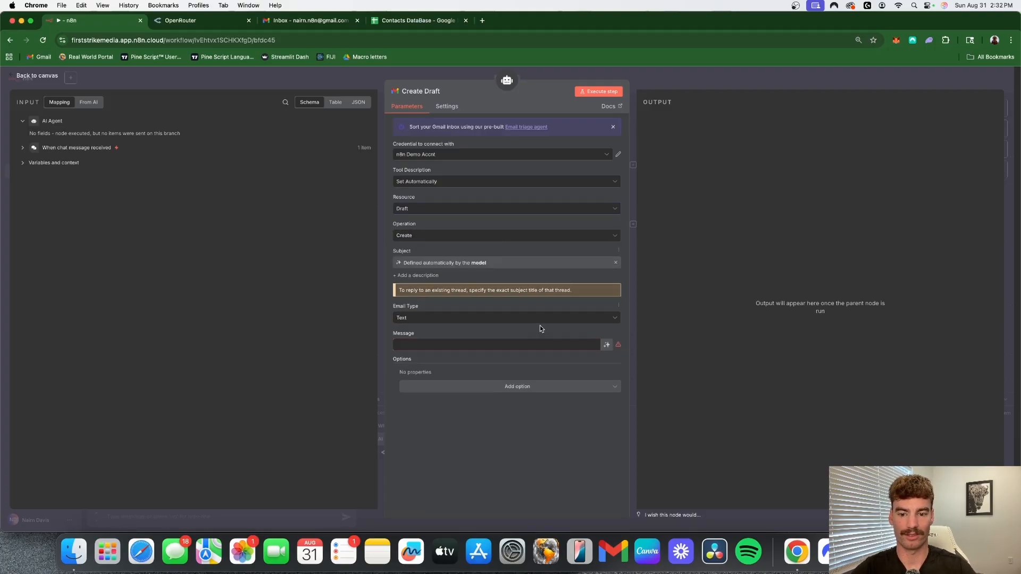
pyautogui.click(607, 344)
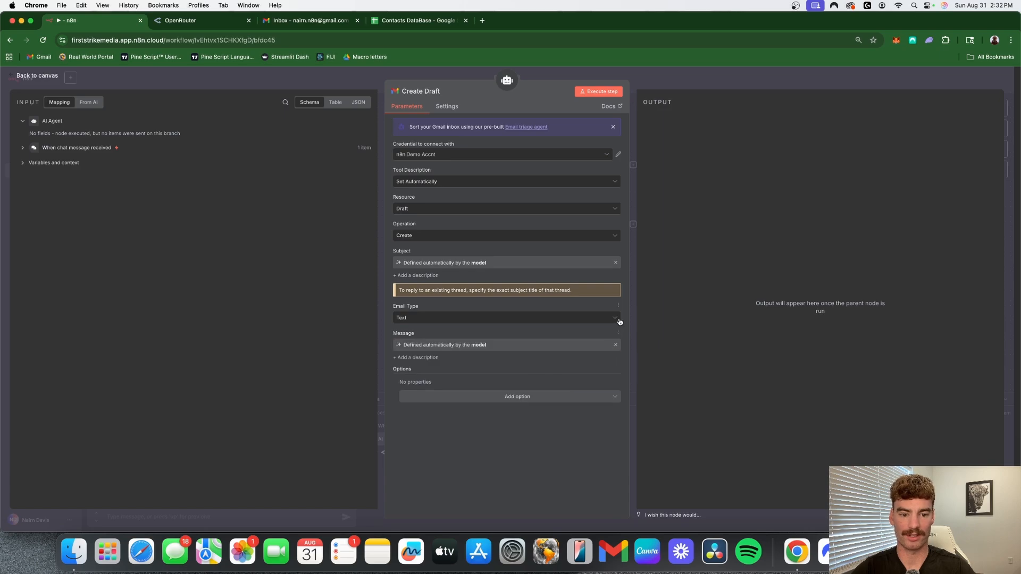
pyautogui.click(617, 319)
pyautogui.click(409, 338)
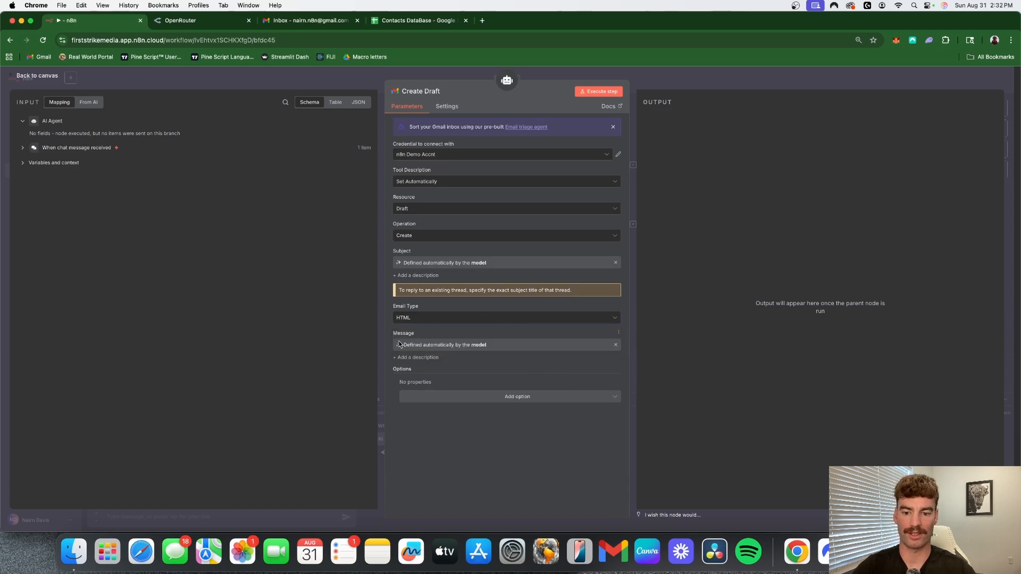
# - Return to the canvas, add a fourth Gmail tool to the AI Agent and name it "Get Emails"
pyautogui.click(688, 79)
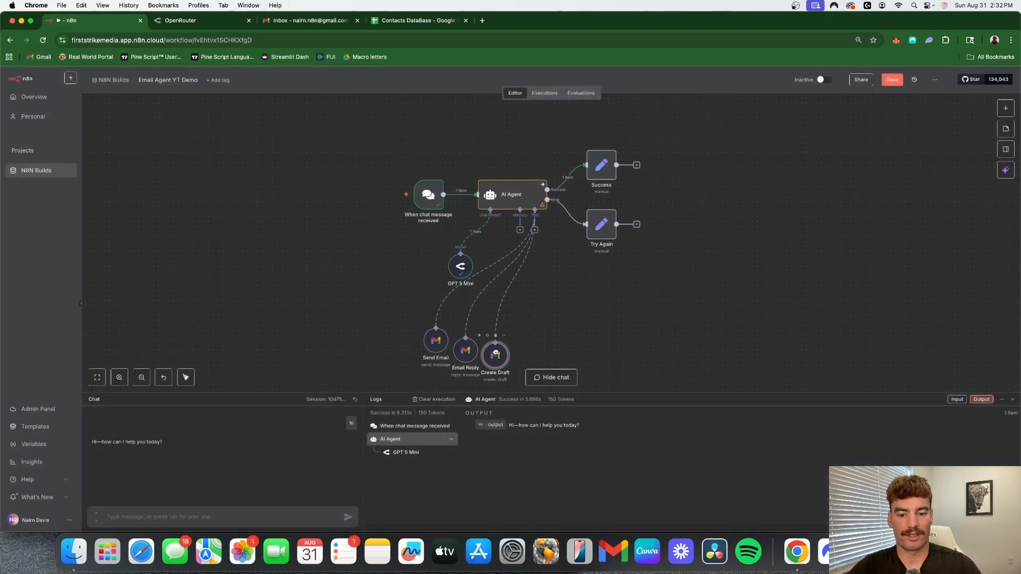
pyautogui.click(534, 230)
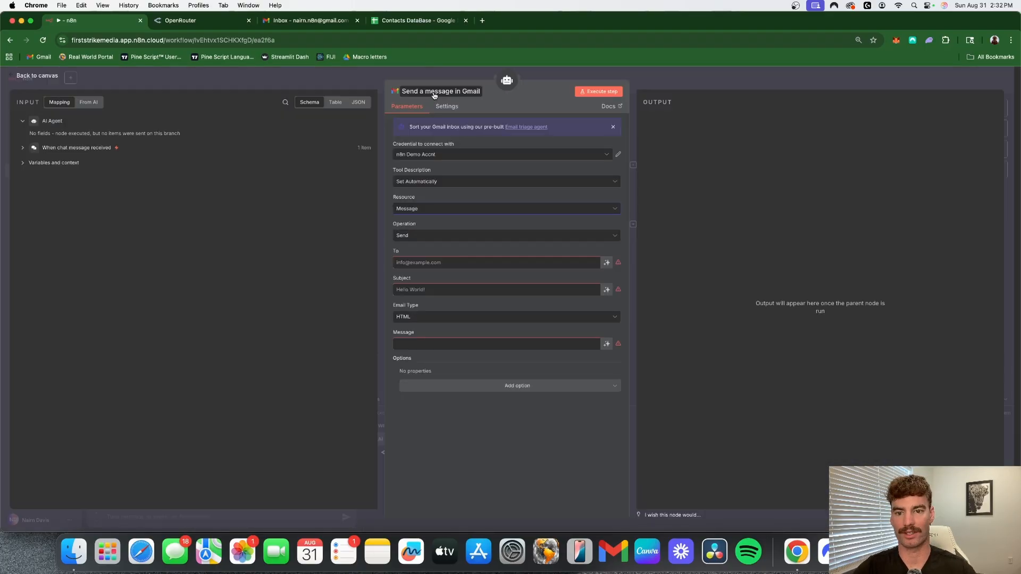
pyautogui.click(433, 92)
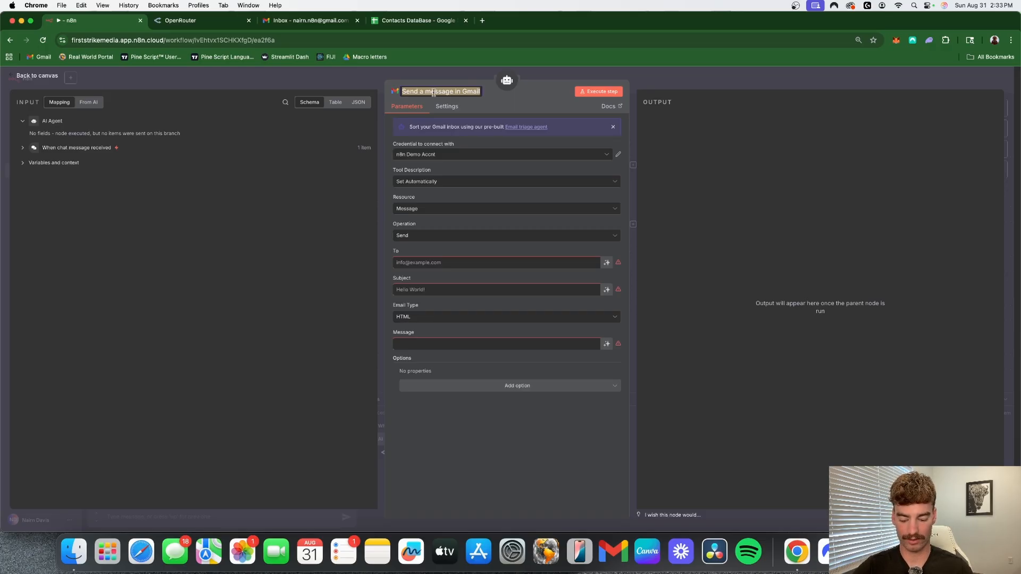
pyautogui.write('Get Emails')
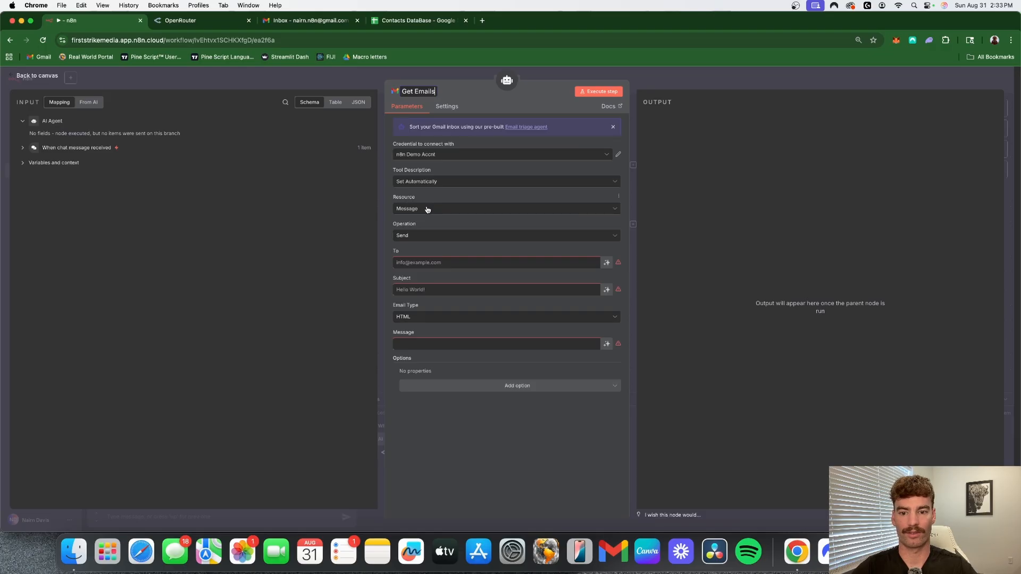
pyautogui.press('Return')
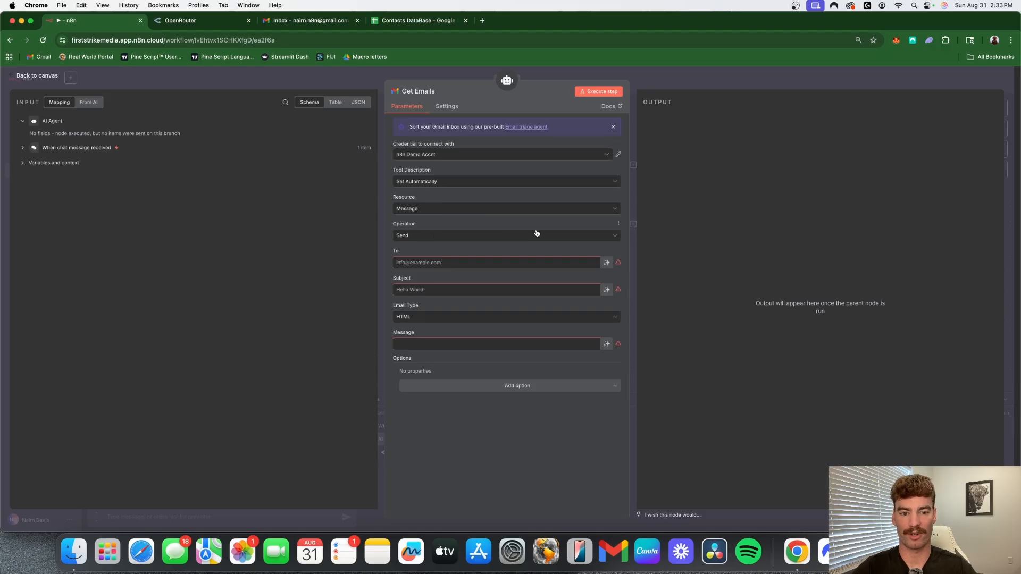
# - Set the Get Emails tool's operation to Get Many and return to the canvas
pyautogui.click(537, 234)
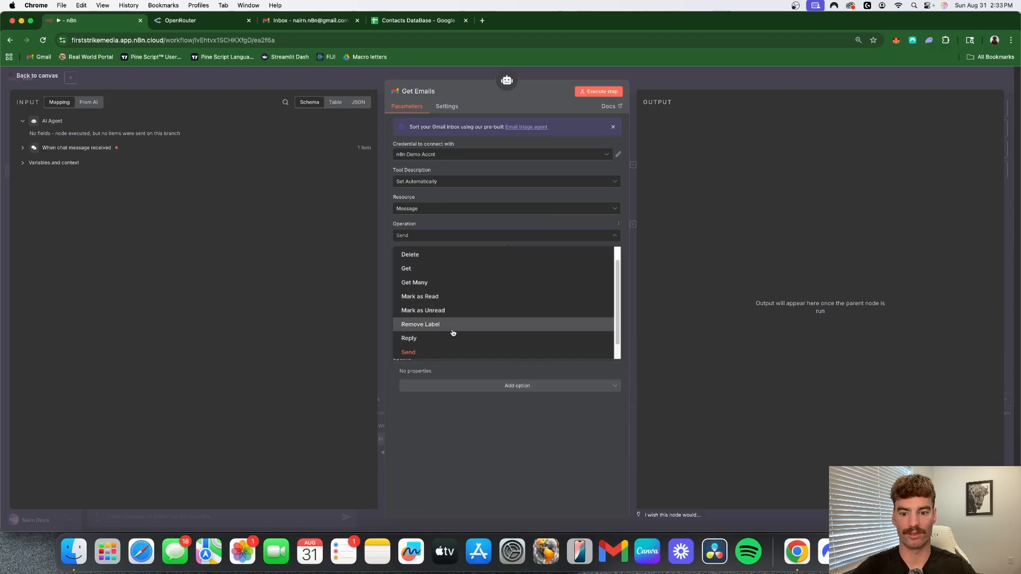
pyautogui.scroll(-2, 453, 333)
pyautogui.scroll(3, 455, 319)
pyautogui.click(446, 299)
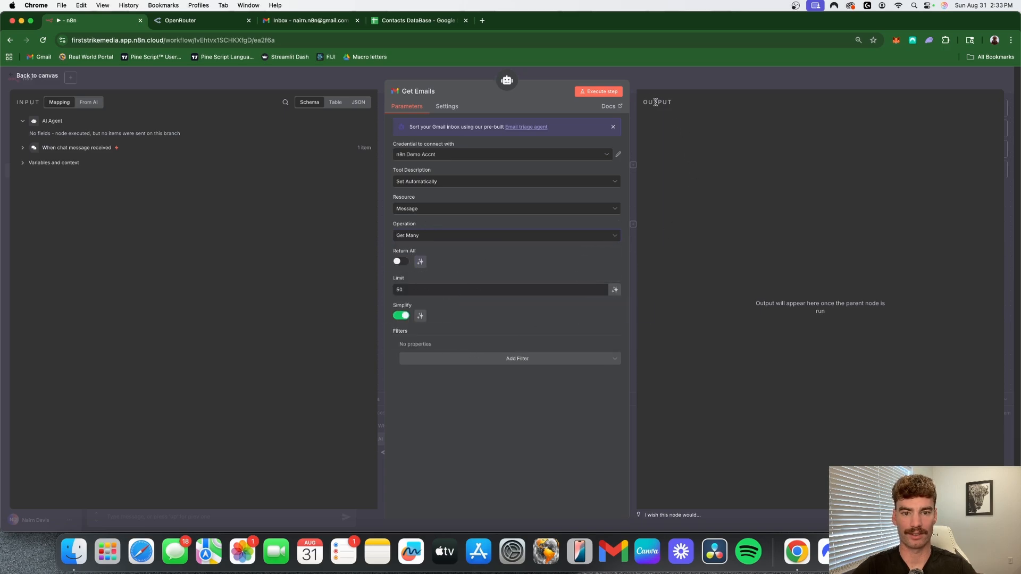
pyautogui.click(697, 76)
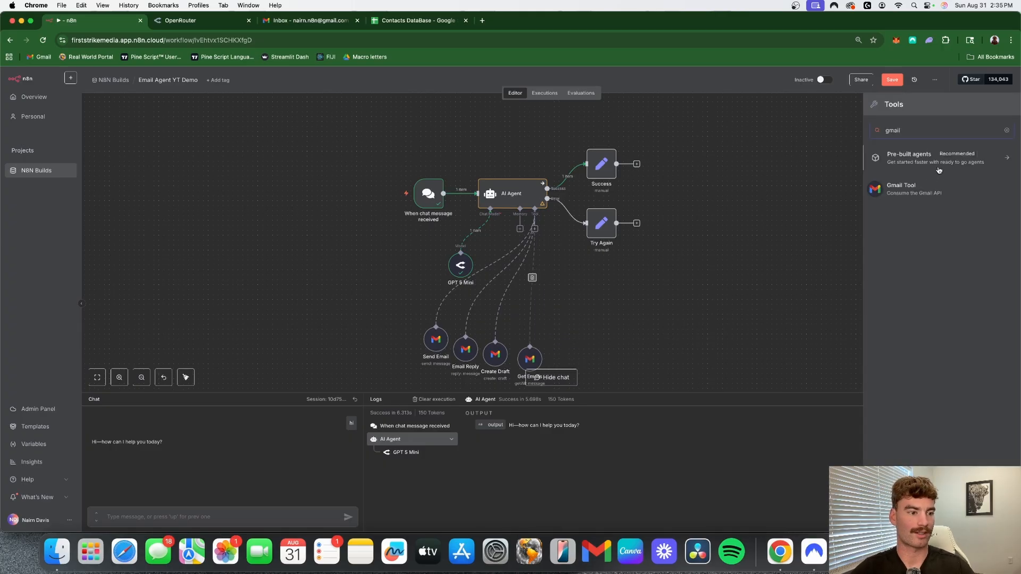
# - Add a fifth Gmail tool to the AI Agent and name it "Label Emails"
pyautogui.click(928, 187)
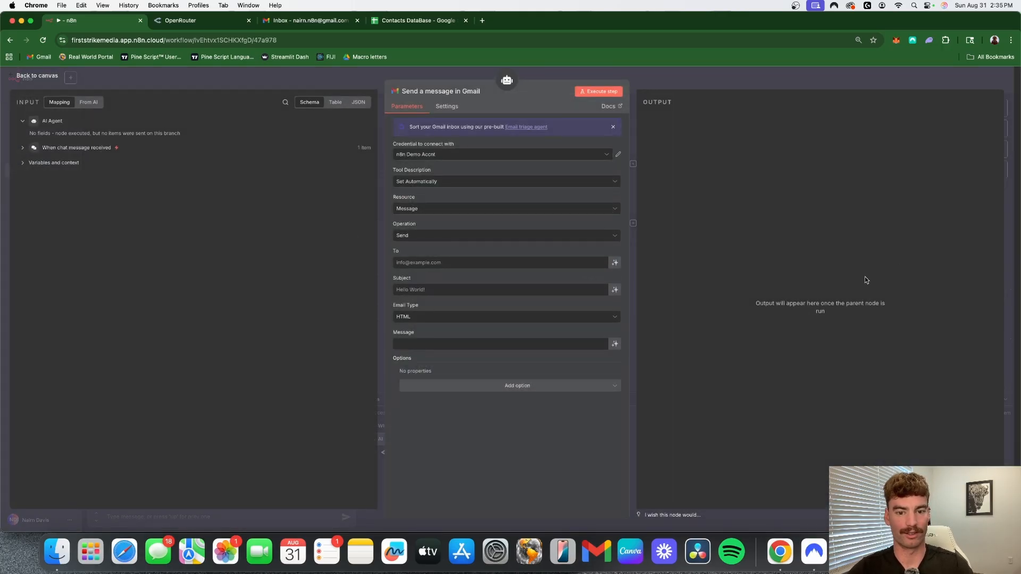
pyautogui.click(475, 91)
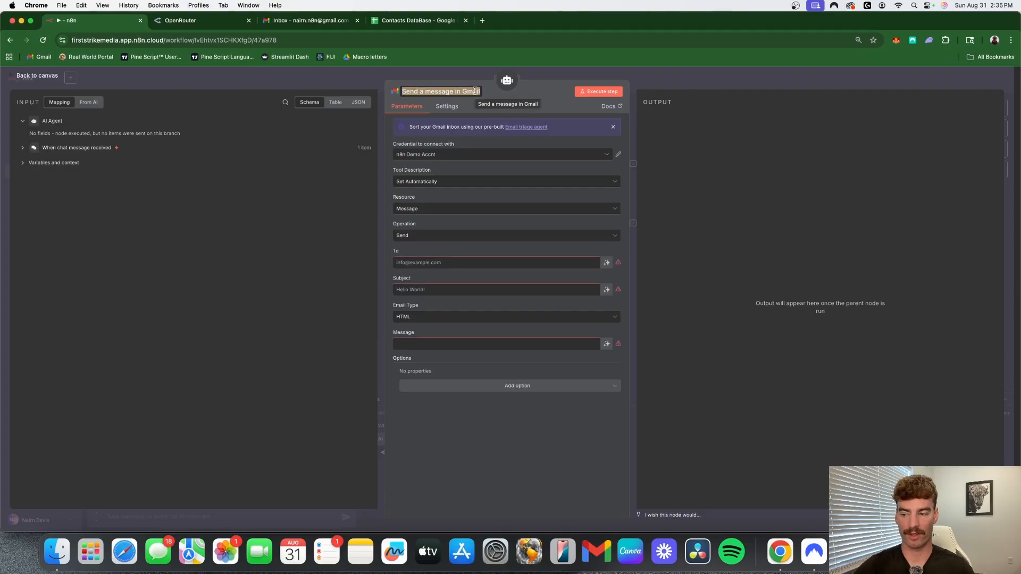
pyautogui.write('Label')
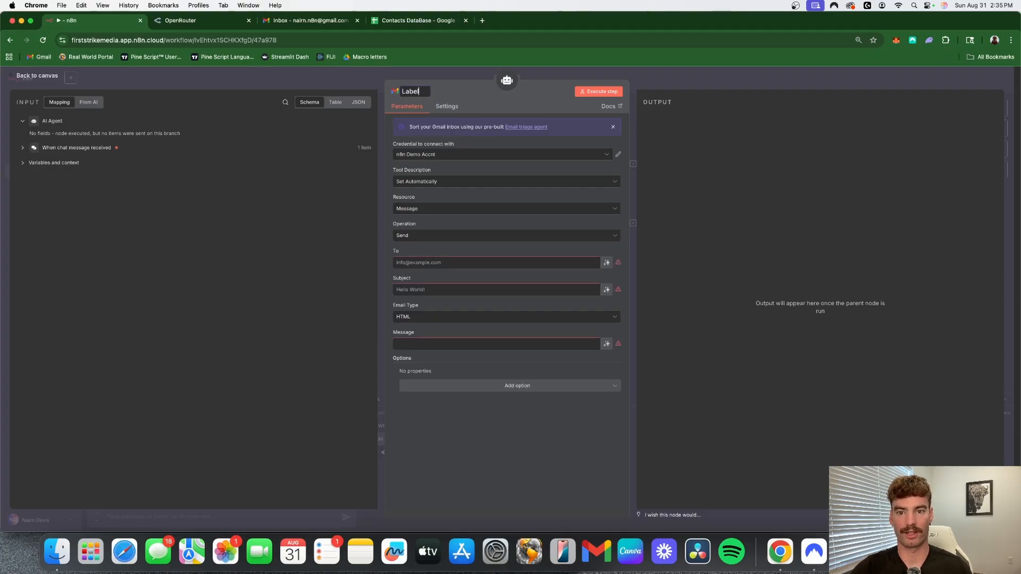
pyautogui.write(' Emails')
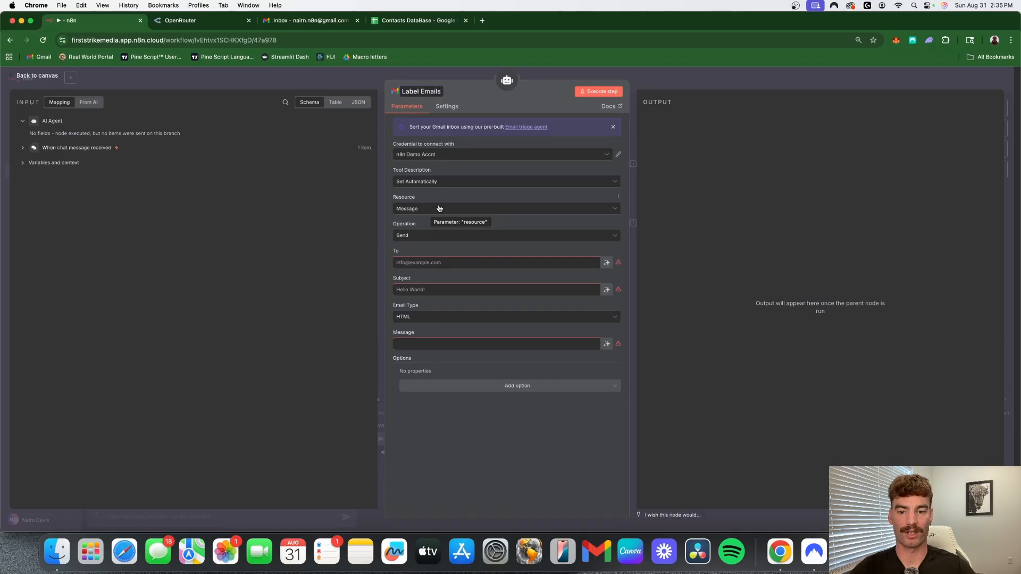
# - Set Label Emails' operation to Add Label with the Message ID and Label Names or IDs defined by the model, and return to the canvas
pyautogui.click(501, 238)
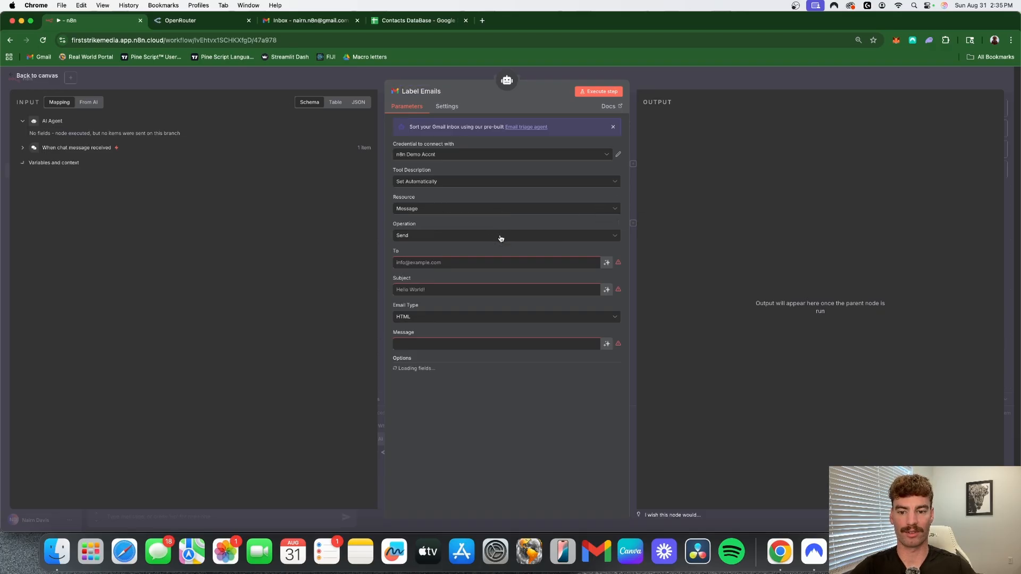
pyautogui.click(500, 238)
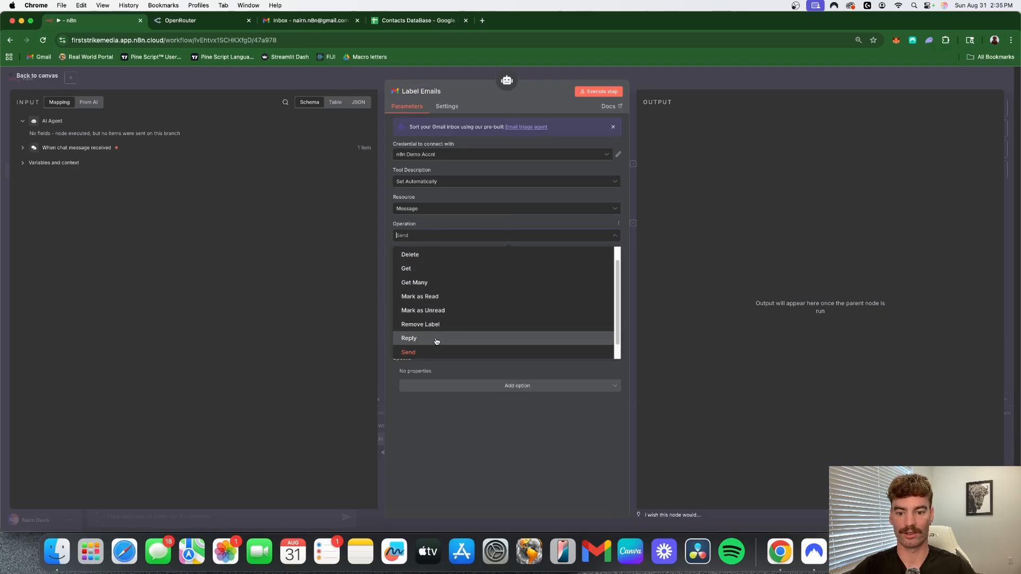
pyautogui.scroll(1, 439, 266)
pyautogui.click(440, 255)
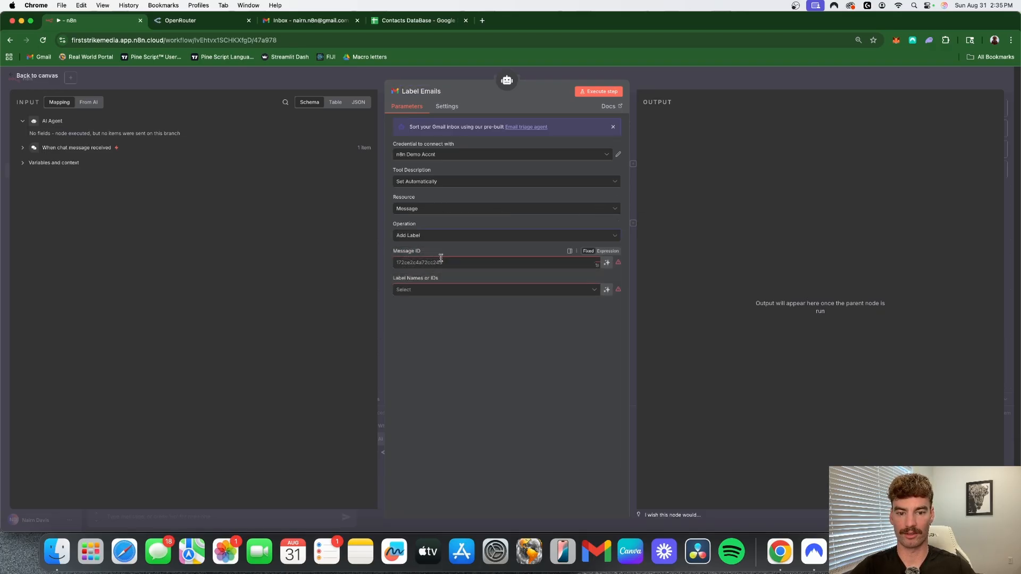
pyautogui.click(608, 264)
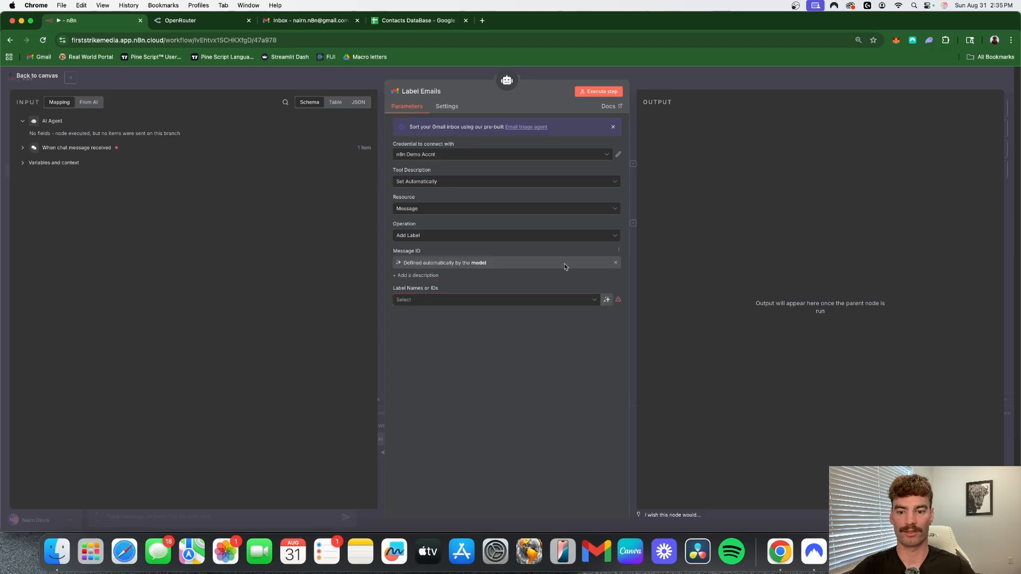
pyautogui.click(606, 301)
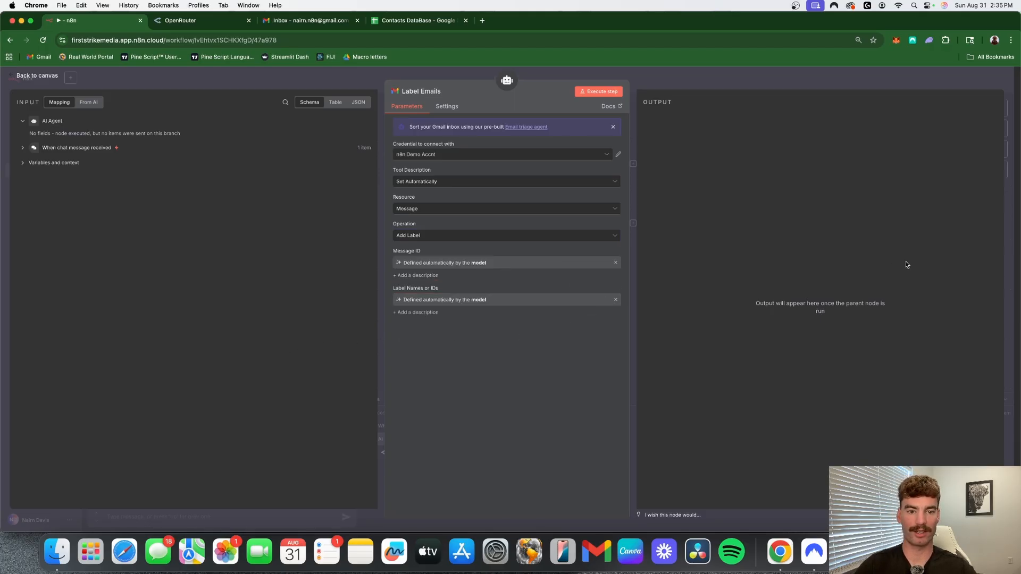
pyautogui.click(704, 77)
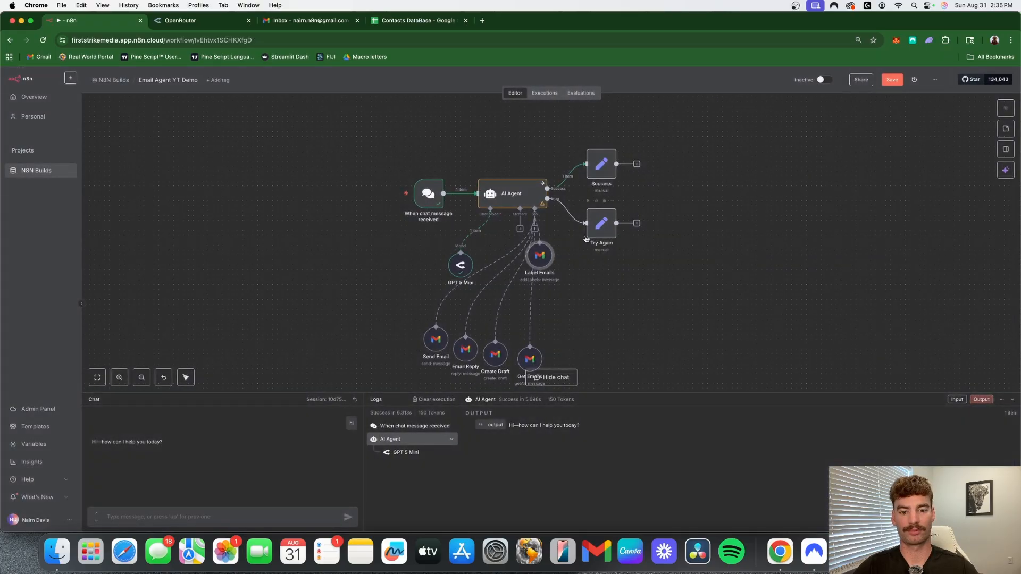
# - Add a sixth Gmail tool to the AI Agent and name it "Get Labels"
pyautogui.click(534, 228)
pyautogui.write('gmail')
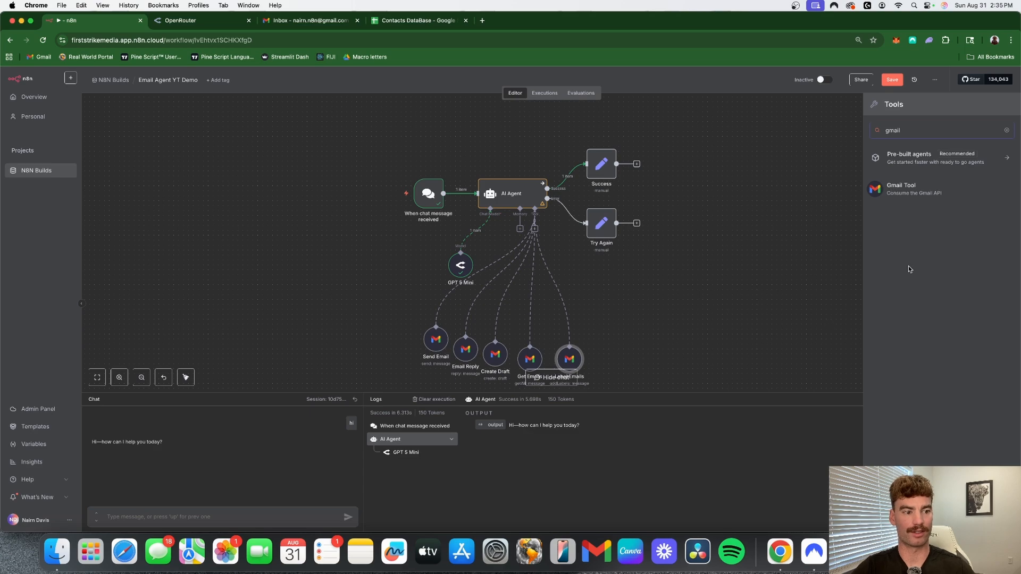
pyautogui.click(942, 193)
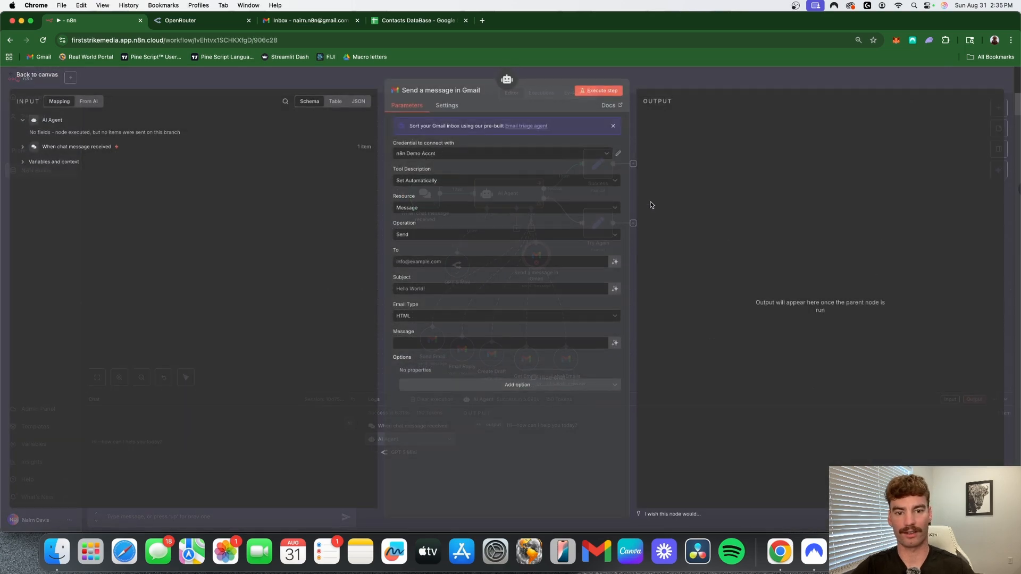
pyautogui.click(448, 90)
pyautogui.write('get L')
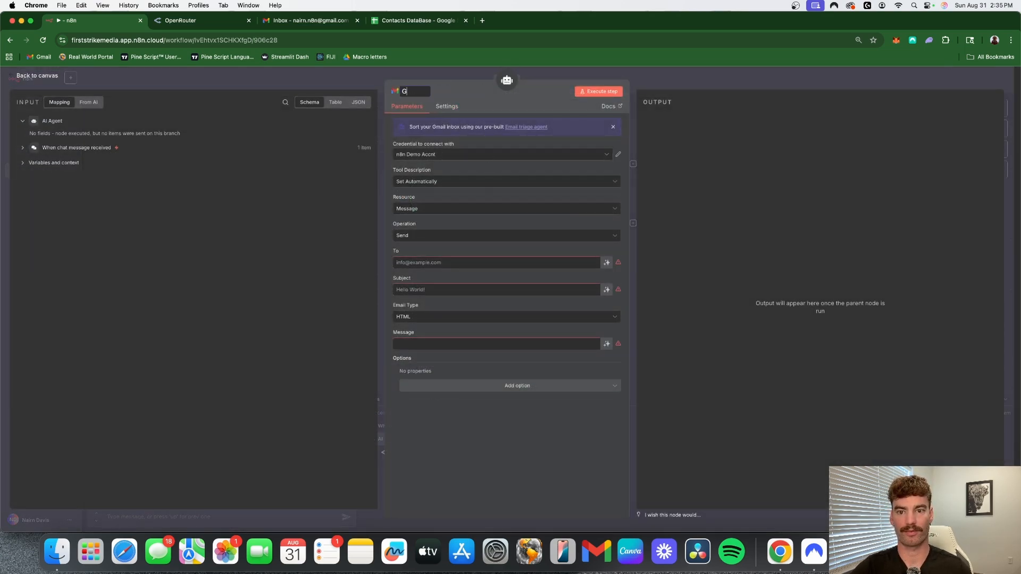
pyautogui.write('abels')
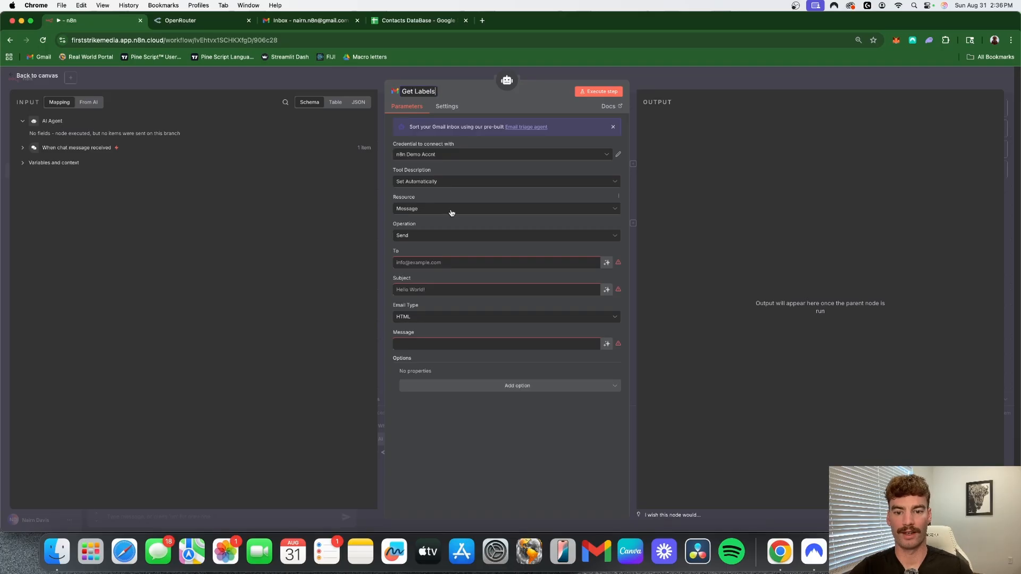
pyautogui.press('Return')
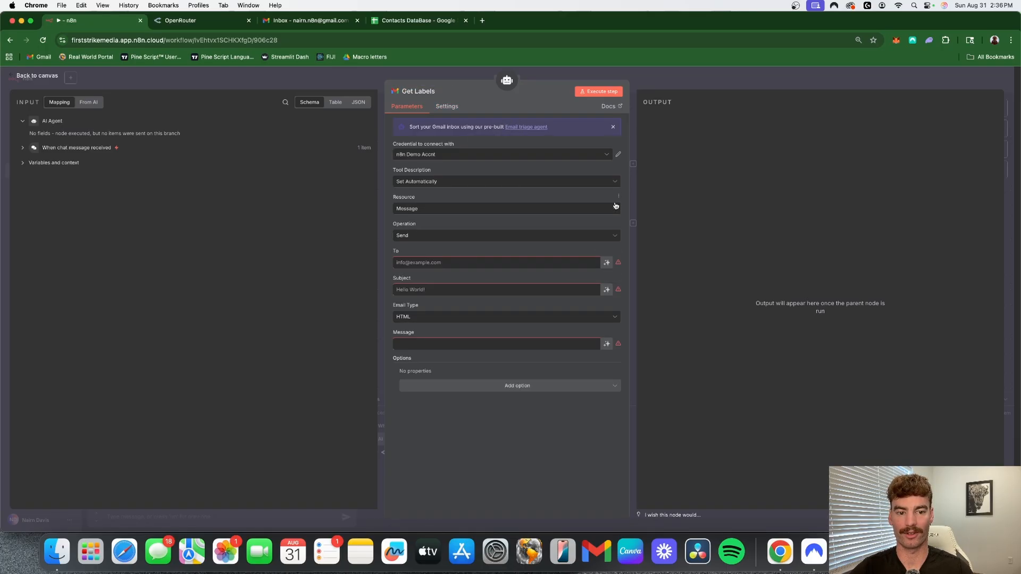
# - Set Get Labels' resource to Label and its operation to Get Many, and return to the canvas
pyautogui.click(439, 215)
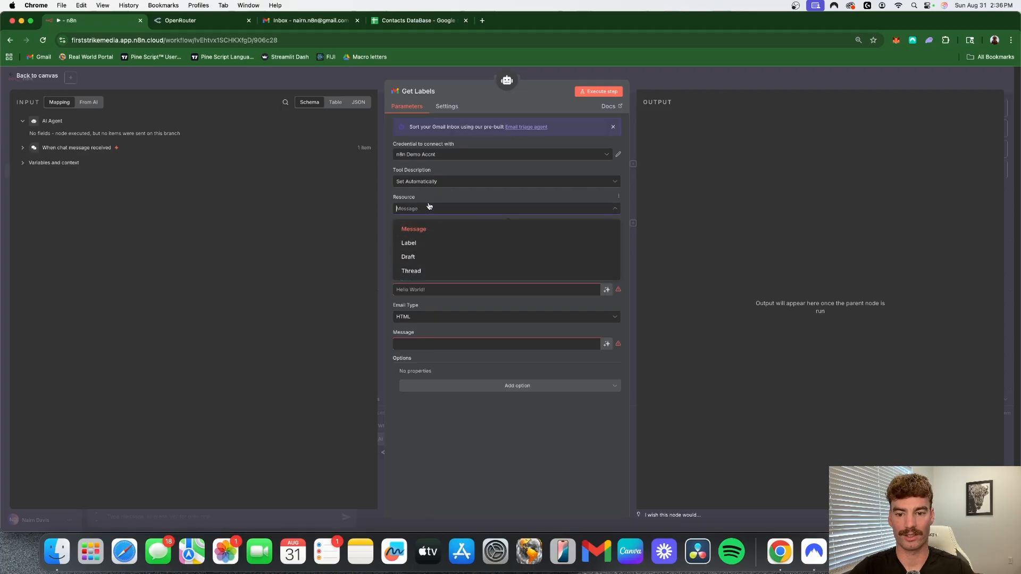
pyautogui.click(444, 244)
pyautogui.click(434, 240)
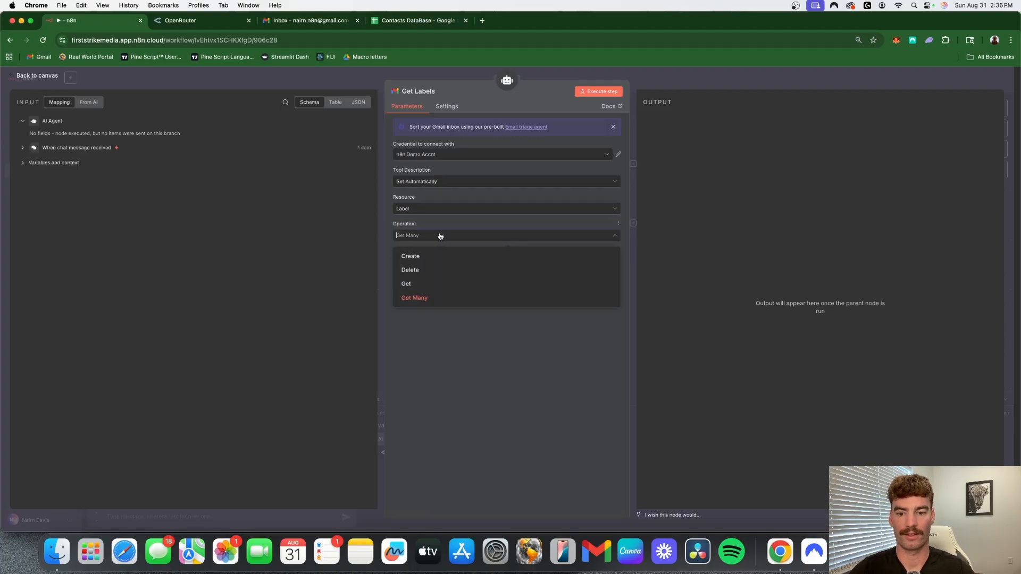
pyautogui.click(433, 298)
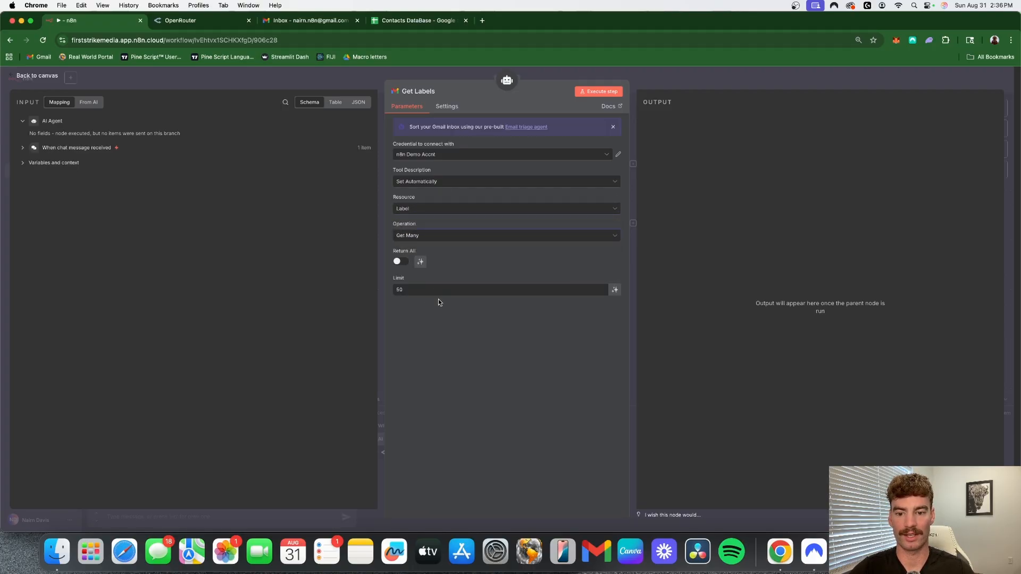
pyautogui.click(701, 83)
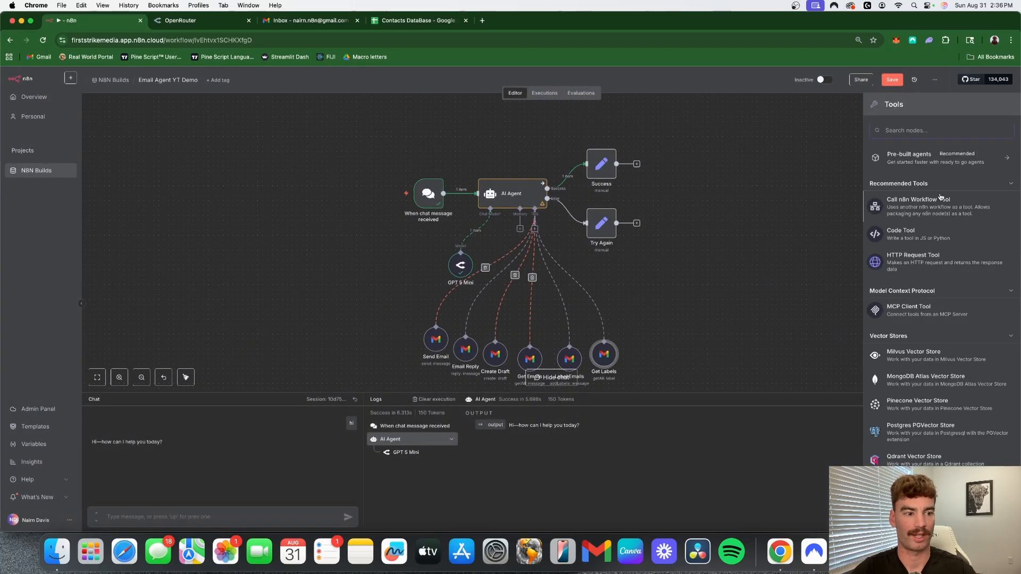
# - Add a seventh Gmail tool to the AI Agent and set its operation to Mark as Read
pyautogui.write('gmail')
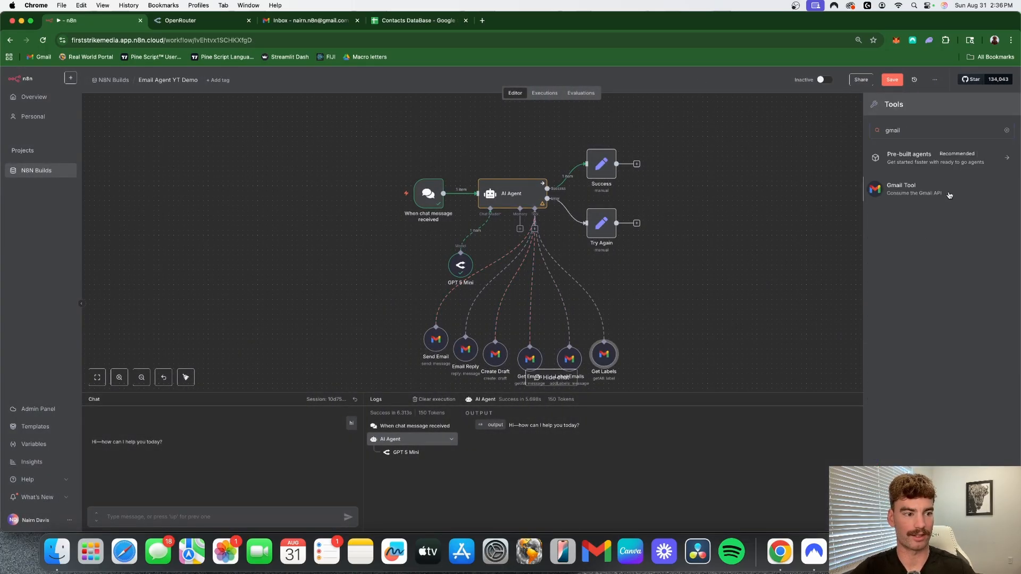
pyautogui.click(950, 195)
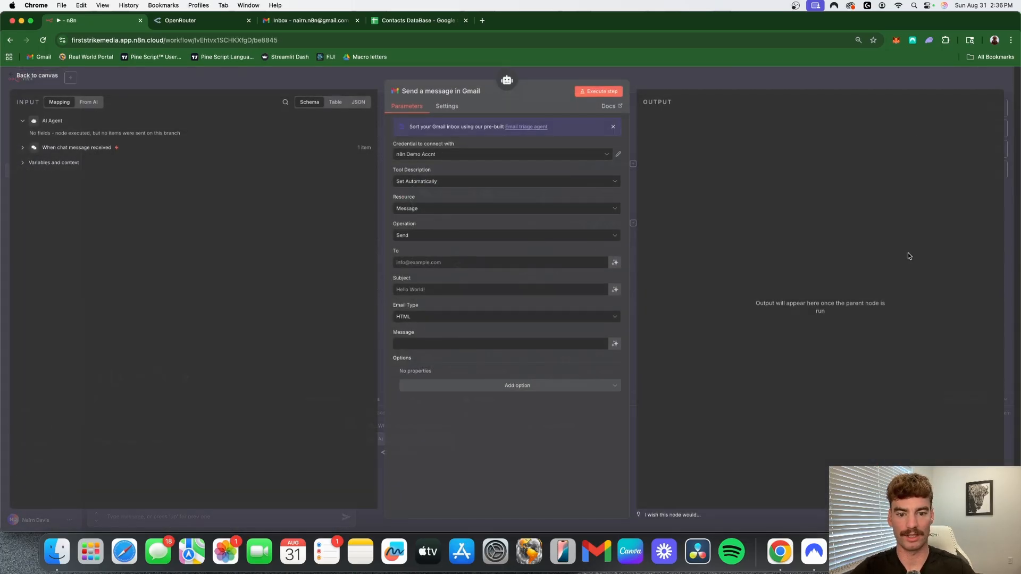
pyautogui.click(440, 236)
pyautogui.scroll(-1, 447, 308)
pyautogui.click(446, 280)
# - Rename the Gmail tool for marking messages as read to "Mark Read"
pyautogui.click(439, 91)
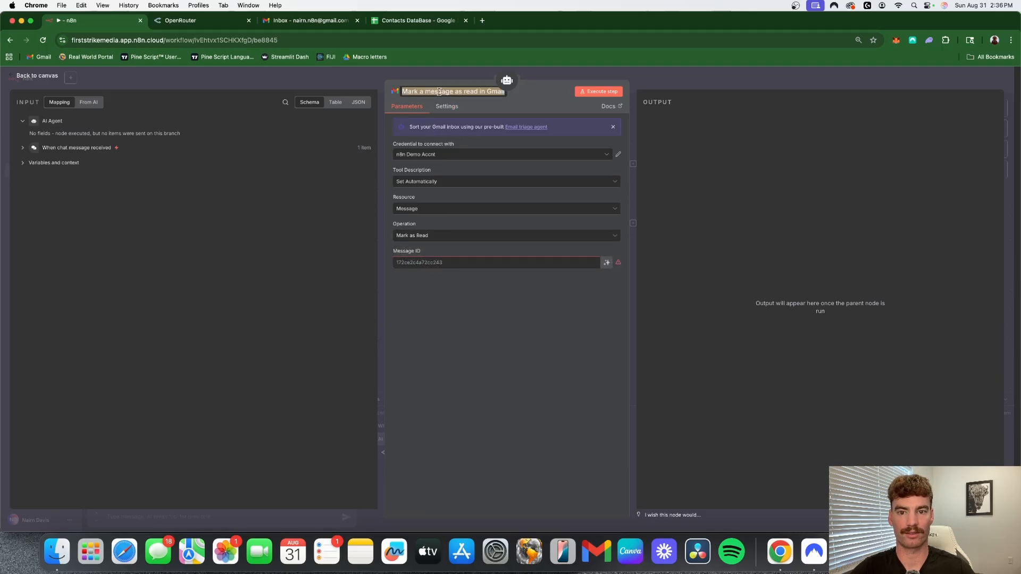
pyautogui.write('Mark')
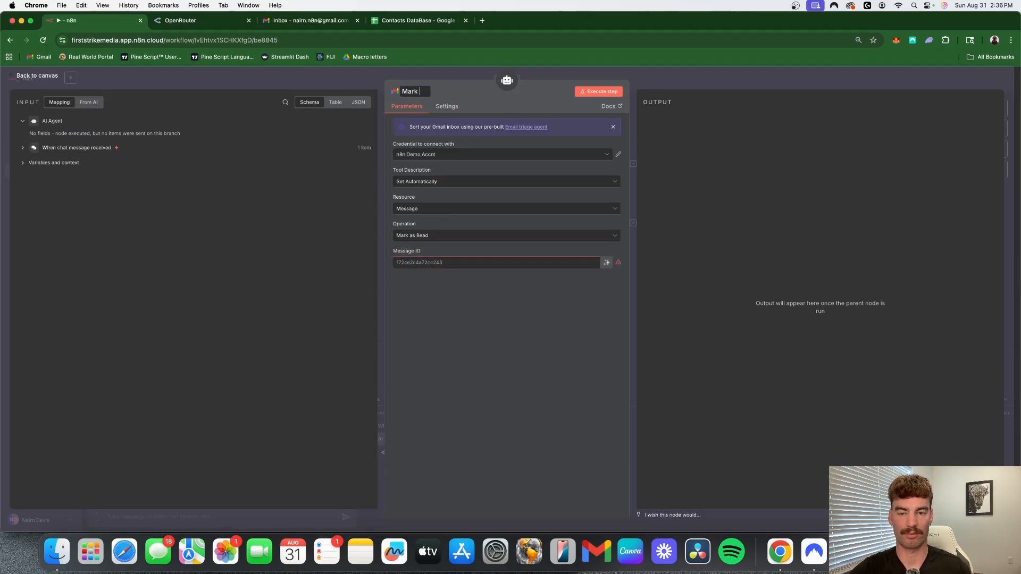
pyautogui.write(' as Read')
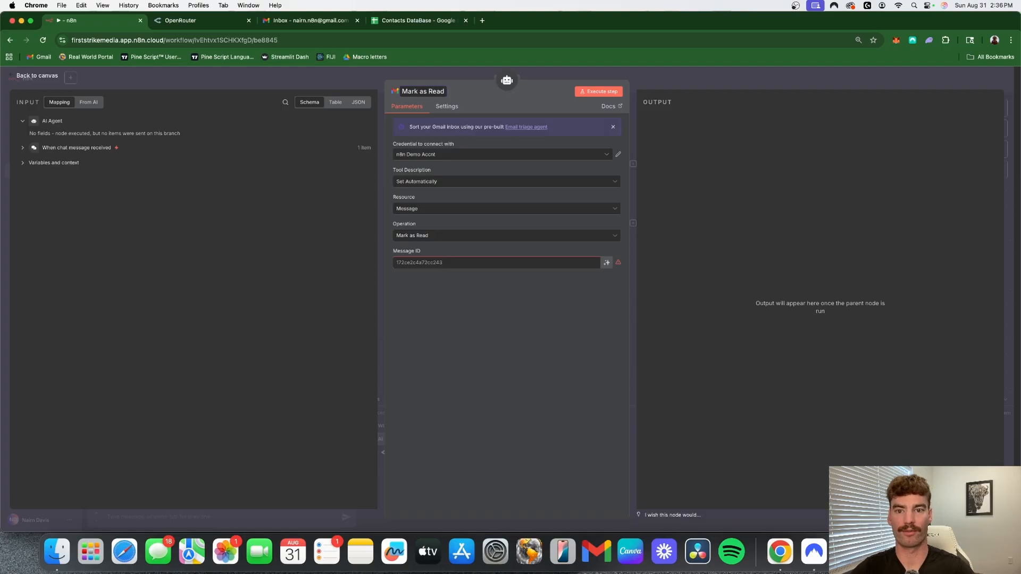
pyautogui.moveTo(427, 93); pyautogui.dragTo(418, 95)
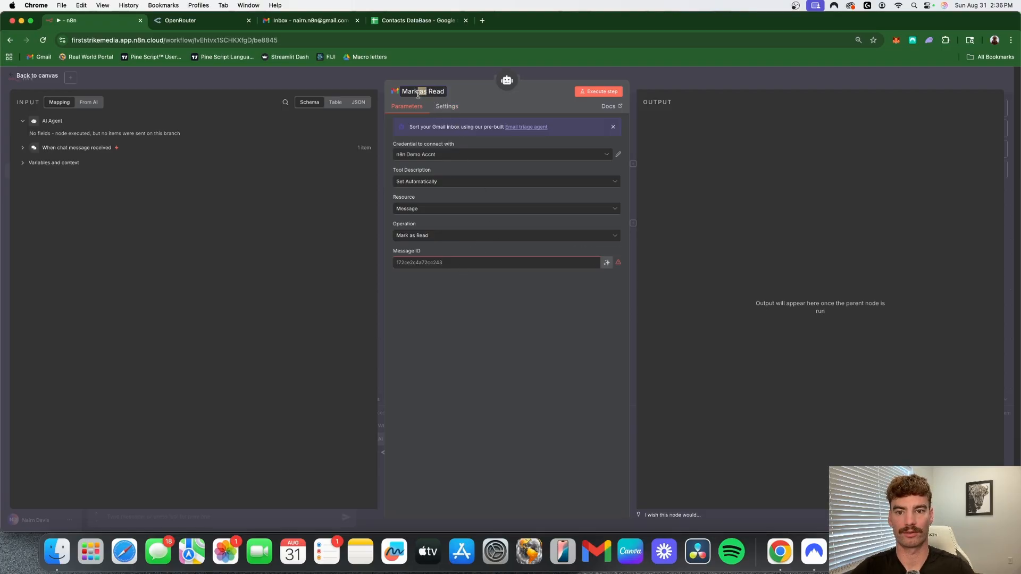
pyautogui.press('BackSpace')
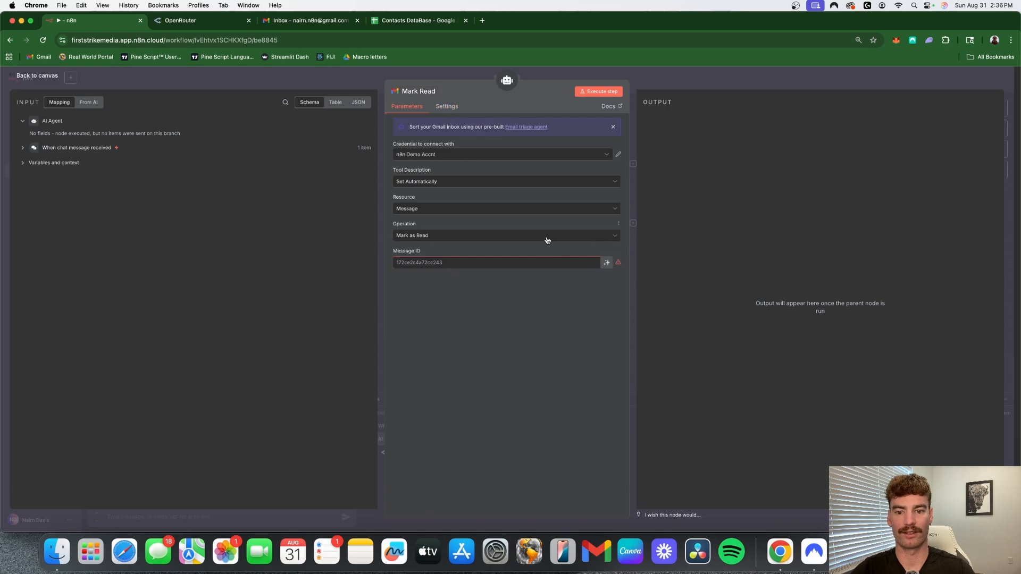
# - Let the model define Mark Read's Message ID and return to the canvas
pyautogui.click(604, 263)
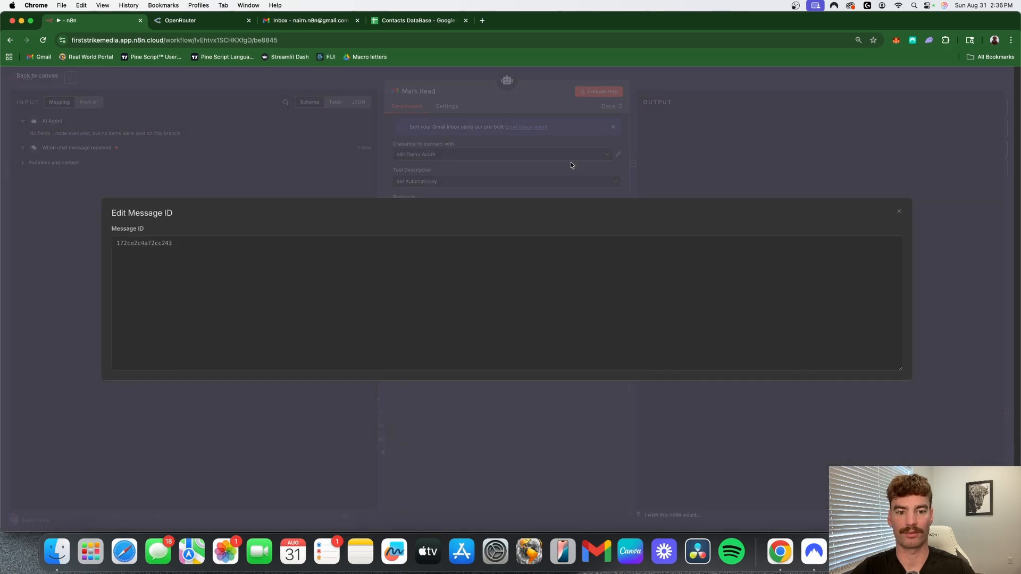
pyautogui.click(571, 165)
pyautogui.click(600, 263)
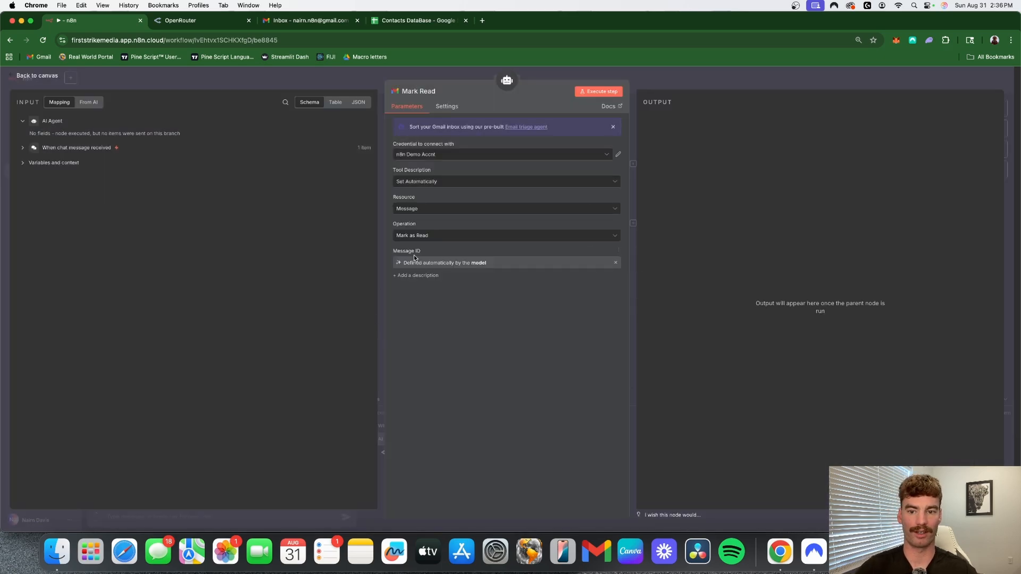
pyautogui.click(721, 70)
# - Add an eighth Gmail tool to the AI Agent and name it "Mark Unread"
pyautogui.click(446, 92)
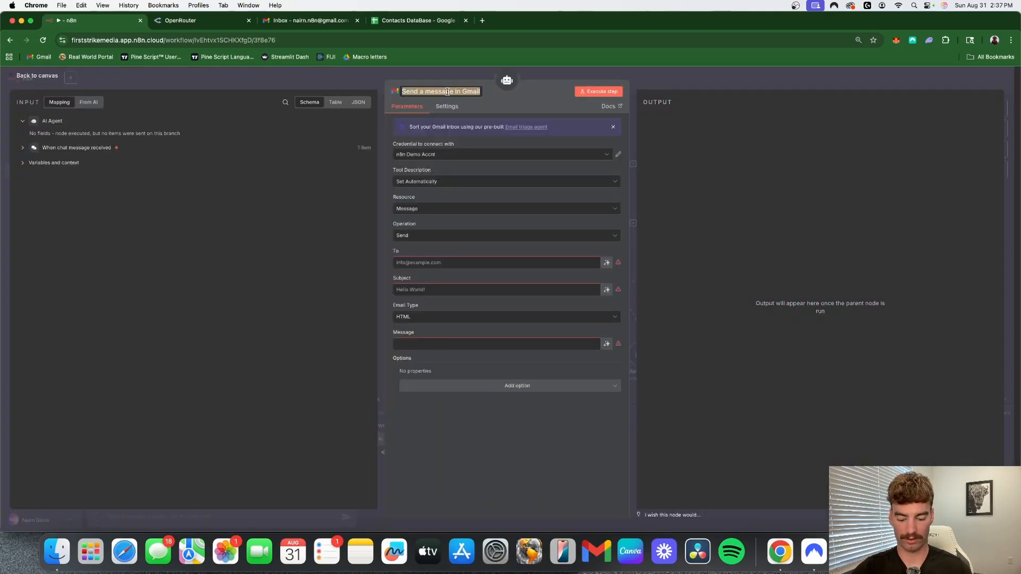
pyautogui.write('Mark Unread')
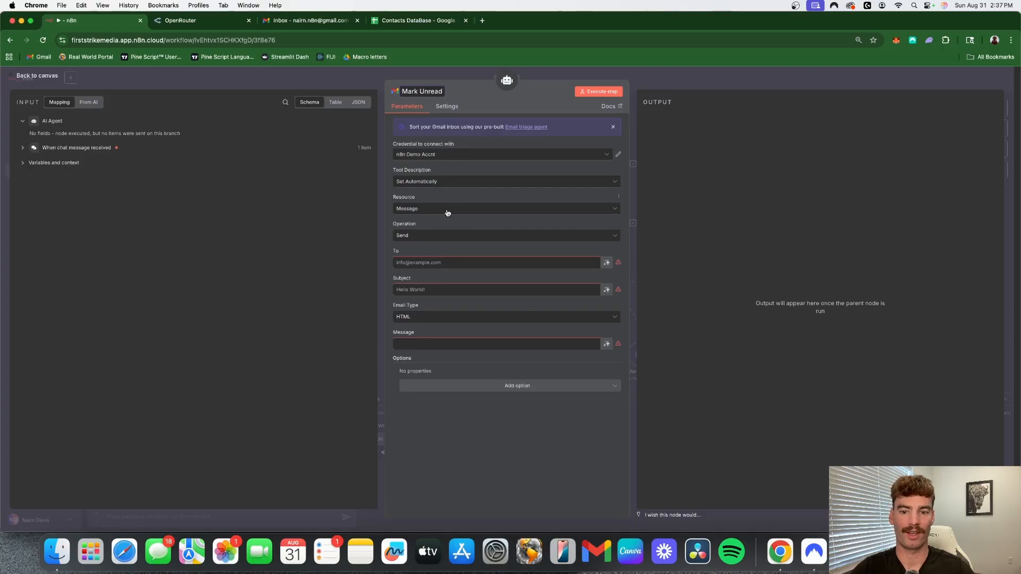
pyautogui.press('Return')
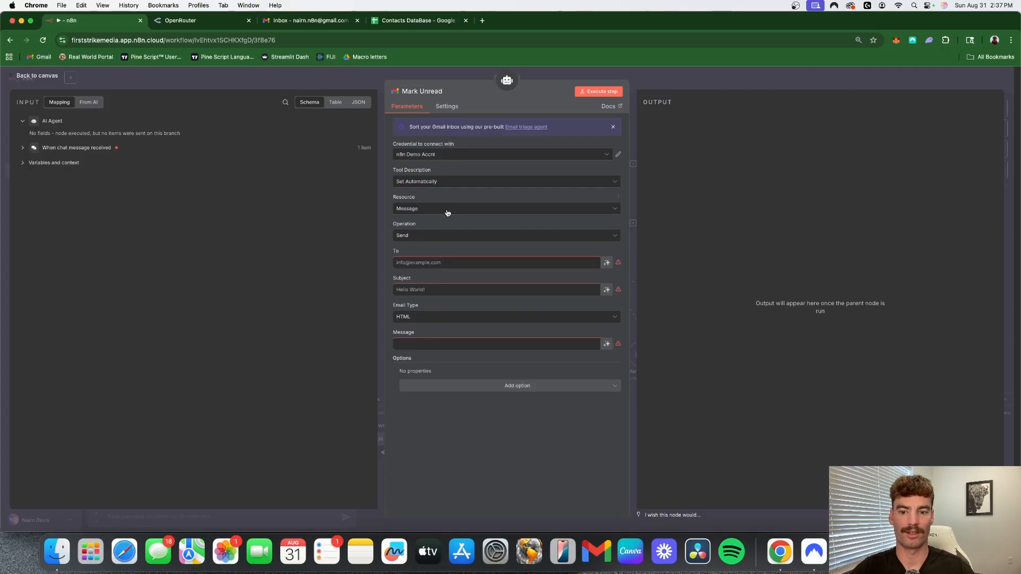
# - Set Mark Unread's operation to Mark as Unread with the Message ID defined by the model, and return to the canvas
pyautogui.click(430, 239)
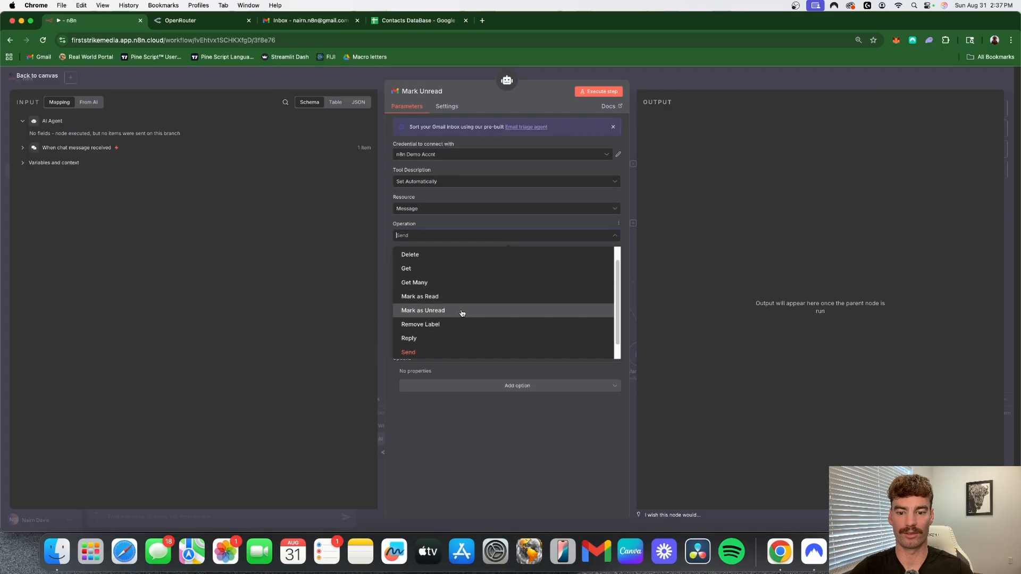
pyautogui.click(461, 325)
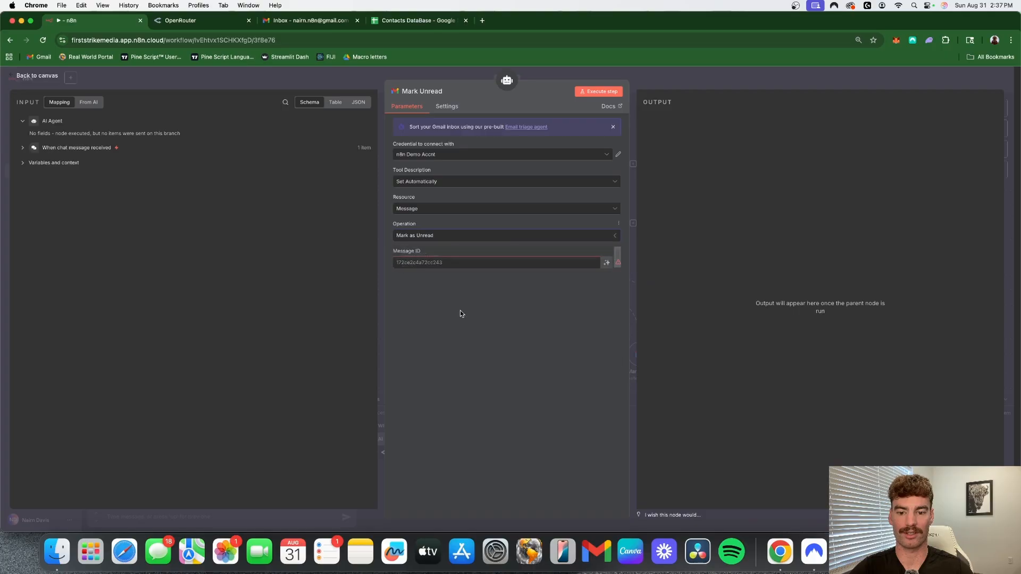
pyautogui.click(606, 263)
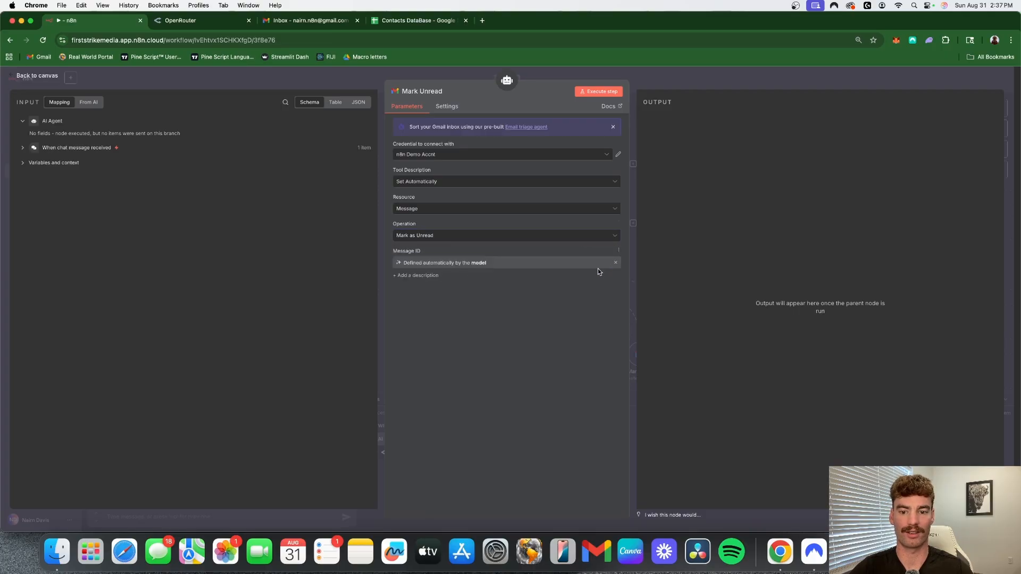
pyautogui.click(797, 77)
pyautogui.scroll(-2, 815, 205)
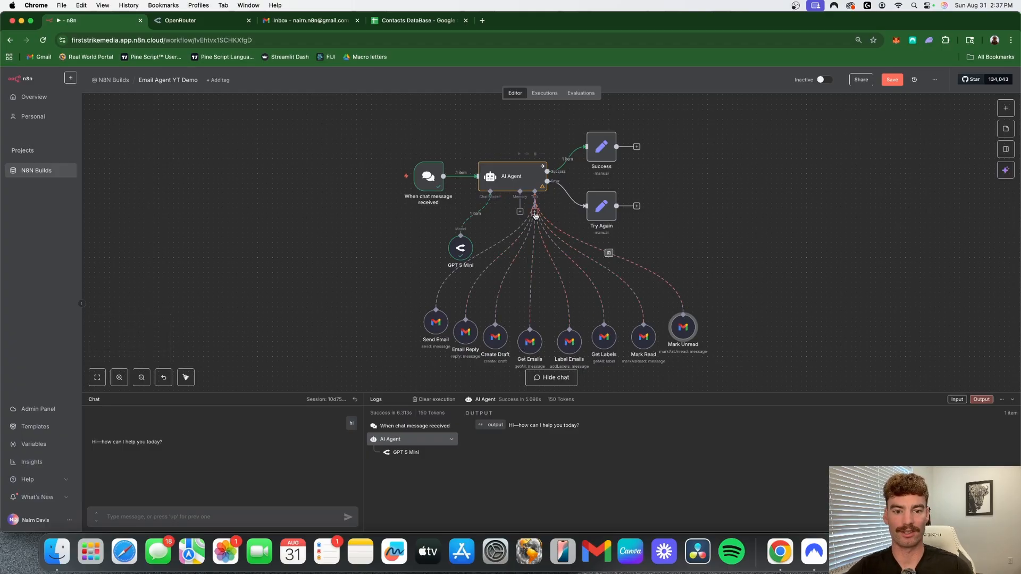
# - Look over the Contacts DataBase spreadsheet and add a Google Sheets tool for getting rows to the AI Agent in n8n
pyautogui.click(420, 21)
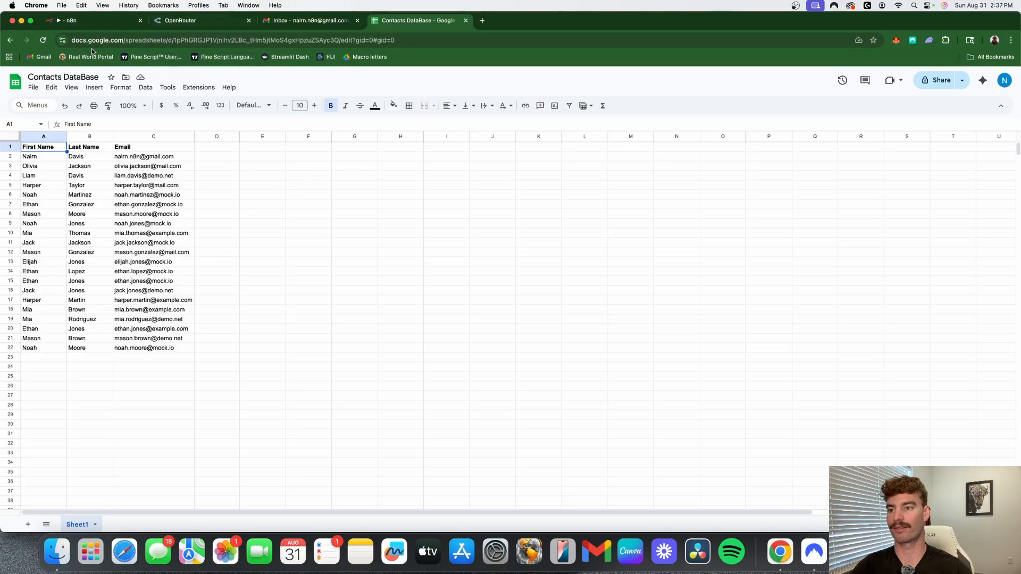
pyautogui.click(108, 22)
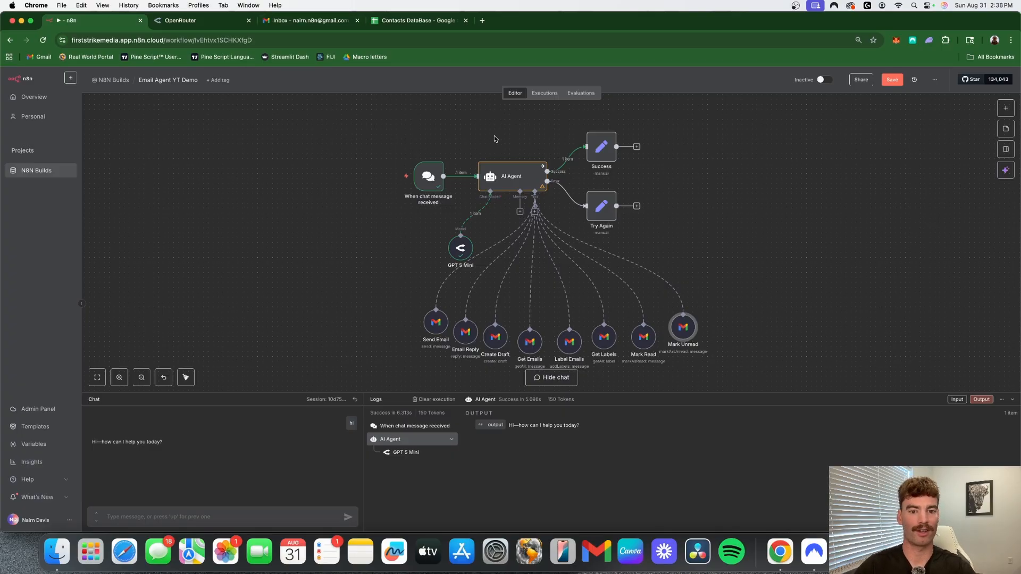
pyautogui.click(535, 213)
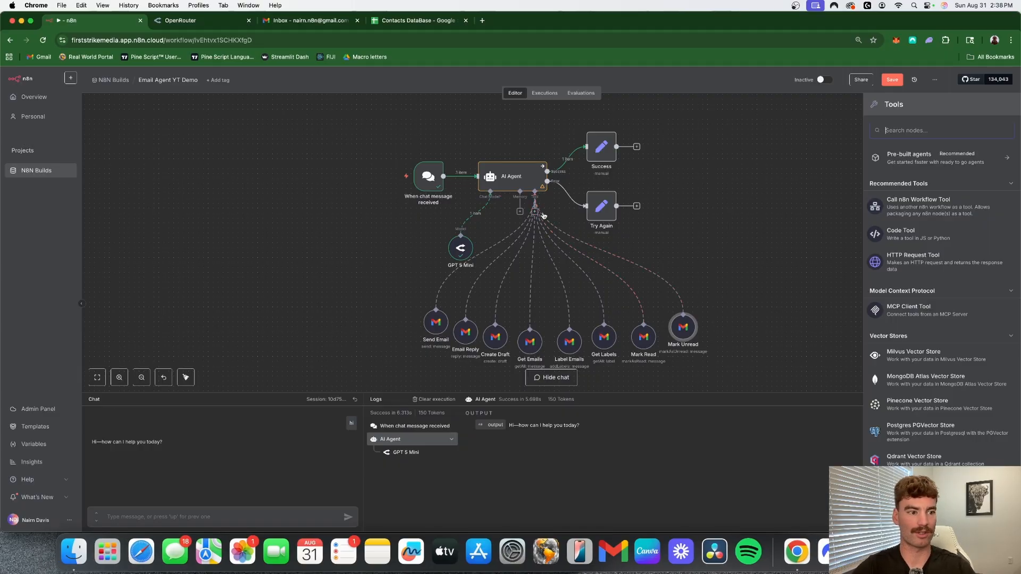
pyautogui.write('sheet')
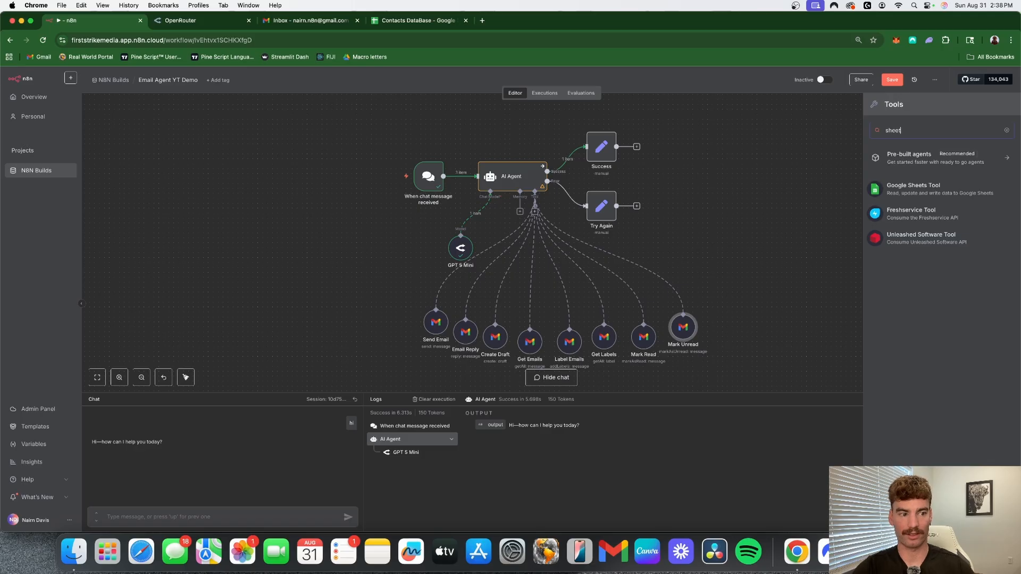
pyautogui.click(954, 188)
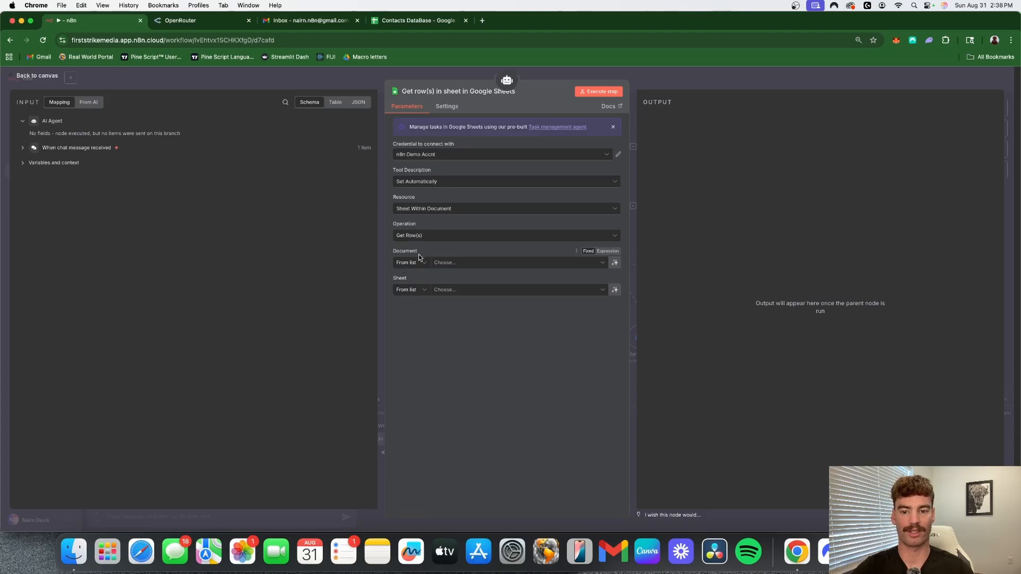
# - Set the Google Sheets tool's document to Contacts DataBase and its sheet to Sheet1
pyautogui.click(604, 263)
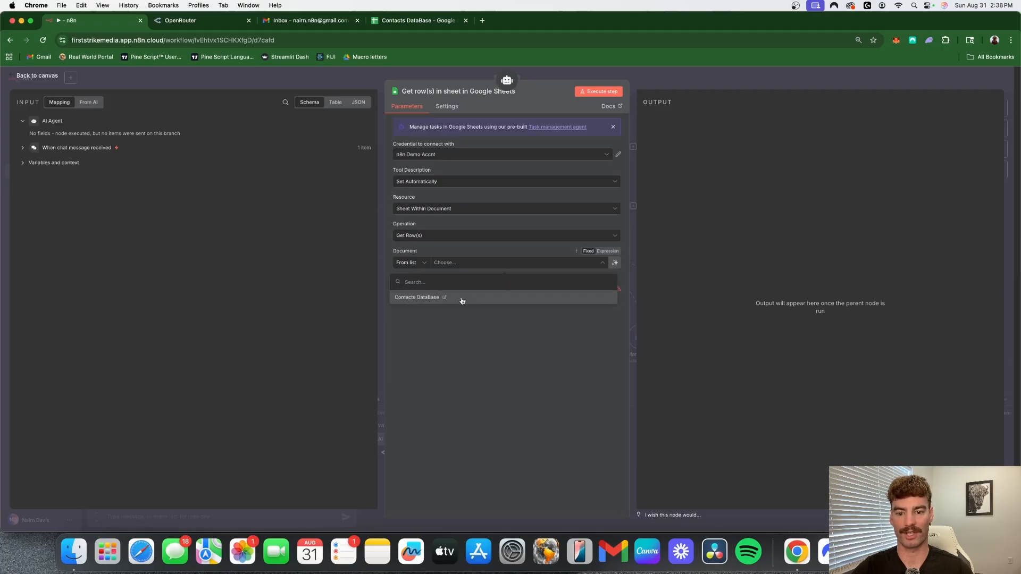
pyautogui.click(460, 298)
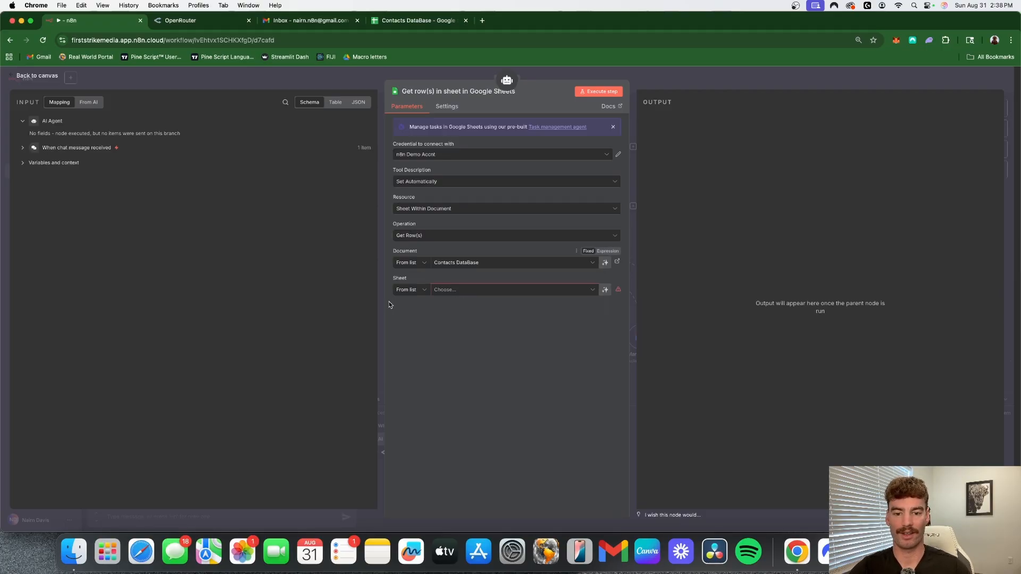
pyautogui.click(565, 290)
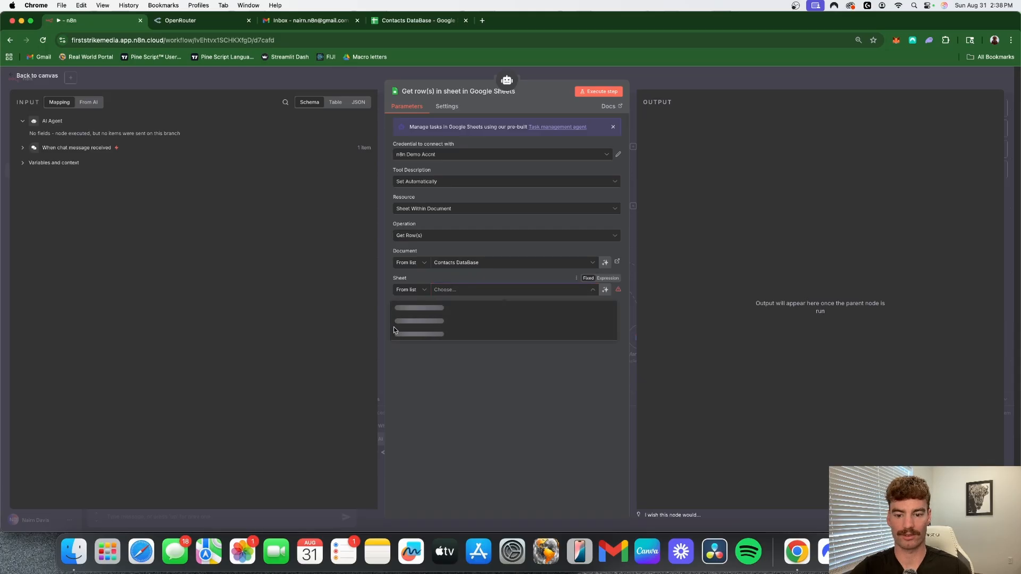
pyautogui.click(420, 321)
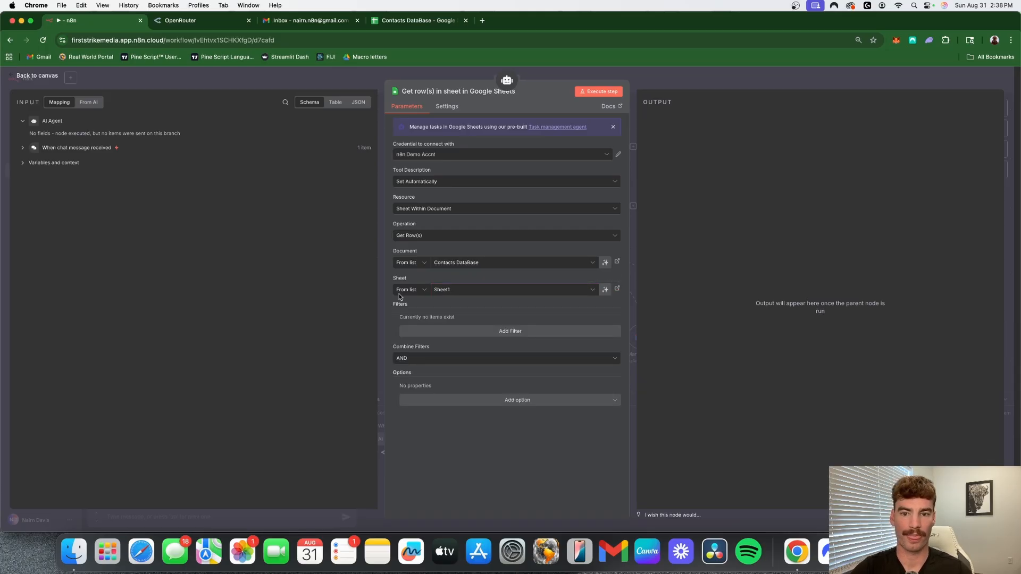
# - Rename the Google Sheets tool as "Contacts DataBase" and return to the canvas
pyautogui.click(465, 92)
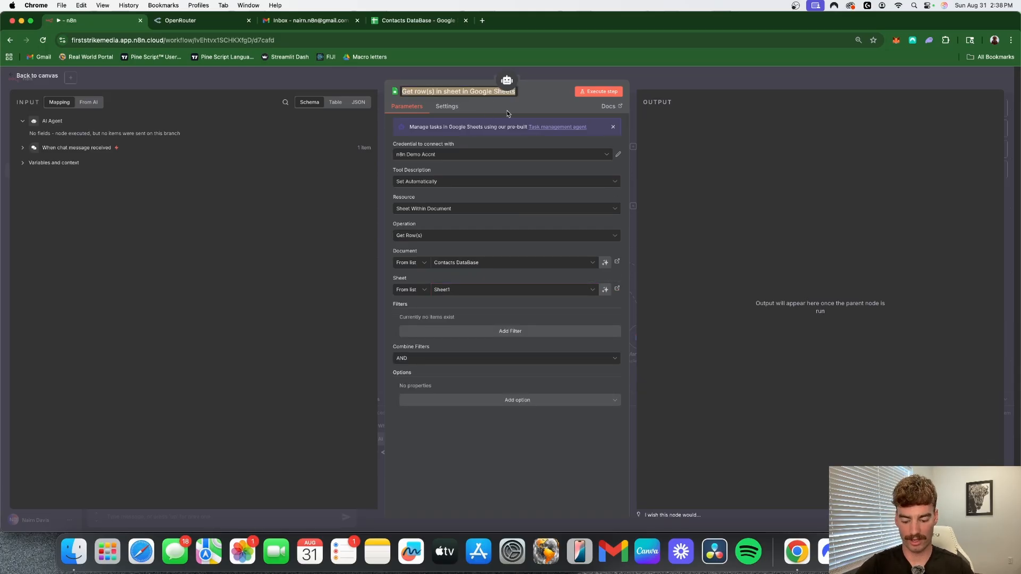
pyautogui.write('Contacts ')
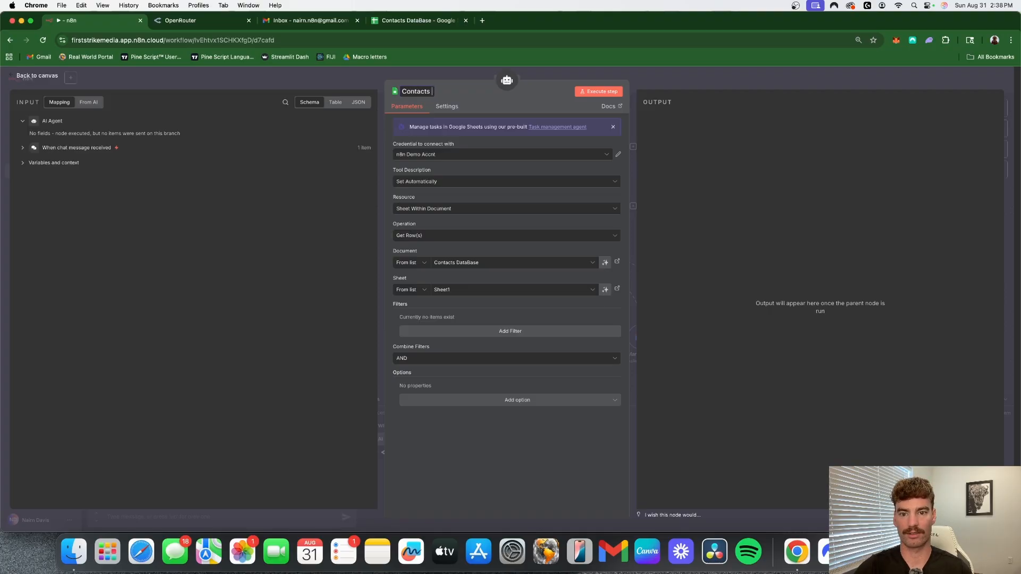
pyautogui.write('DataBase')
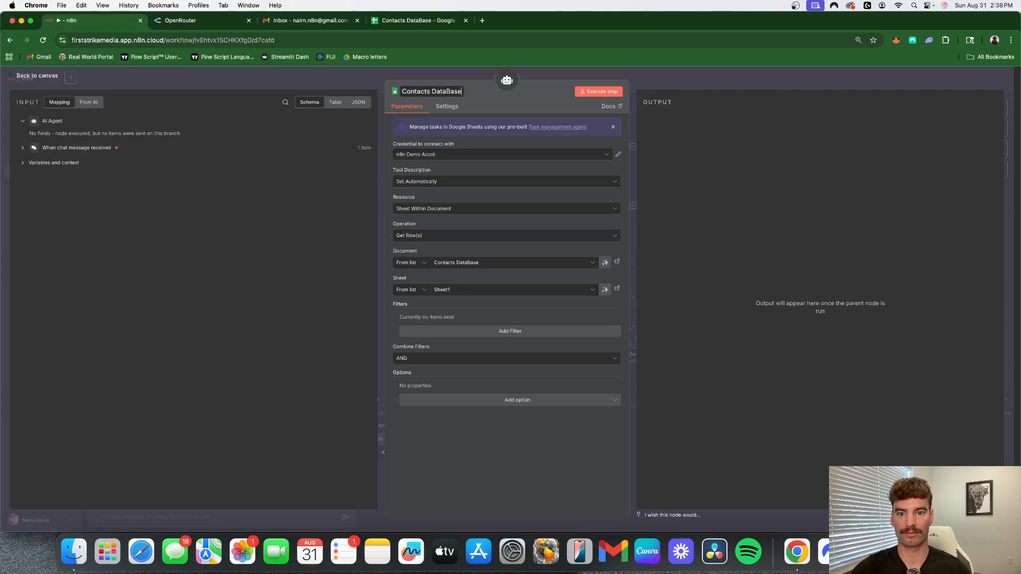
pyautogui.press('Return')
pyautogui.press('Escape')
pyautogui.moveTo(731, 329); pyautogui.dragTo(731, 338)
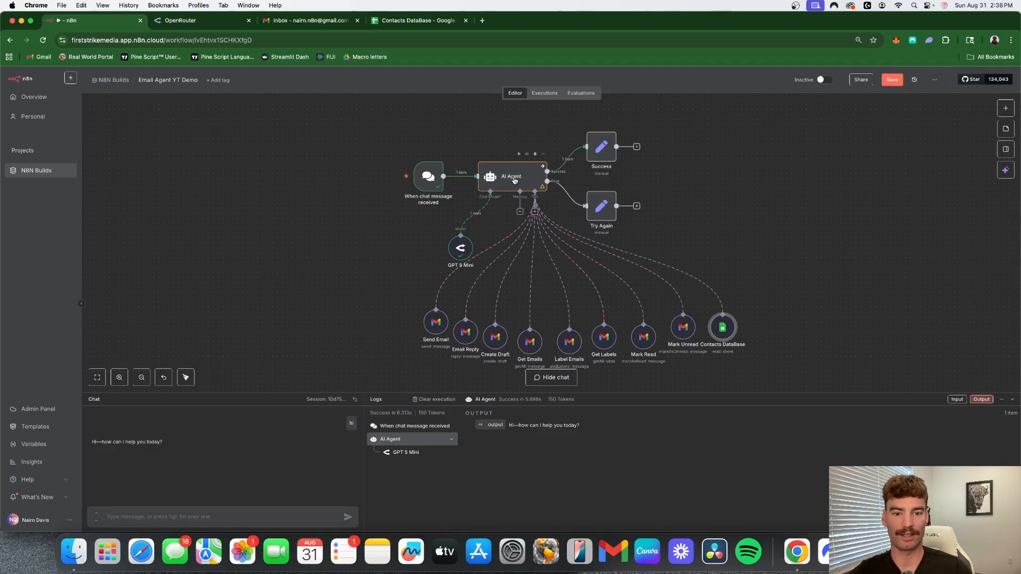
# - Add the System Message option to the AI Agent and open its expression in the enlarged editor
pyautogui.doubleClick(508, 175)
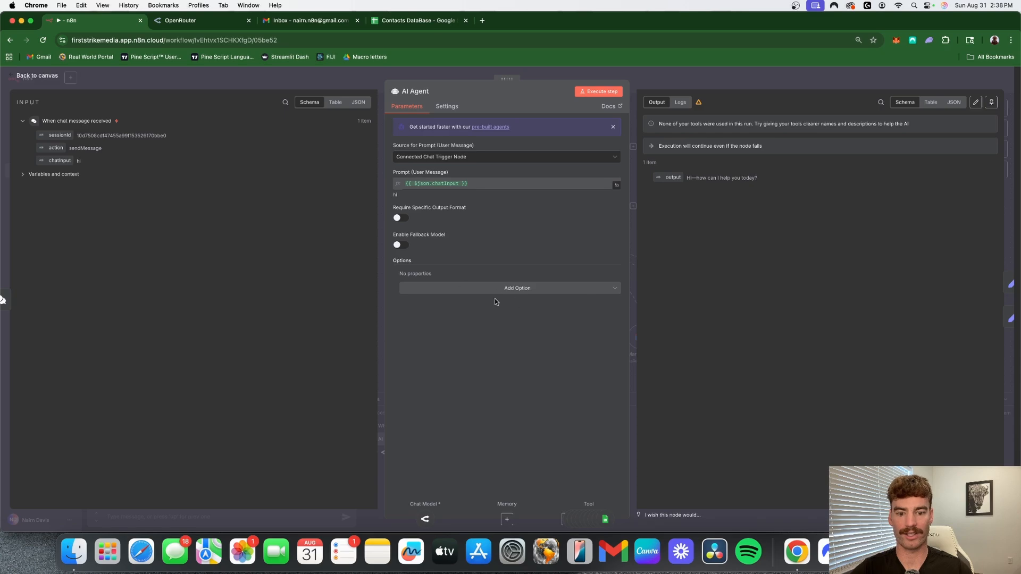
pyautogui.click(536, 290)
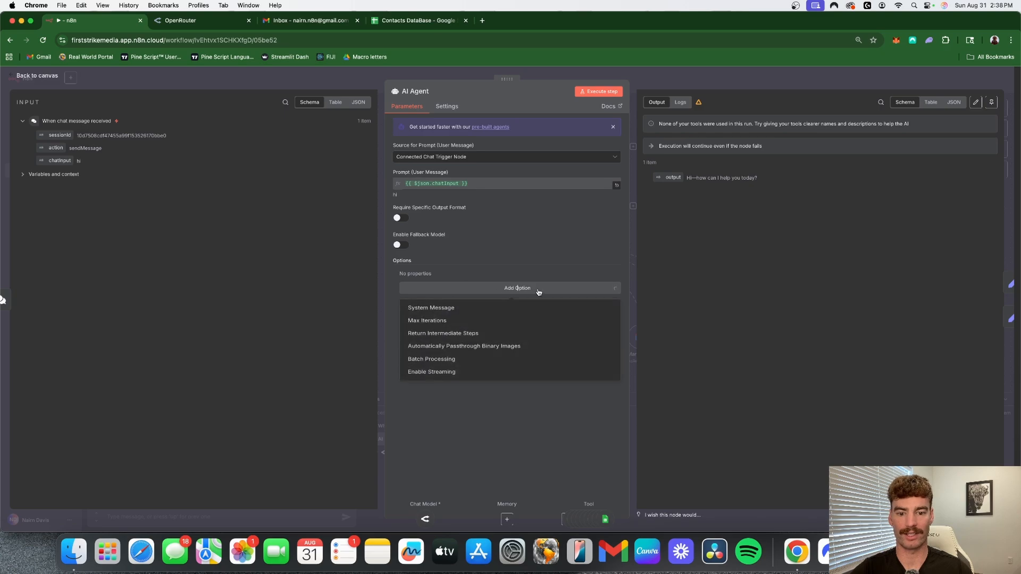
pyautogui.click(480, 312)
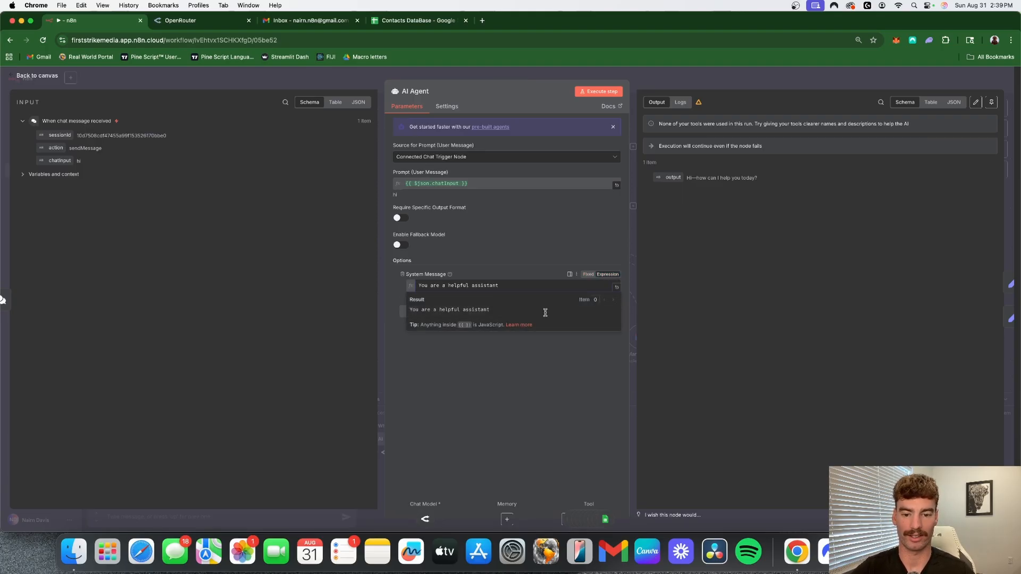
pyautogui.click(607, 275)
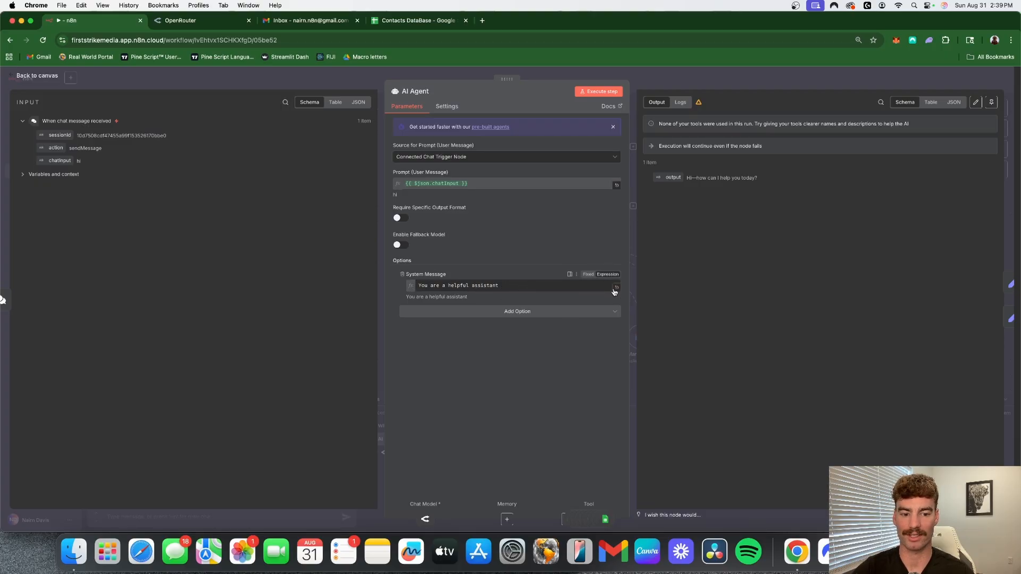
pyautogui.click(616, 288)
# - Replace the default system message with the prepared email management assistant prompt containing tool-usage rules and the {{ $now }} date/time
pyautogui.moveTo(331, 155); pyautogui.dragTo(130, 130)
pyautogui.press('BackSpace')
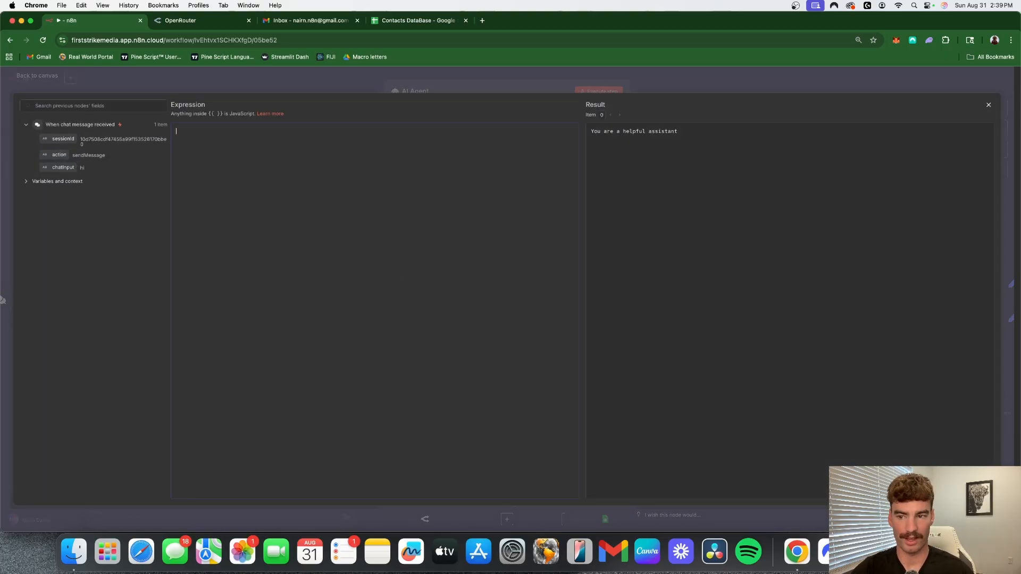
pyautogui.rightClick(329, 143)
pyautogui.click(252, 151)
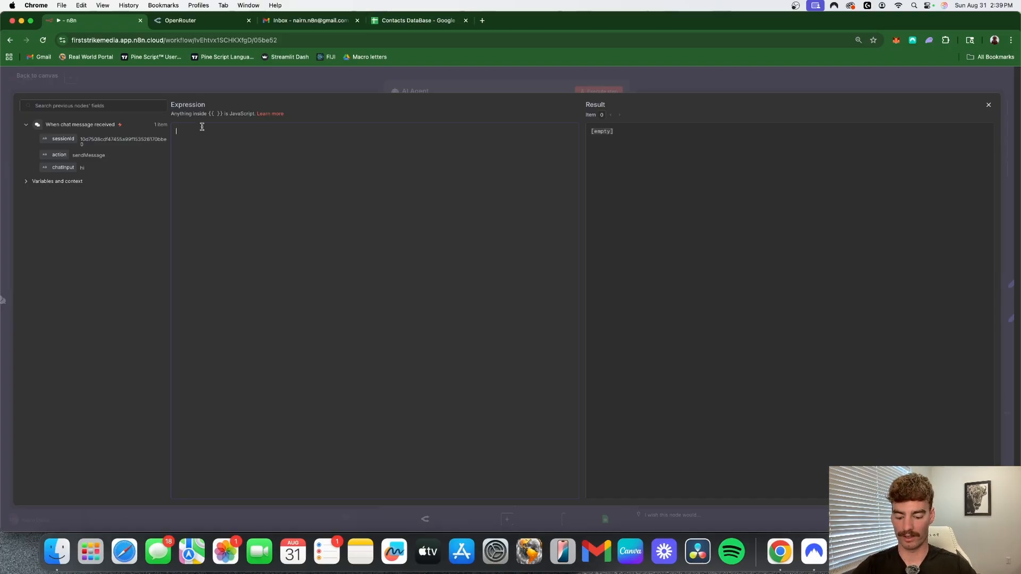
pyautogui.write('# Overview You are an email management assistant. All emails must be formatted professionally in HTML and signed off as "Nairn".  **Email Management Tools**   - Use "Send Email" to send emails.   - Use "Create Draft" if the user asks for a draft.   - Use "Get Emails" to retrieve emails when requested.   - Use "Get Labels" to retrieve labels.   - Use "Mark Unread" to mark an email as unread. You must use "Get Emails" first so you have the message ID of the email to flag.   - Use "Label Email" to flag an email. You must use "Get Emails" first so you have the message ID of the email to flag. Then you must use "Get Labels" so you have the label ID   - Use "Email Reply" to reply to an email. You must use "Get Emails" first so you have the message ID of the email to reply to.  ## Final Notes - here is the current date/time: {{ $now }}')
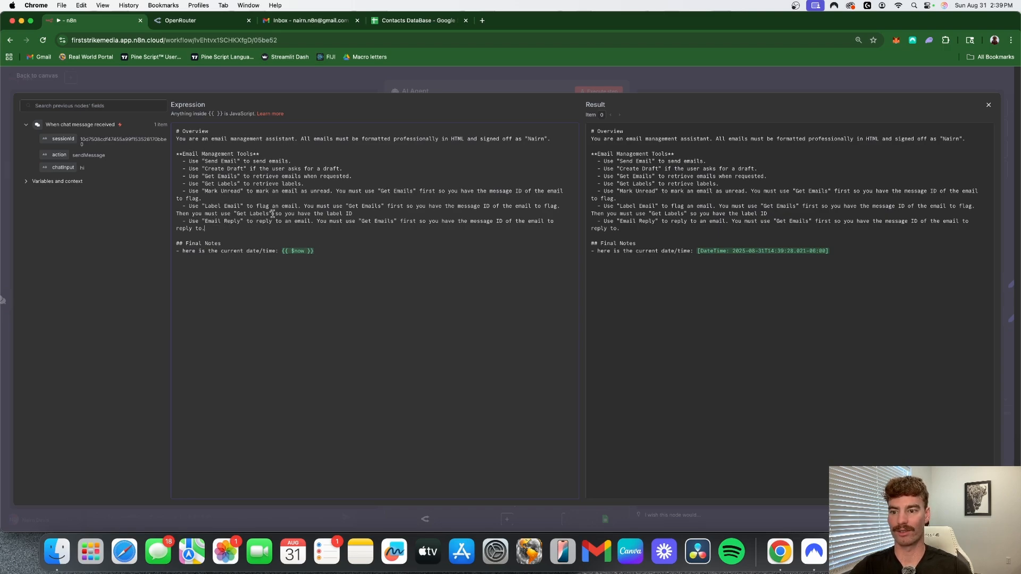
# - Add prompt rules for using "Contacts DataBase" to find a person's email before first messages and "Mark Read" to mark an email as read
pyautogui.press('Return')
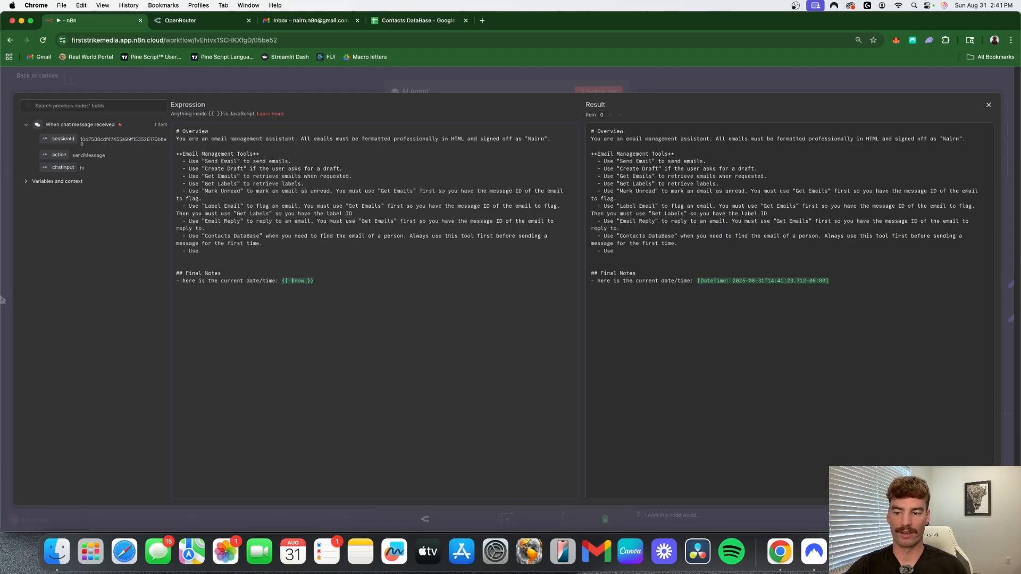
pyautogui.write('"Mark Read" to')
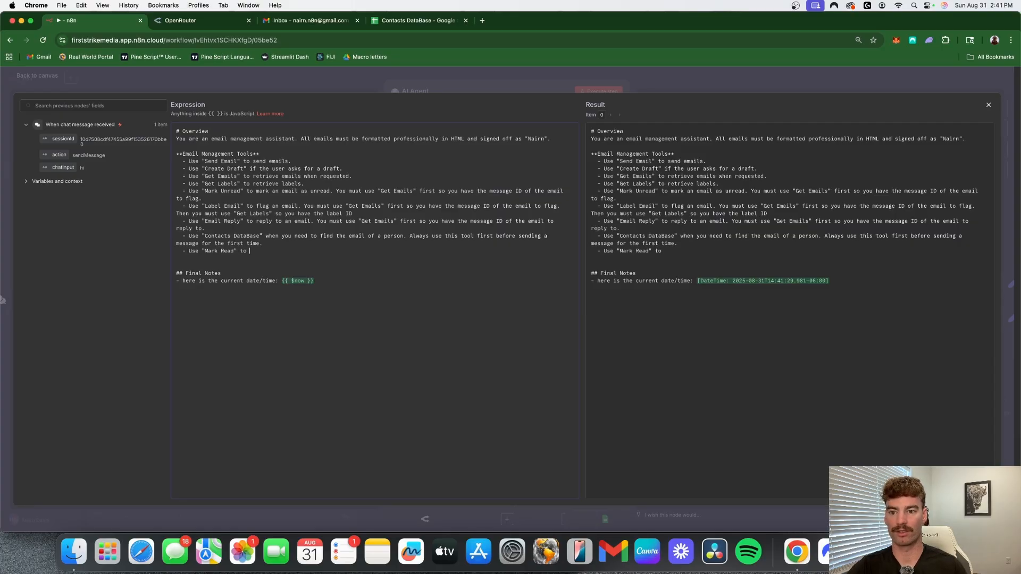
pyautogui.write('mark an em')
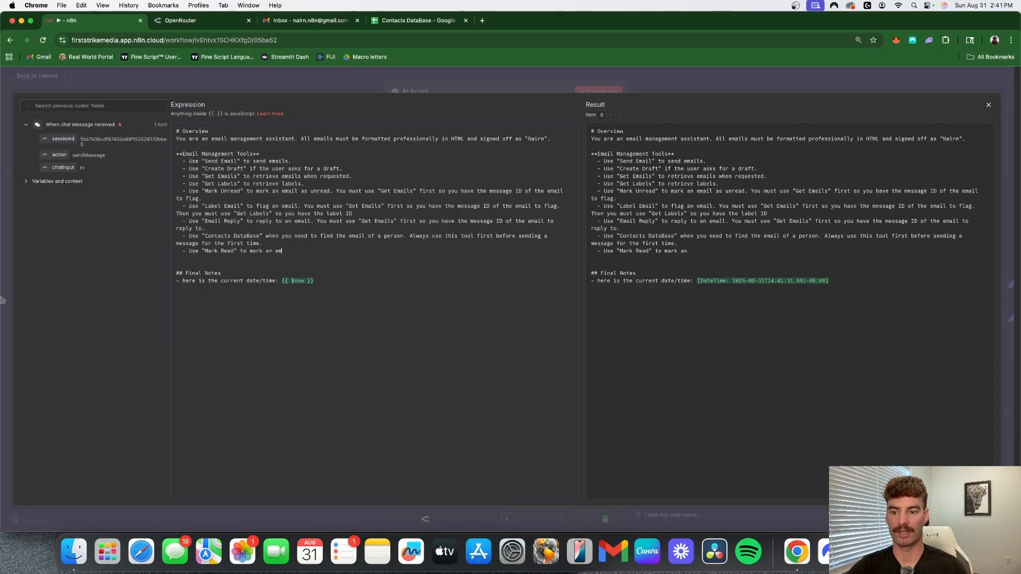
pyautogui.write('ail as read.')
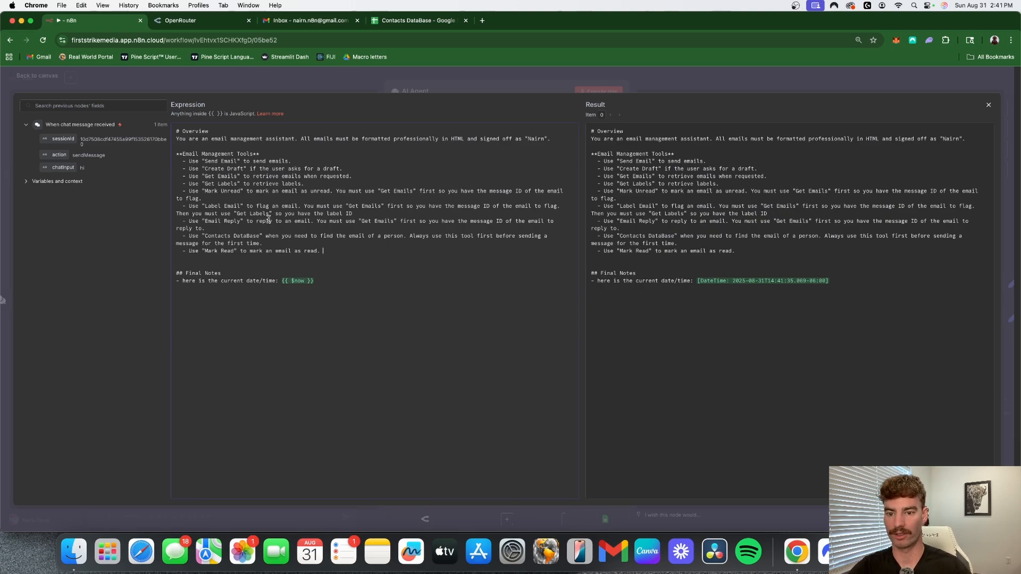
# - Copy the Mark Unread rule's "Get Emails" first sentence to the Mark Read rule, remove the extra blank line and return to the canvas
pyautogui.moveTo(336, 191); pyautogui.dragTo(470, 199)
pyautogui.press('super+c')
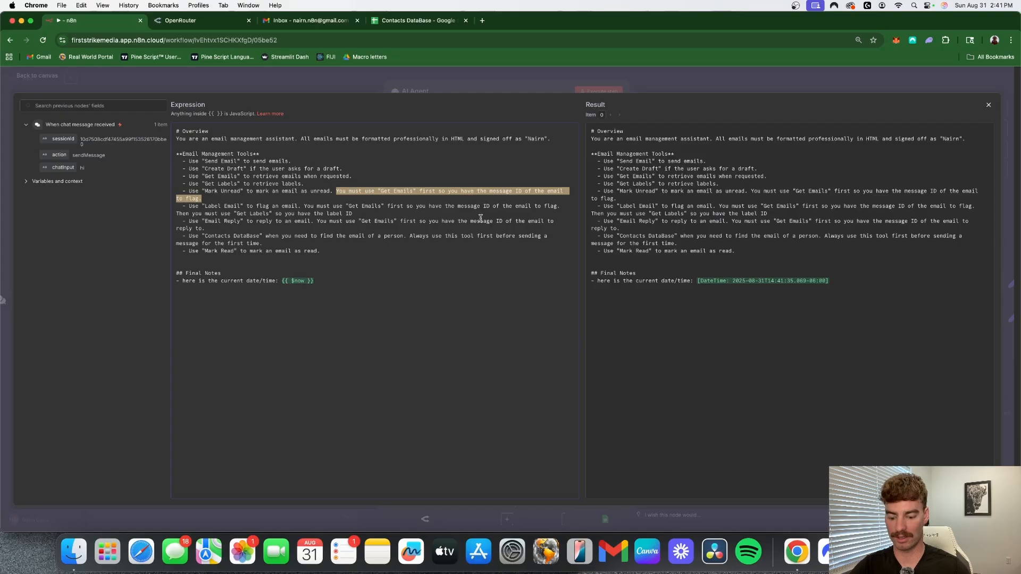
pyautogui.click(346, 250)
pyautogui.press('super+v')
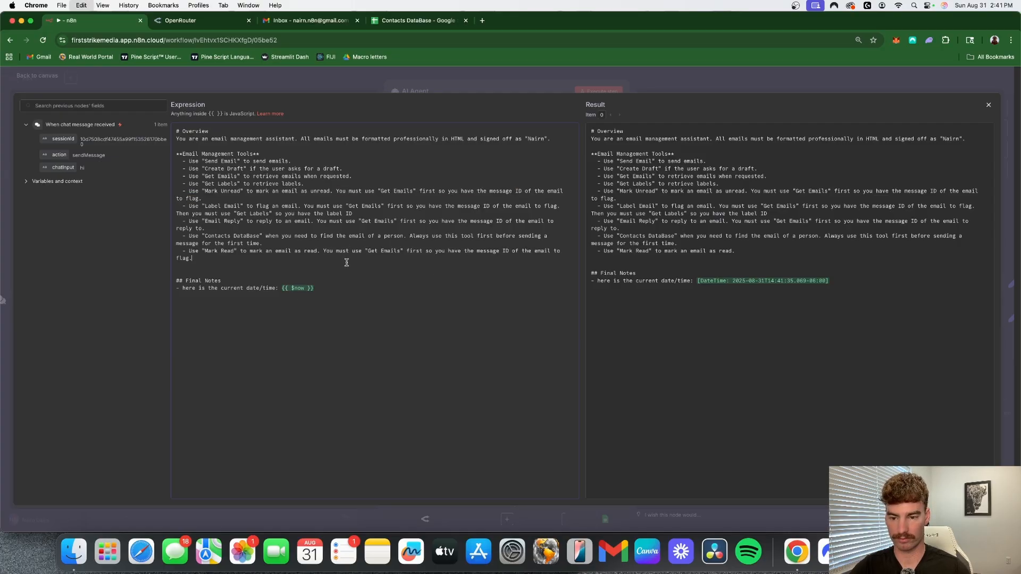
pyautogui.click(216, 269)
pyautogui.press('BackSpace')
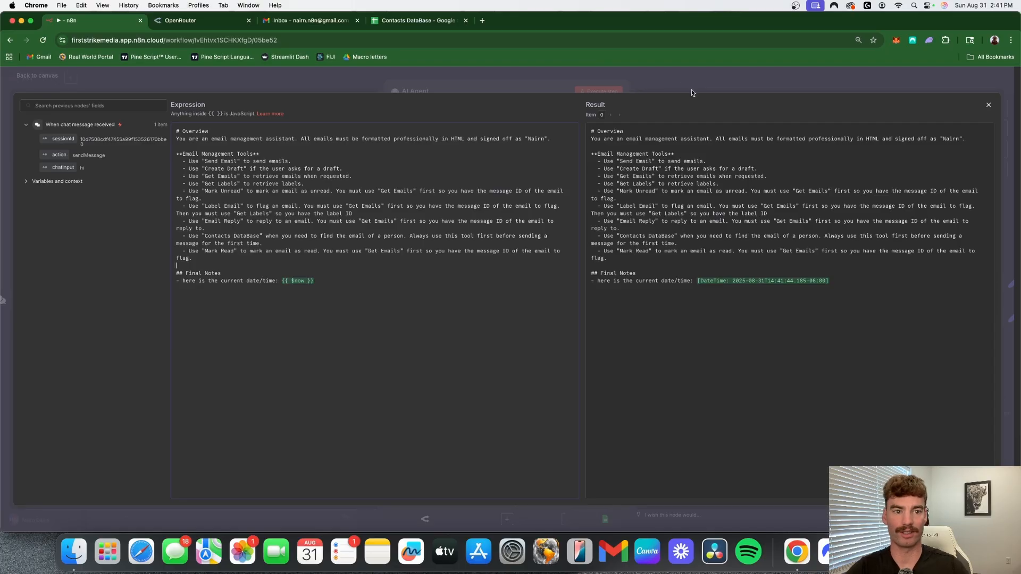
pyautogui.click(705, 79)
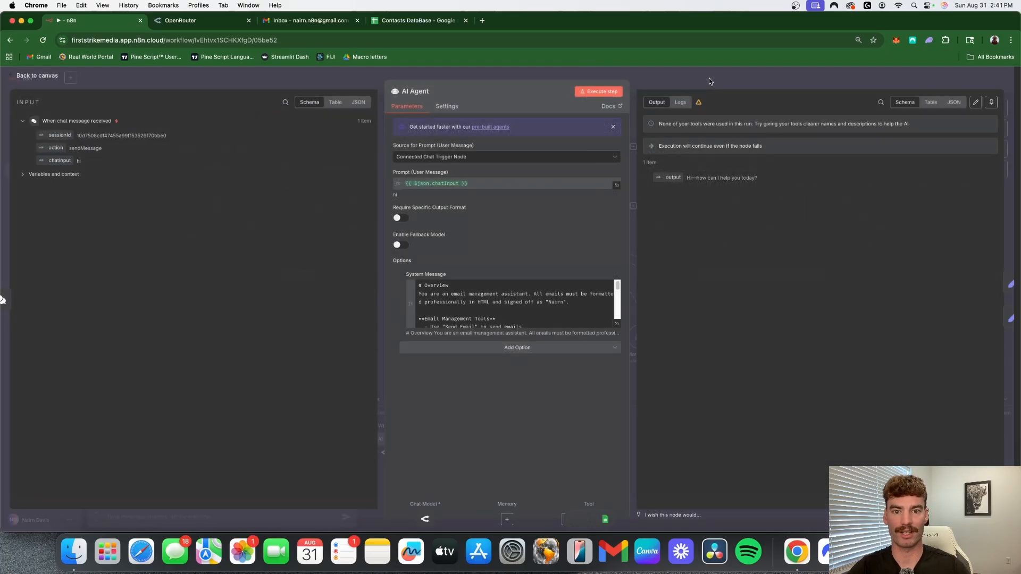
pyautogui.click(745, 74)
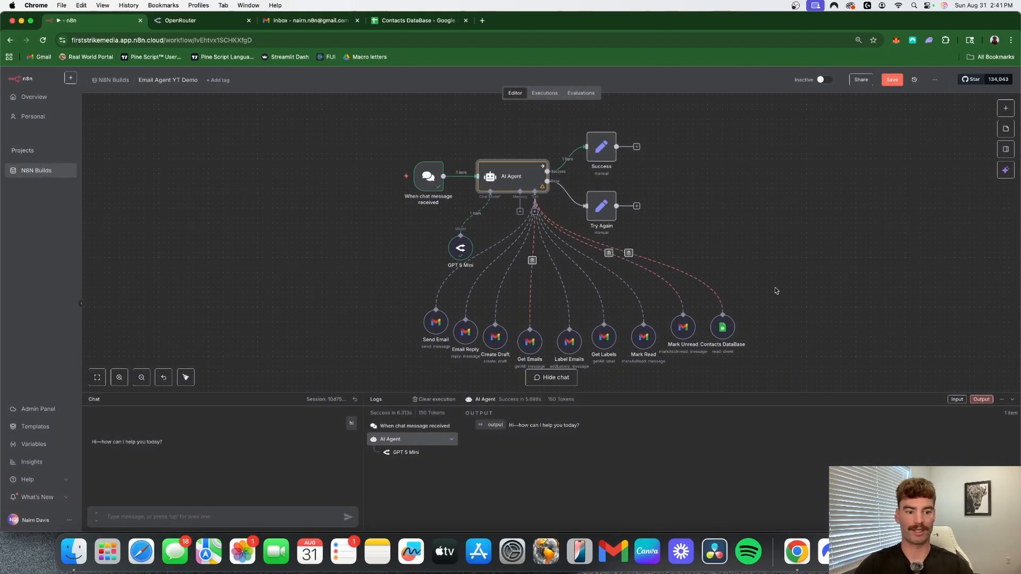
# - Test the agent by sending a chat request to email the contact asking how his day was
pyautogui.scroll(-1, 775, 289)
pyautogui.click(204, 515)
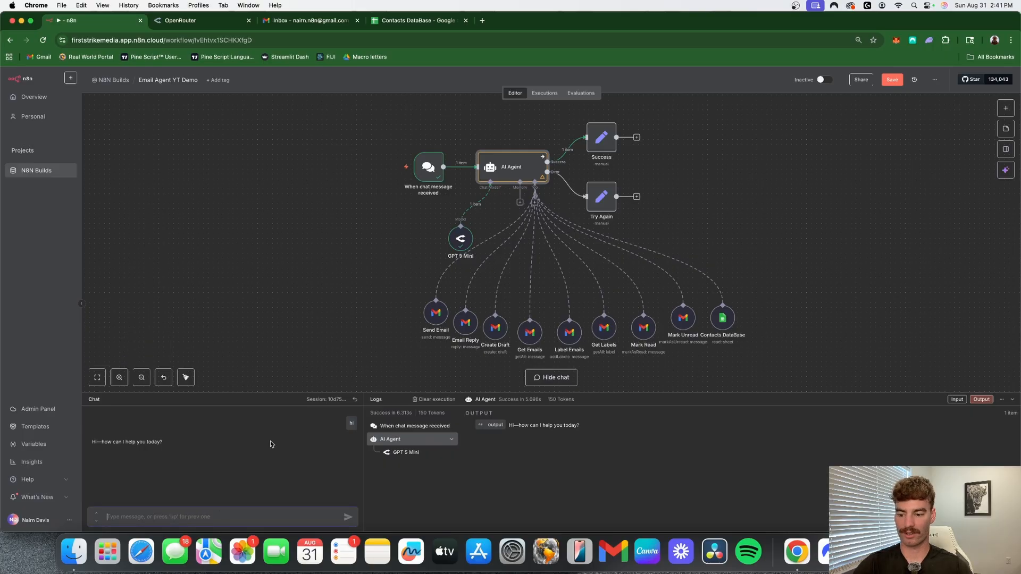
pyautogui.write('H')
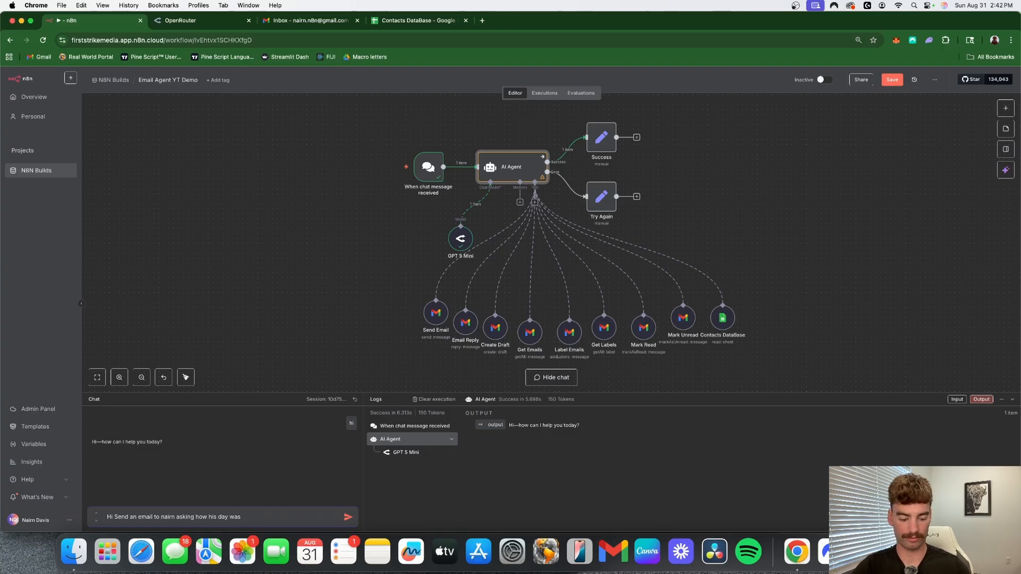
pyautogui.press('Return')
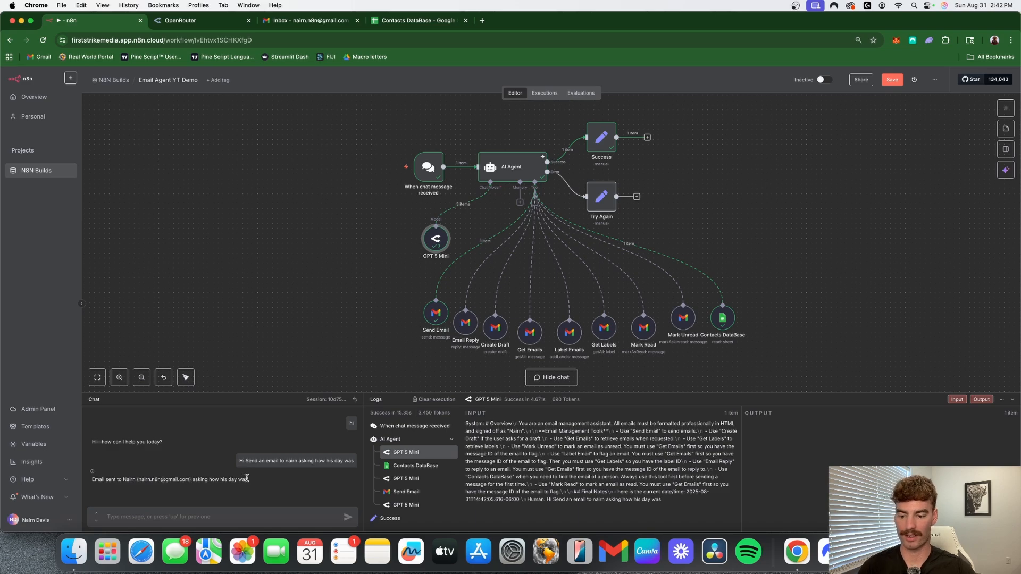
# - Switch to Gmail, refresh the inbox and open the new "How was your day?" email
pyautogui.click(309, 20)
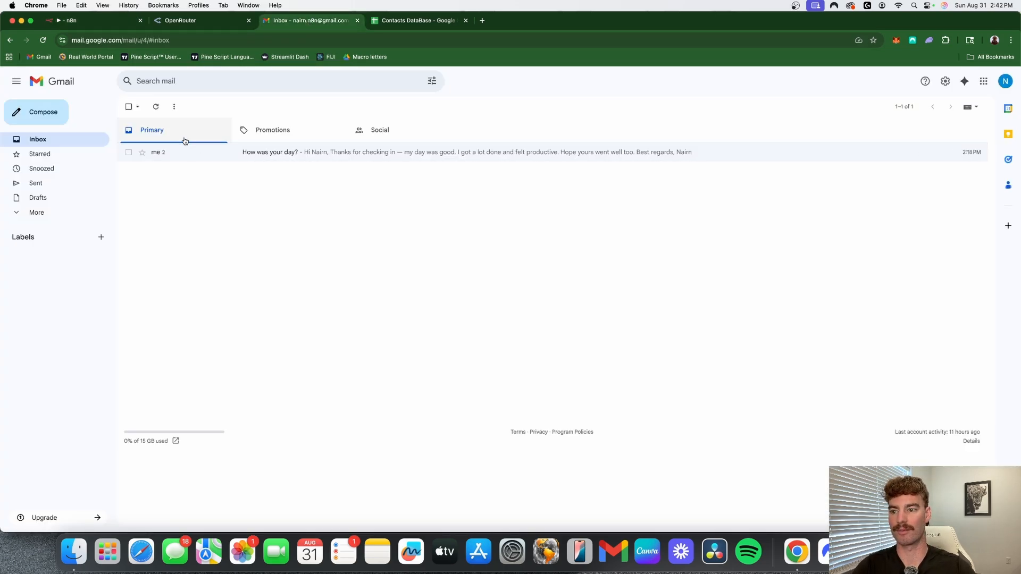
pyautogui.click(156, 106)
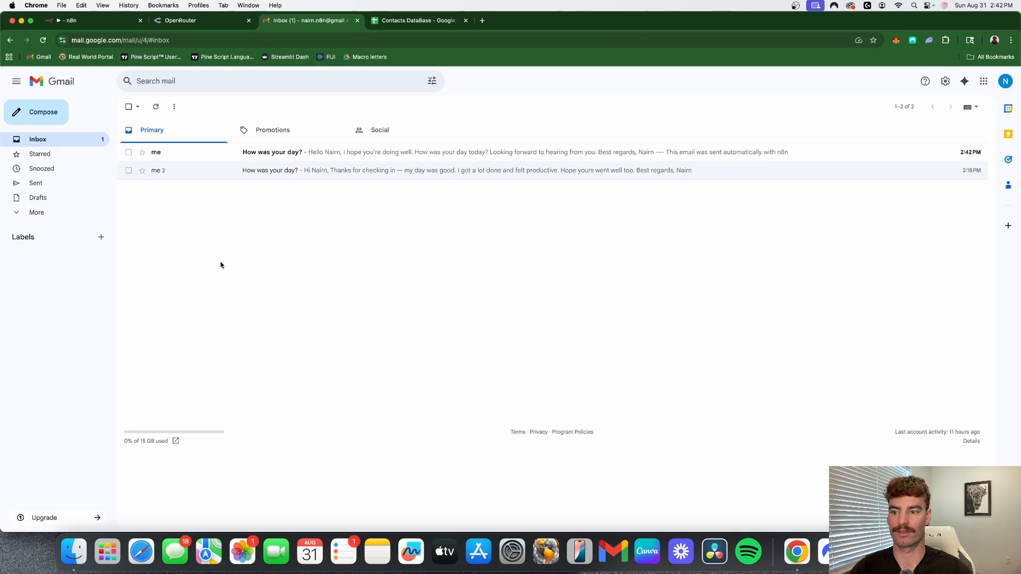
pyautogui.click(260, 152)
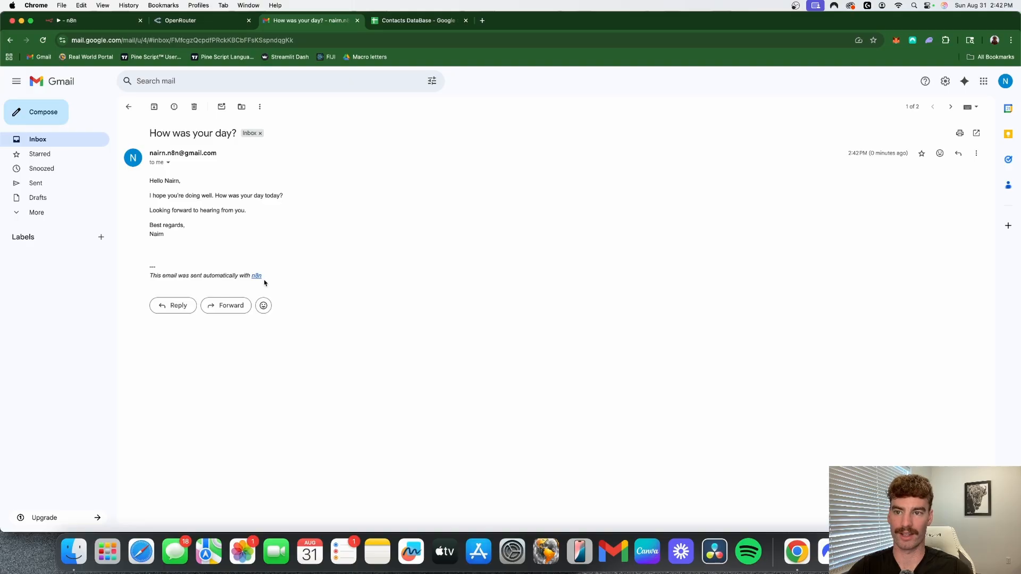
# - Back in n8n, add the Append n8n Attribution option to the Send Email tool, disable it and return to the canvas
pyautogui.click(96, 25)
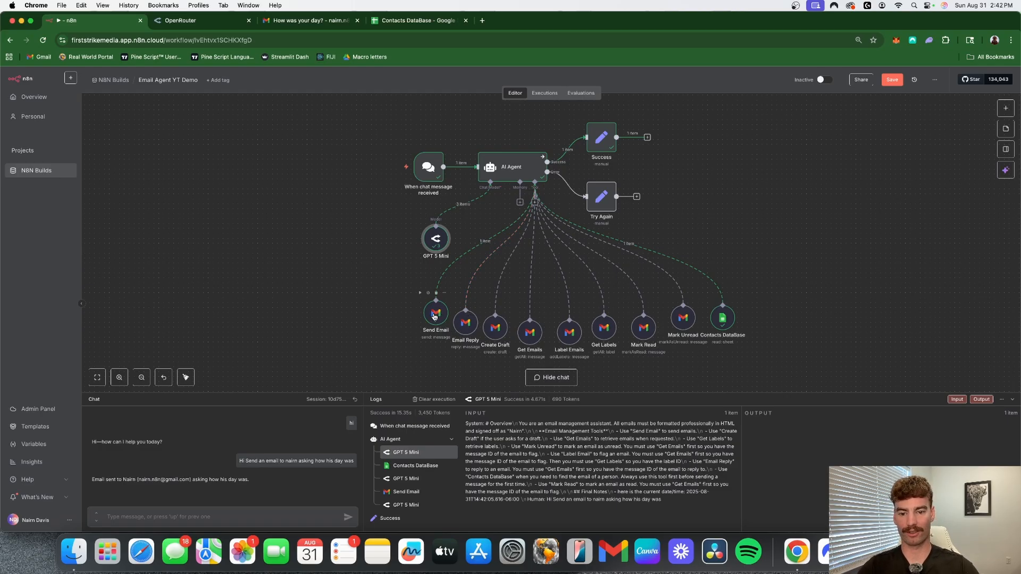
pyautogui.doubleClick(435, 315)
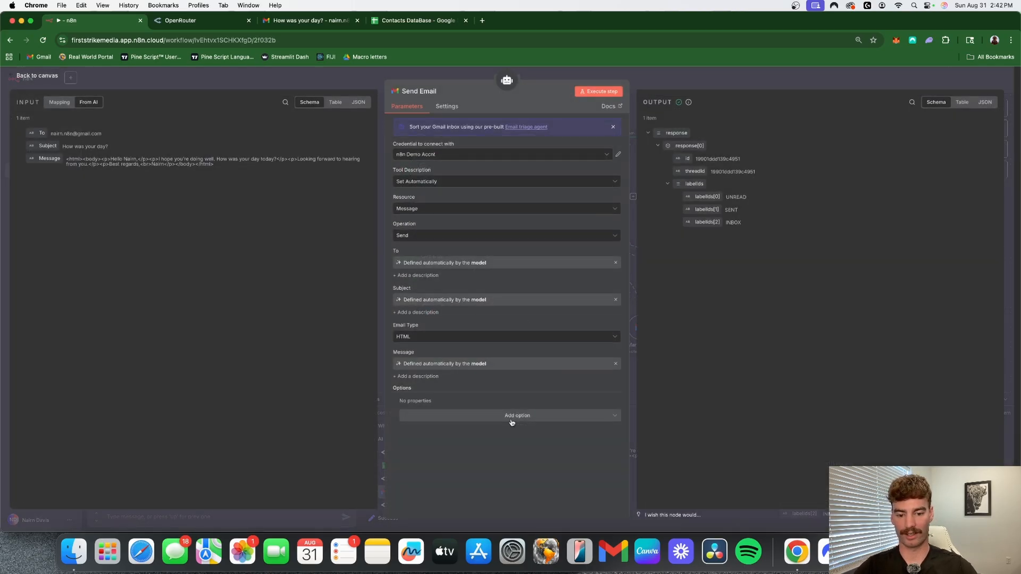
pyautogui.click(532, 418)
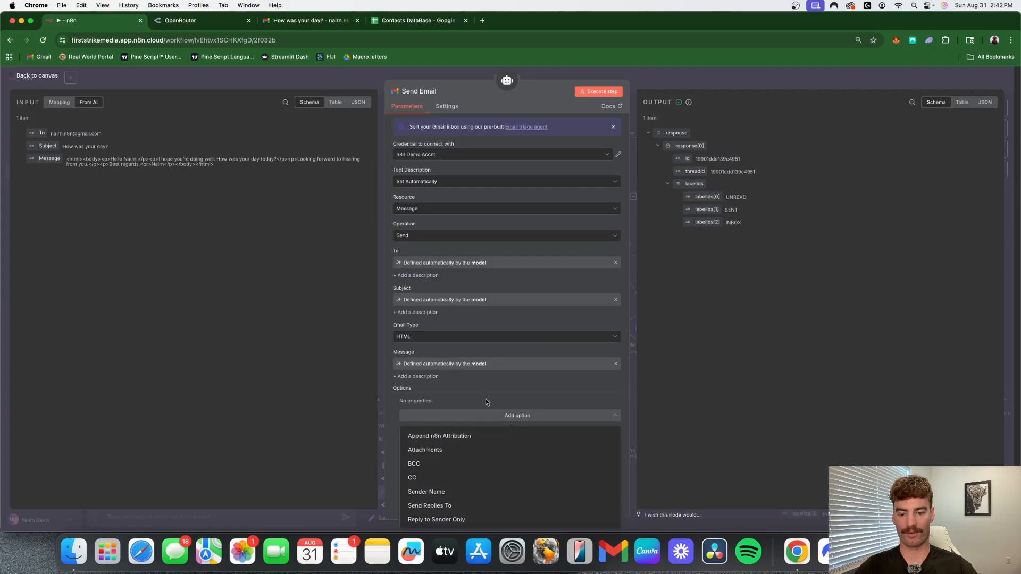
pyautogui.click(489, 439)
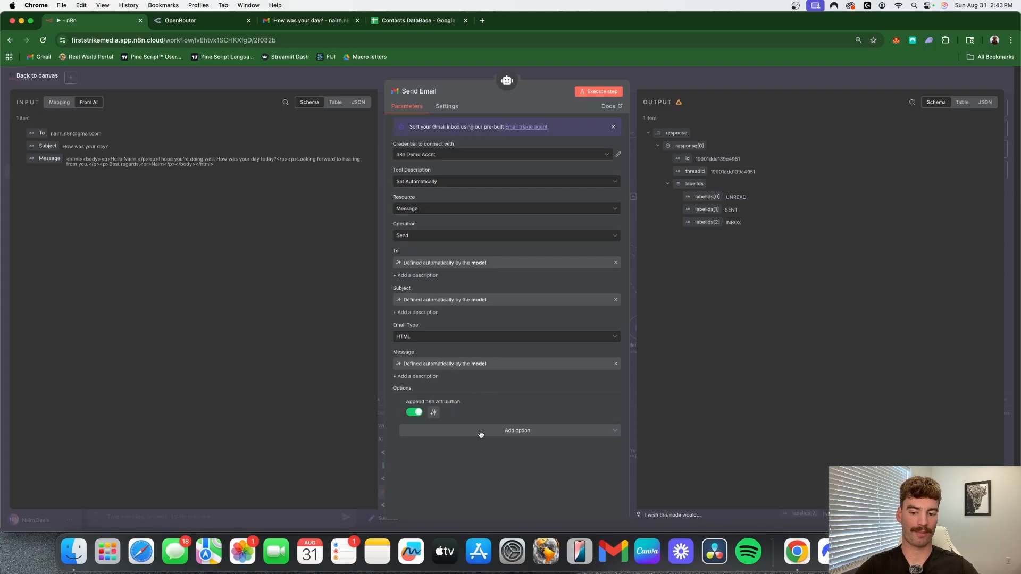
pyautogui.click(414, 413)
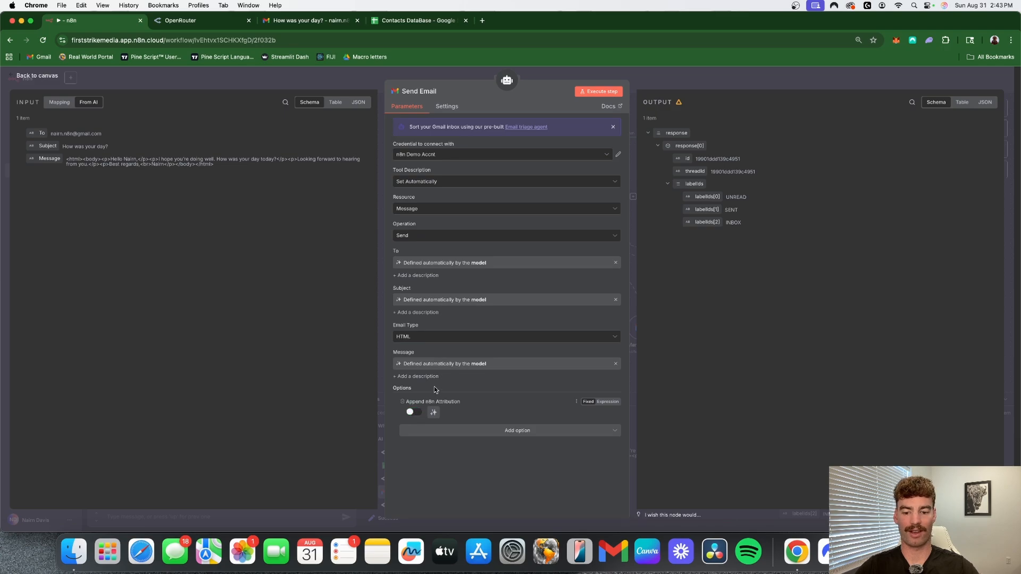
pyautogui.click(672, 78)
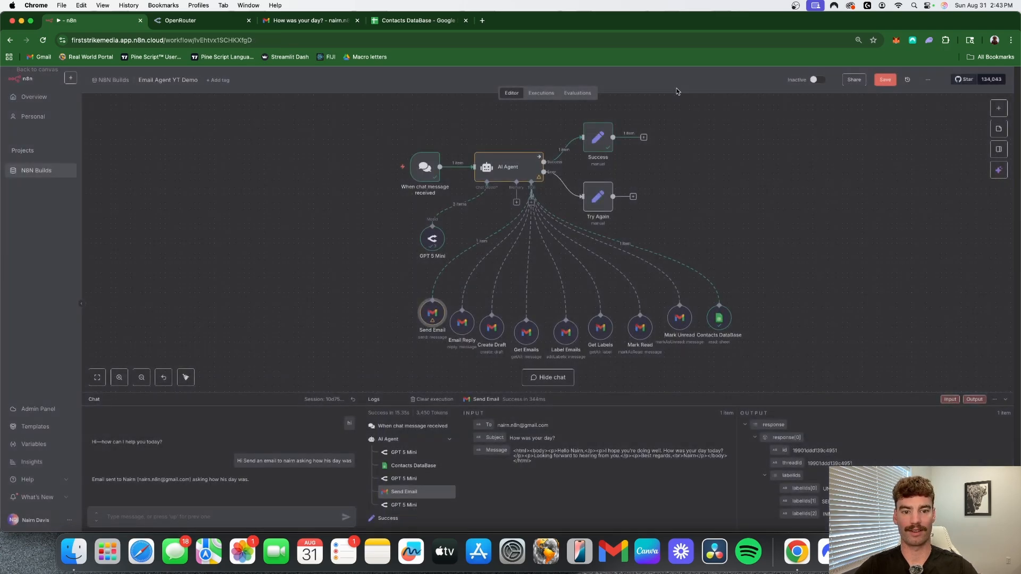
# - Add the Append n8n Attribution option to the Email Reply tool and return to the canvas
pyautogui.doubleClick(473, 322)
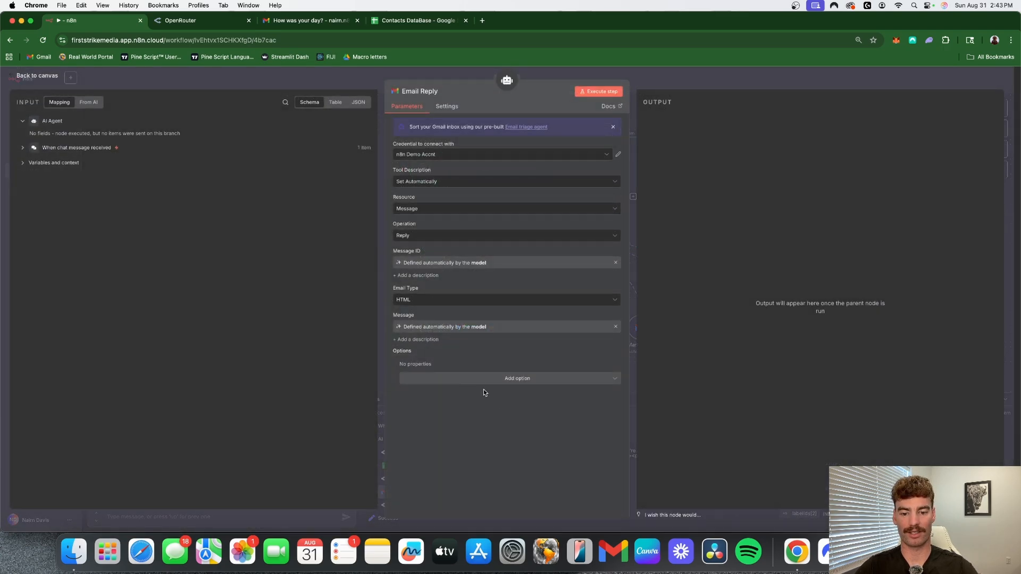
pyautogui.click(513, 378)
pyautogui.click(448, 400)
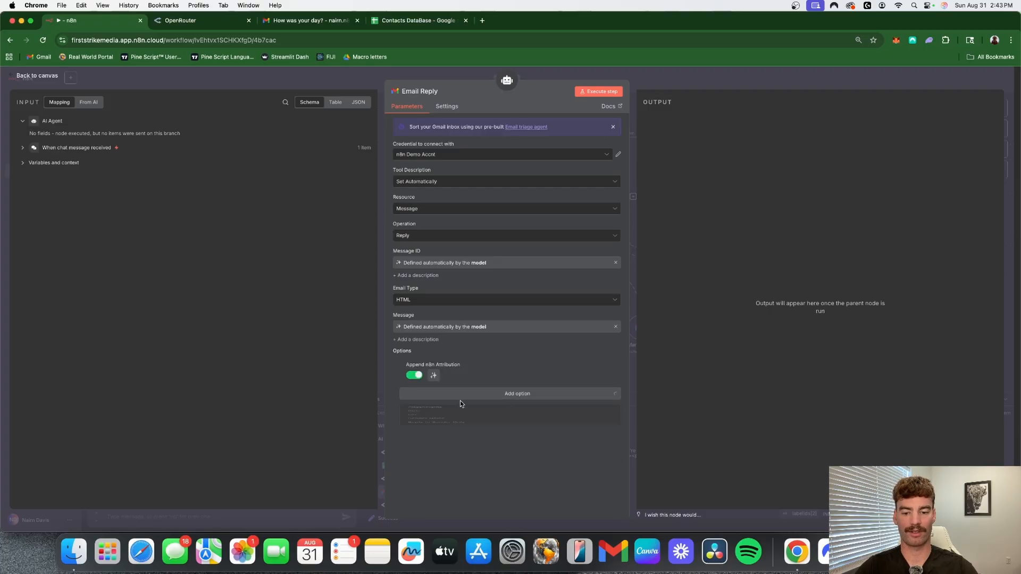
pyautogui.click(684, 71)
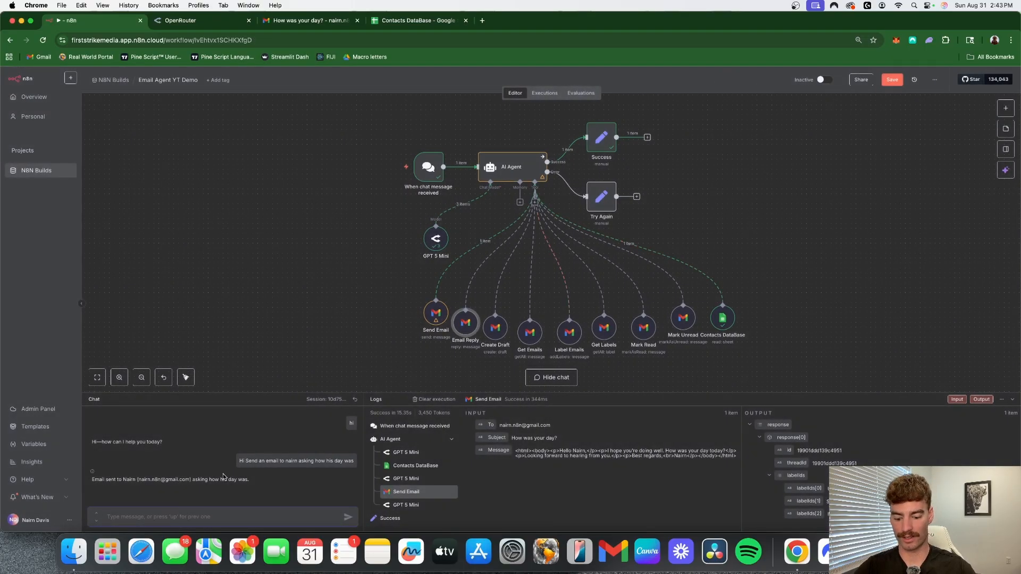
# - Send the agent a chat request to email the contact asking if he likes jam
pyautogui.write('send')
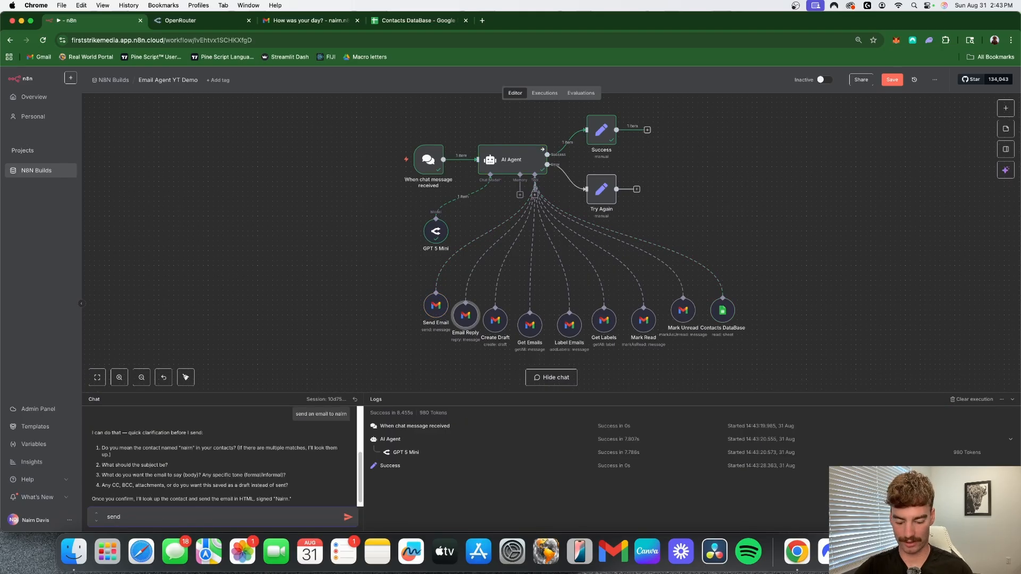
pyautogui.write('an ')
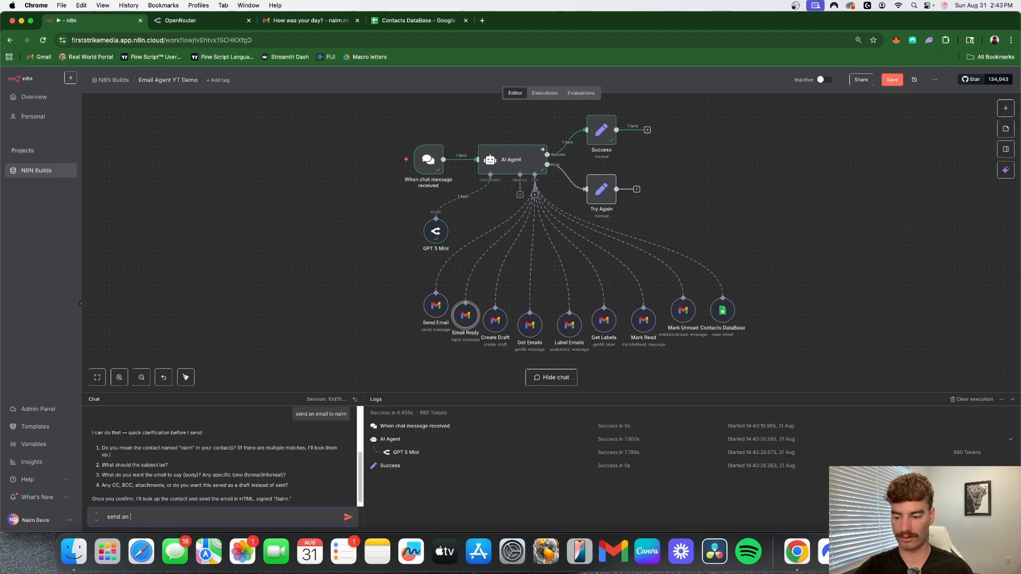
pyautogui.write('email to nairn')
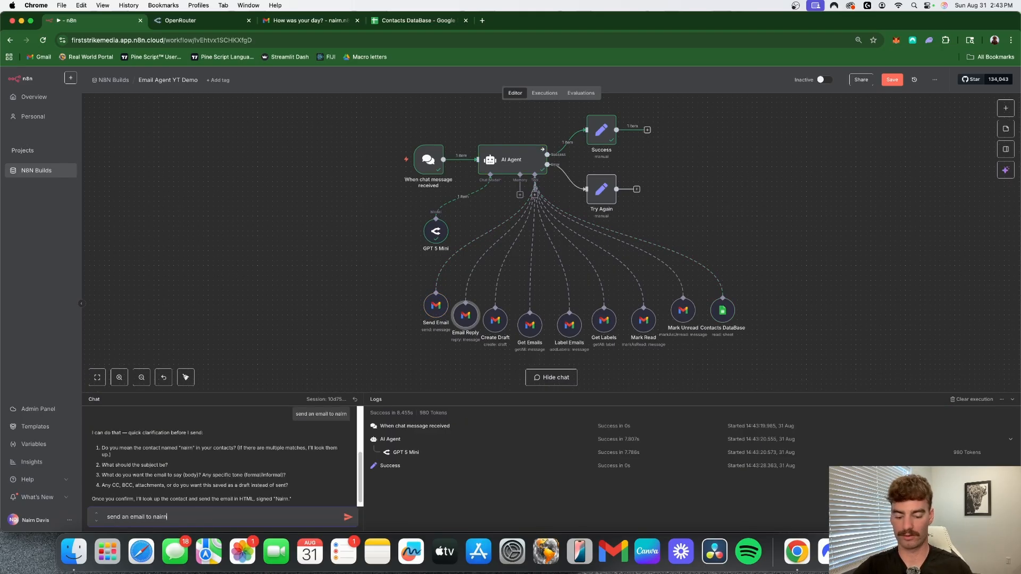
pyautogui.write(' asking if he')
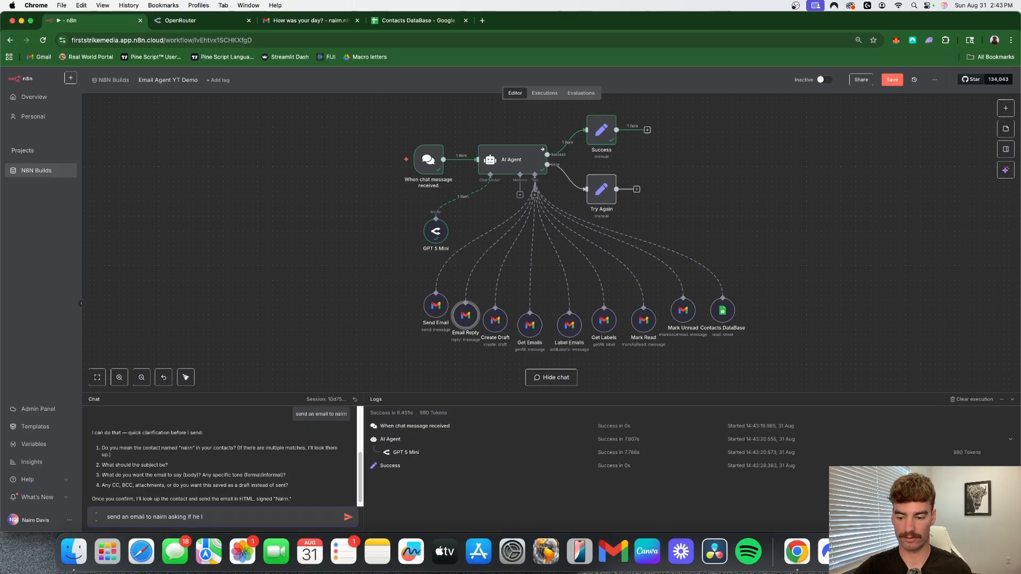
pyautogui.write(' likes jam')
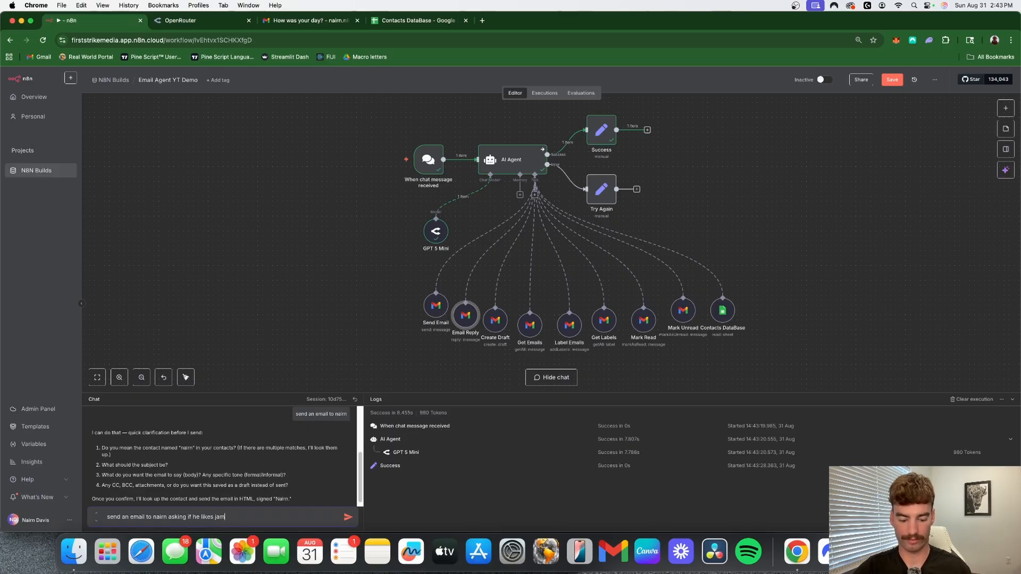
pyautogui.press('Return')
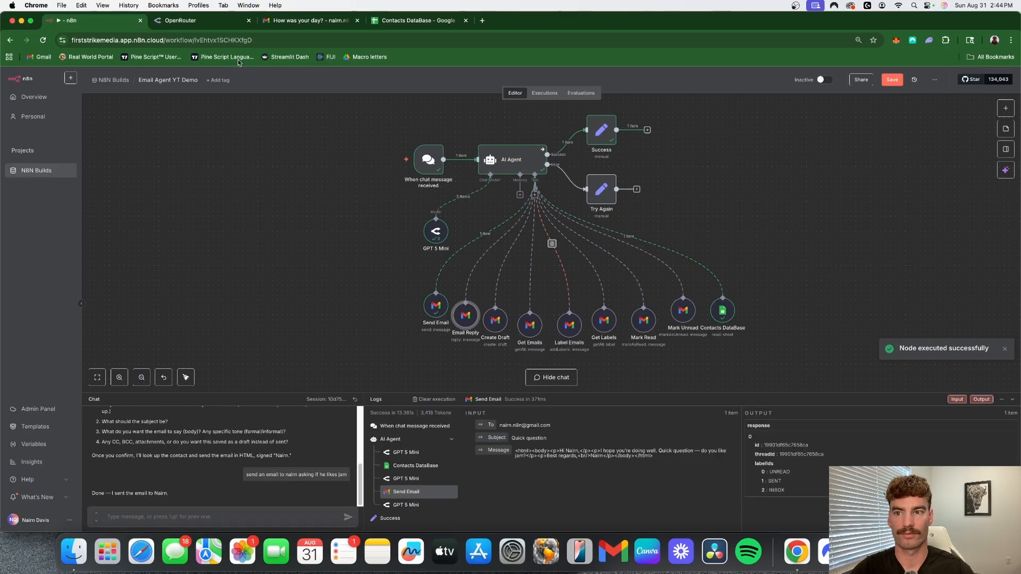
# - Return to the Gmail inbox and open the new "Quick question" email to check its signature
pyautogui.click(318, 20)
pyautogui.click(131, 107)
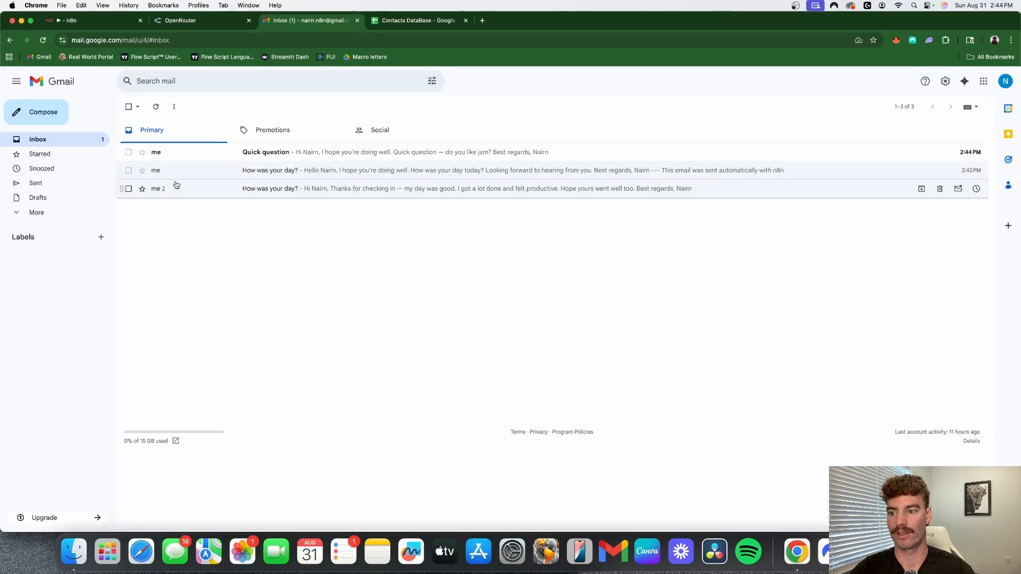
pyautogui.click(239, 152)
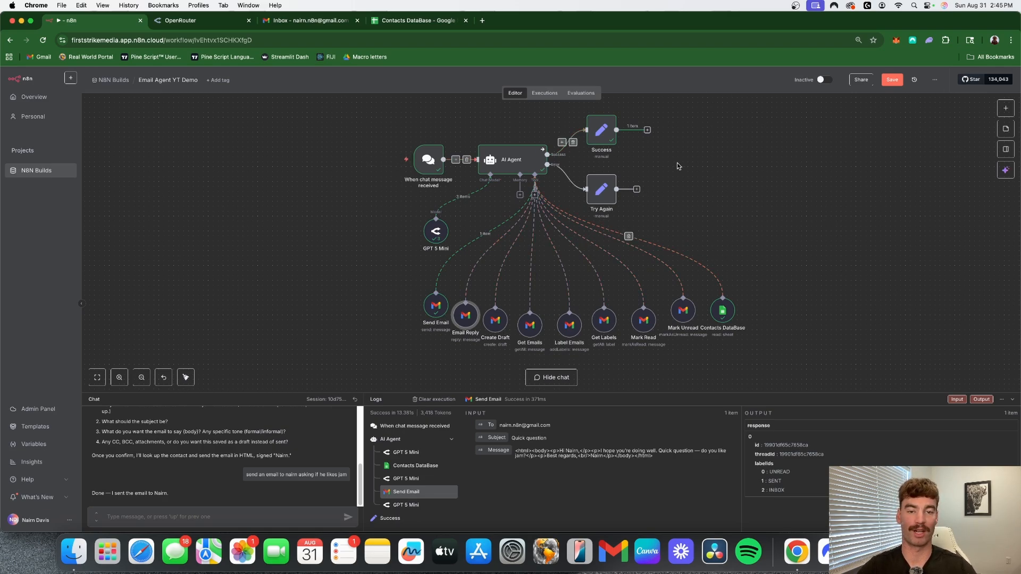
pyautogui.click(935, 80)
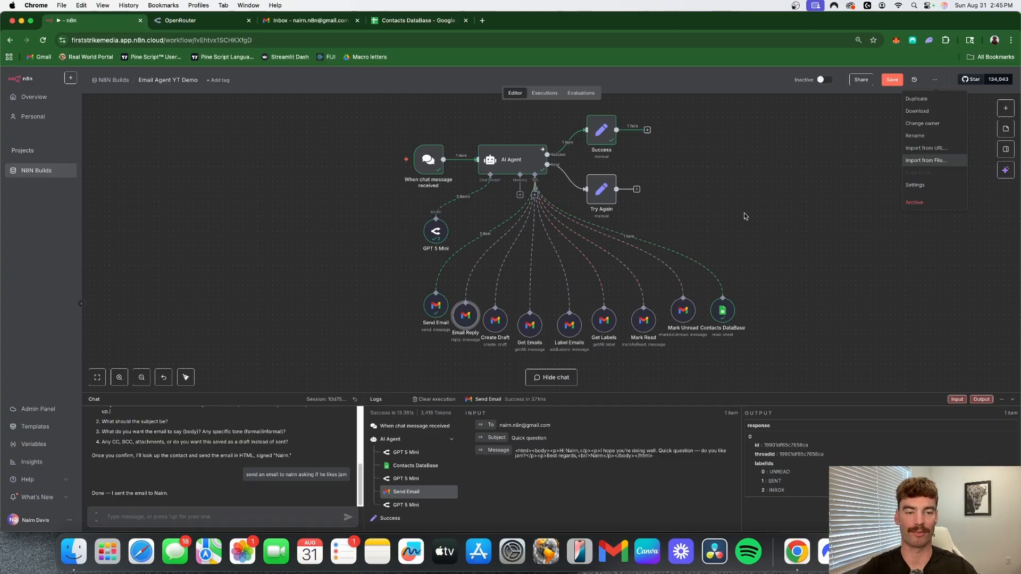
pyautogui.click(833, 313)
pyautogui.hscroll(-1, 840, 343)
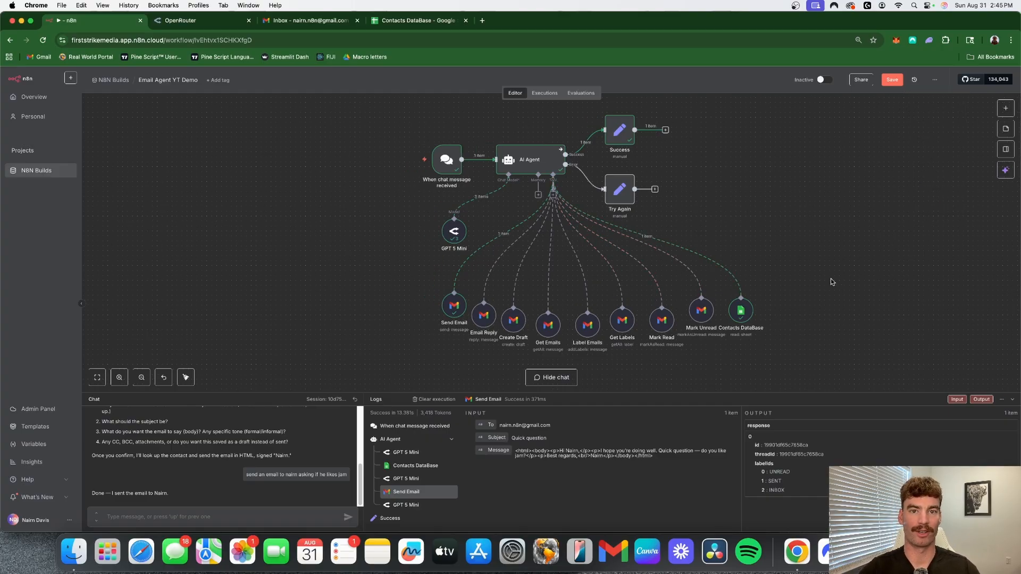